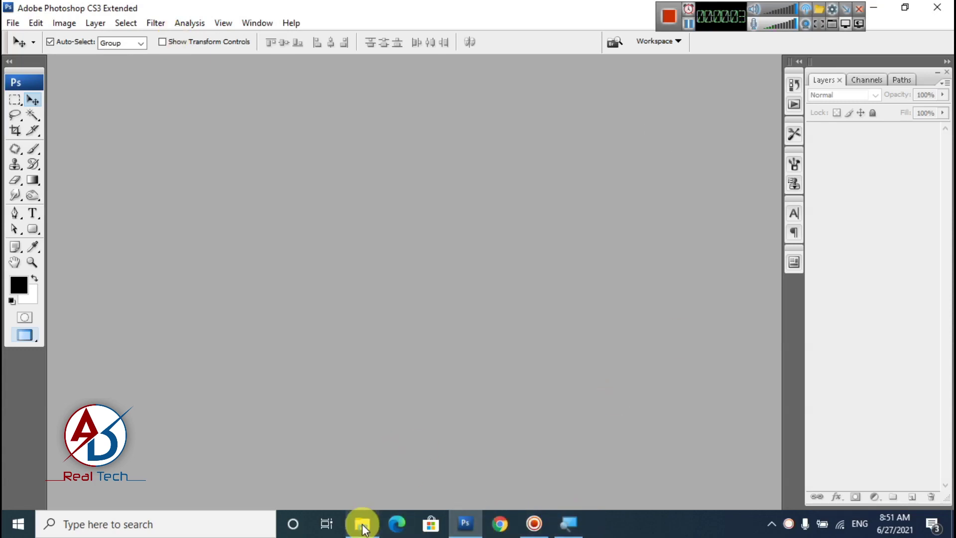
click(363, 524)
drag(188, 175, 368, 213)
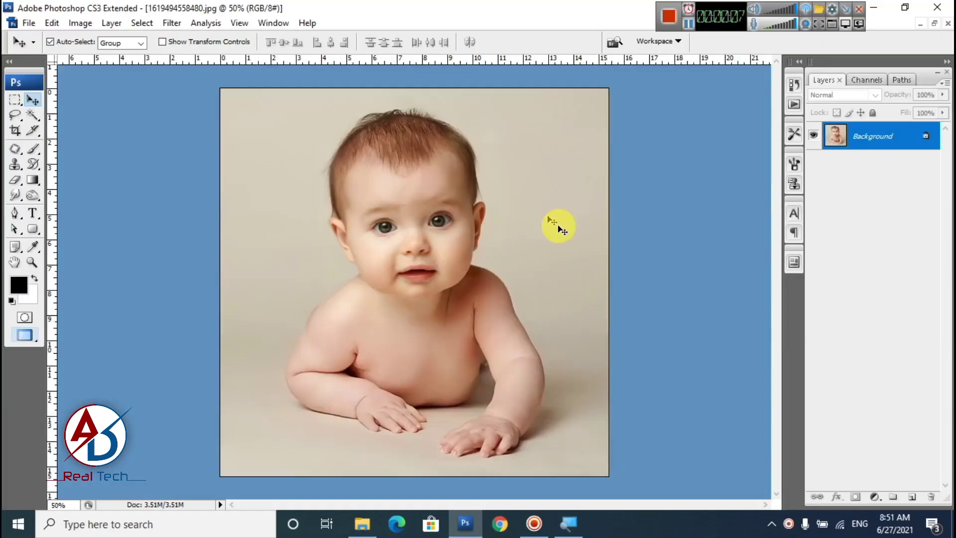
scroll(401, 254, down, 3)
scroll(408, 258, up, 3)
scroll(408, 255, down, 3)
scroll(405, 249, up, 3)
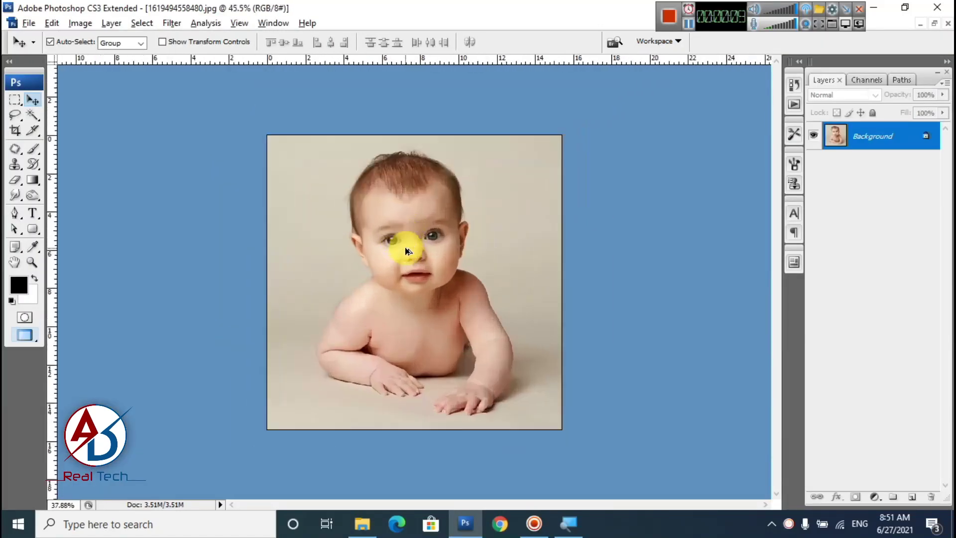
click(468, 520)
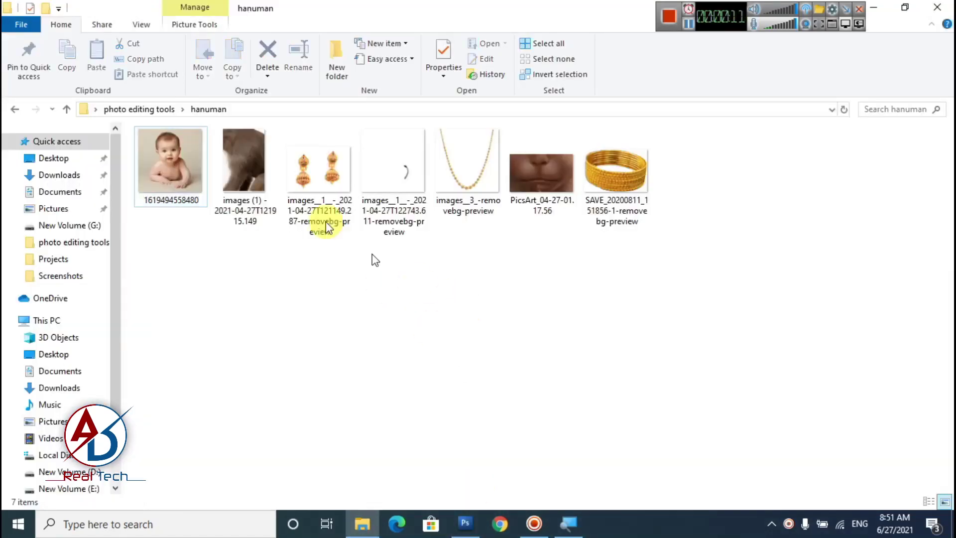
click(463, 527)
Apply the Auto Contrast adjustment to the baby photo
scroll(423, 252, up, 2)
click(80, 23)
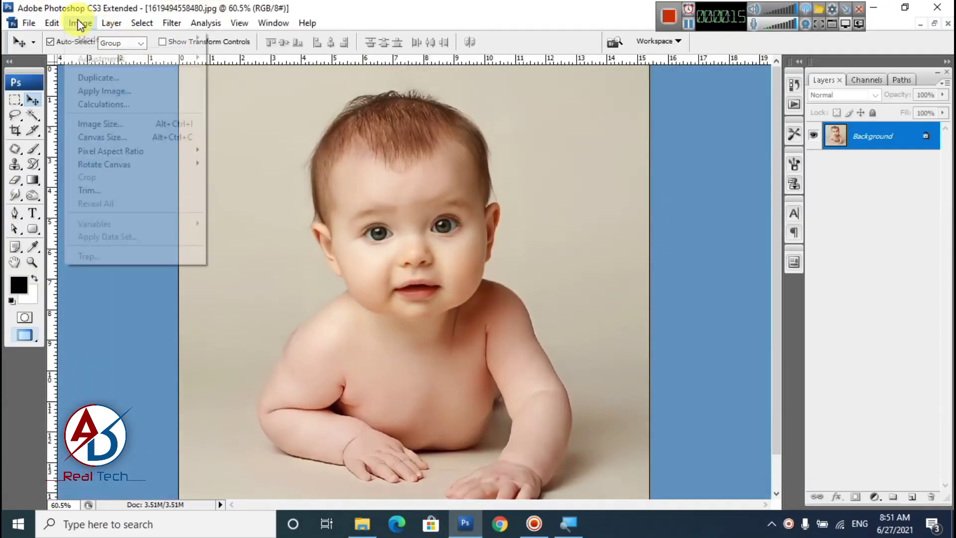
mouse_move(98, 57)
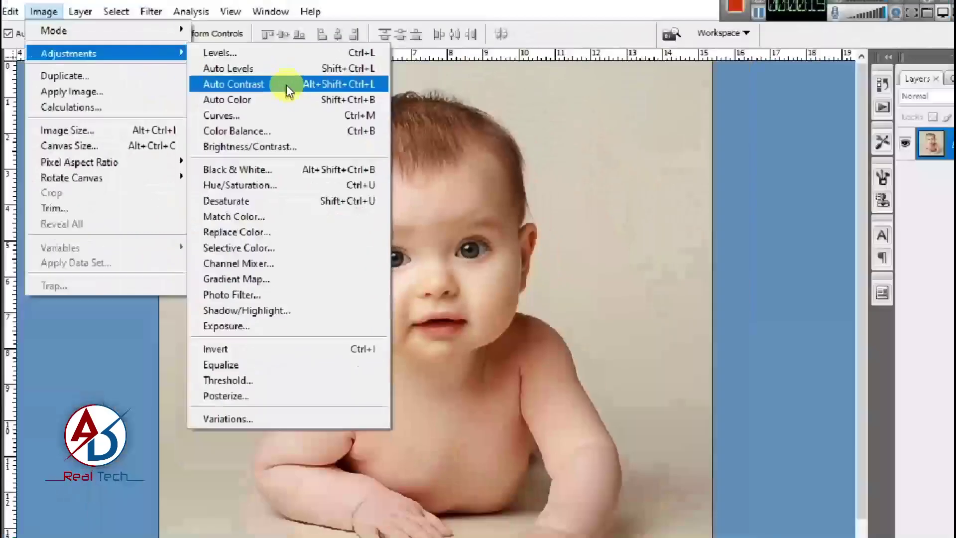
click(286, 85)
Apply a Color Balance adjustment to the midtones with levels +53, 0 and -72
click(80, 23)
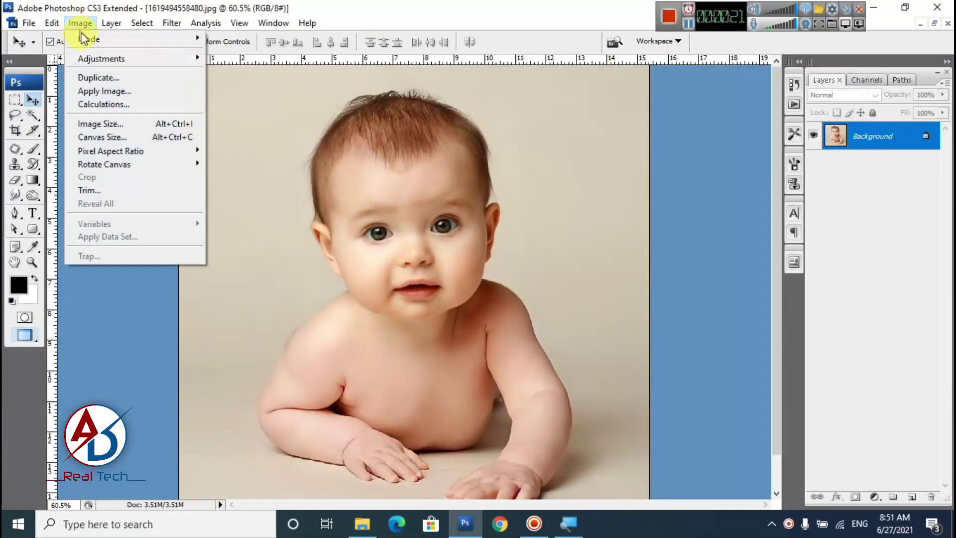
mouse_move(99, 58)
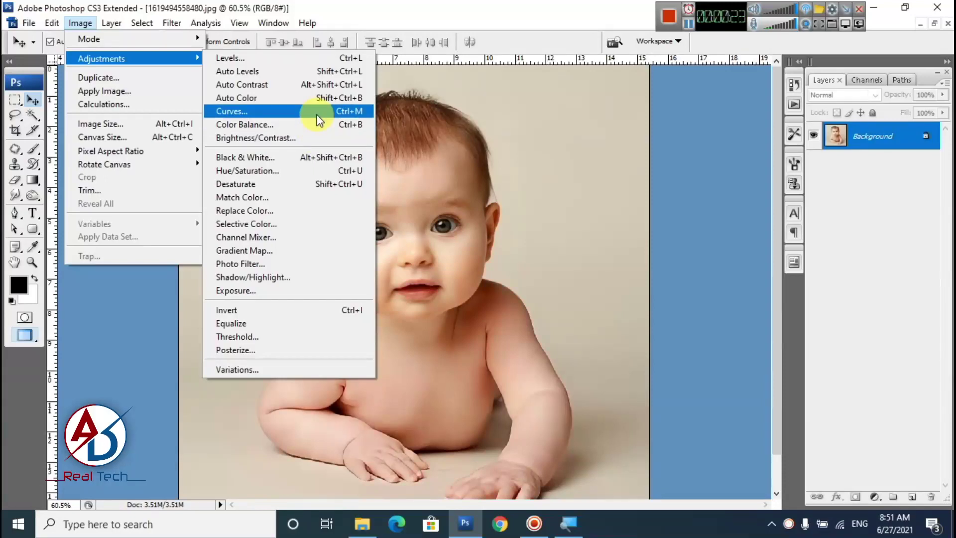
click(286, 123)
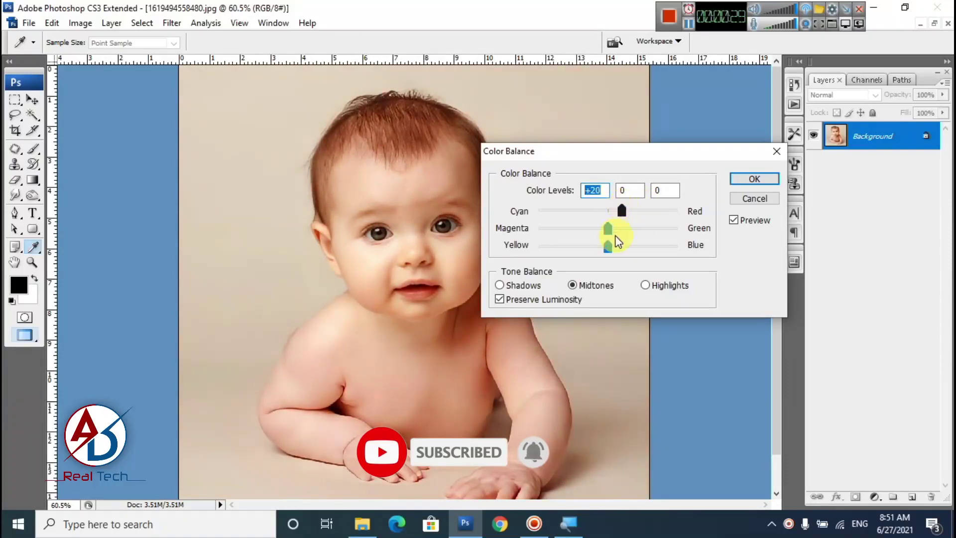
drag(604, 249, 554, 254)
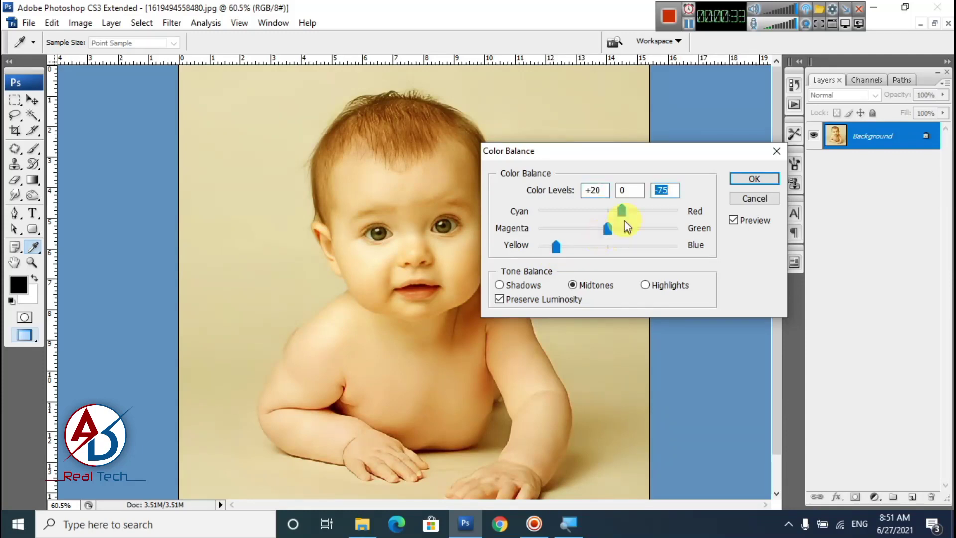
drag(646, 210, 644, 211)
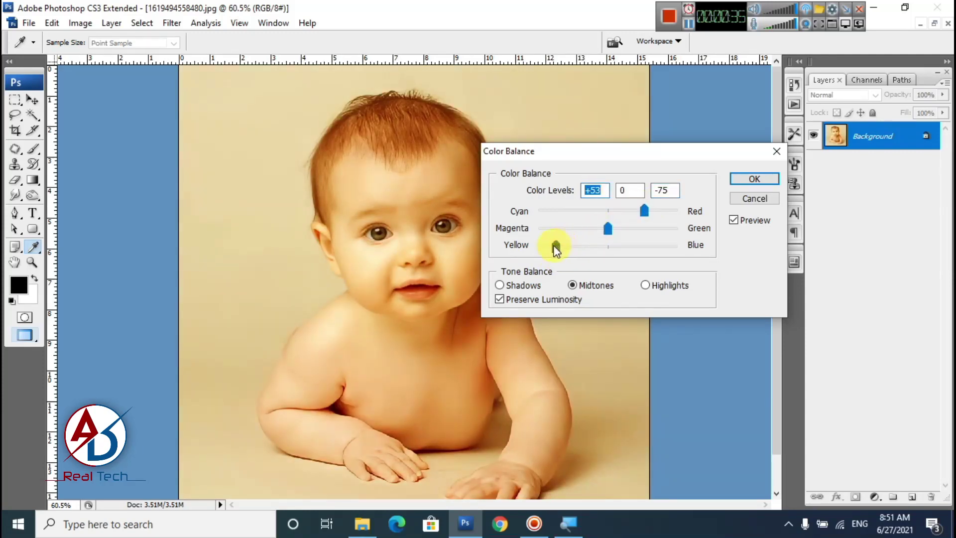
drag(562, 249, 559, 247)
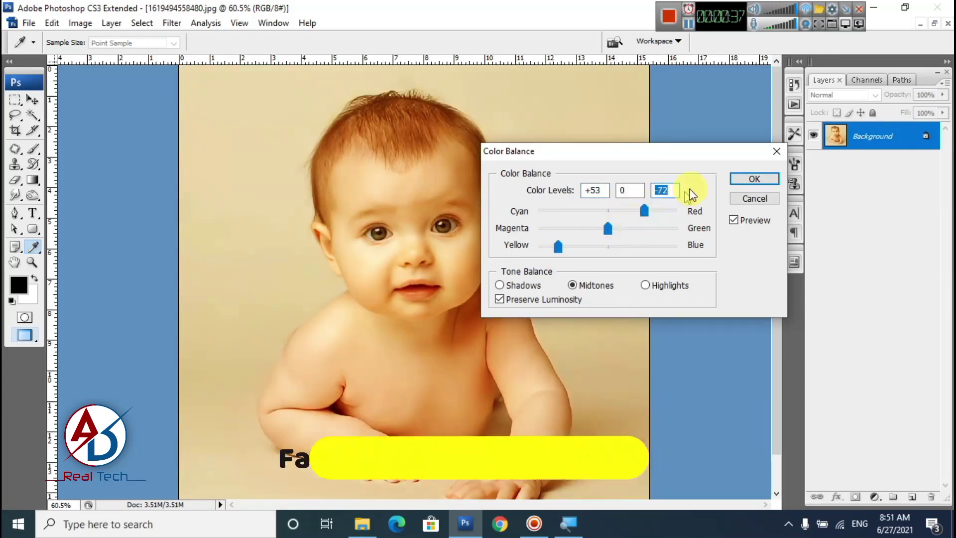
click(736, 181)
Darken the eyebrow on the image's left with the Burn tool at brush size 25, Midtones range and 50% exposure
scroll(287, 224, down, 3)
scroll(380, 277, up, 6)
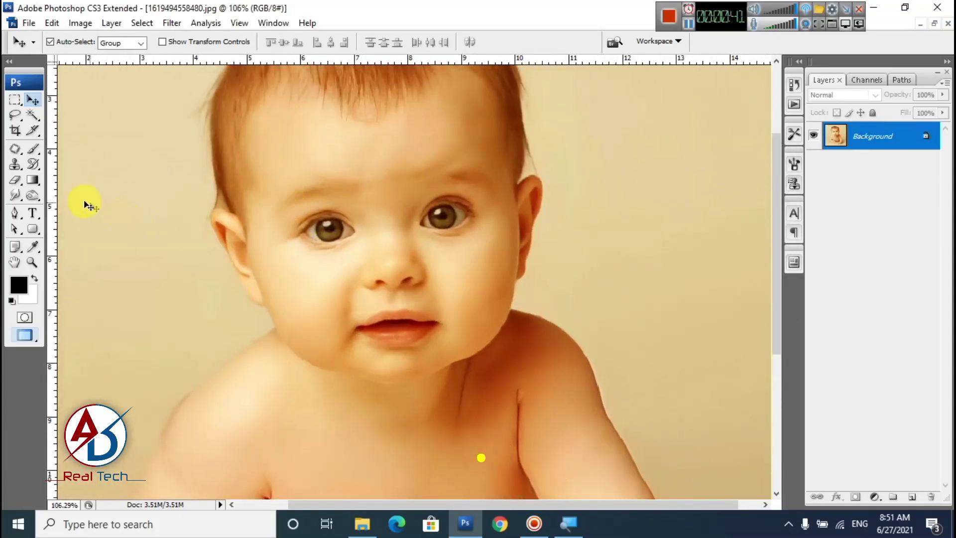
click(38, 197)
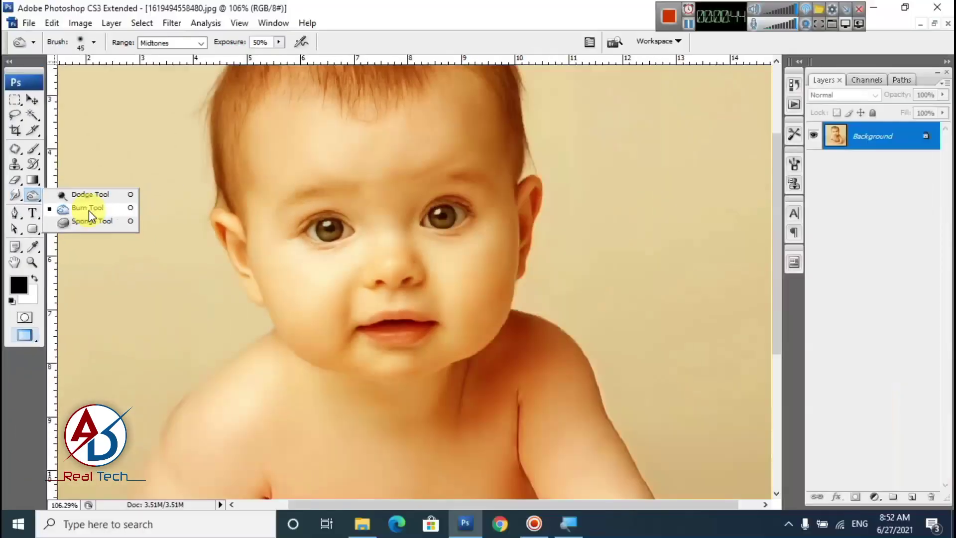
click(88, 211)
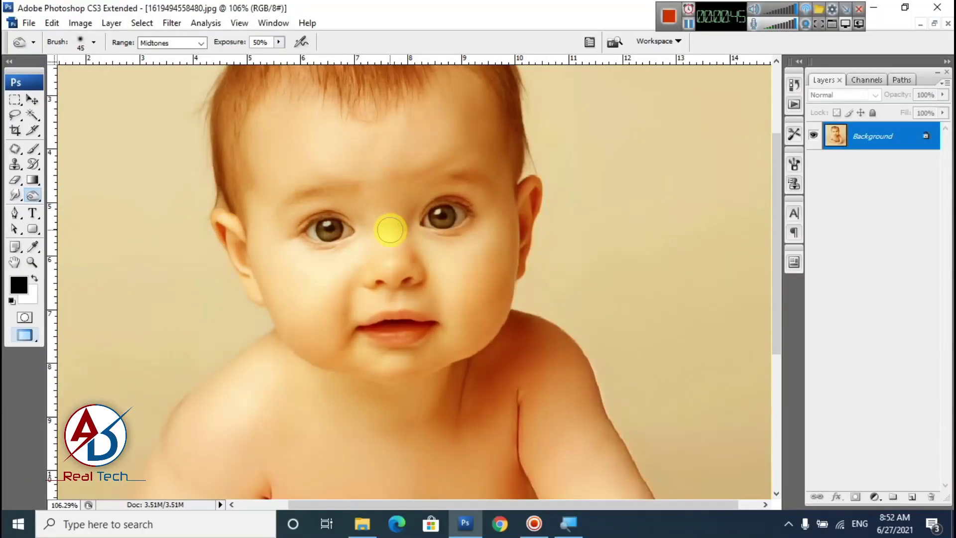
scroll(389, 229, up, 3)
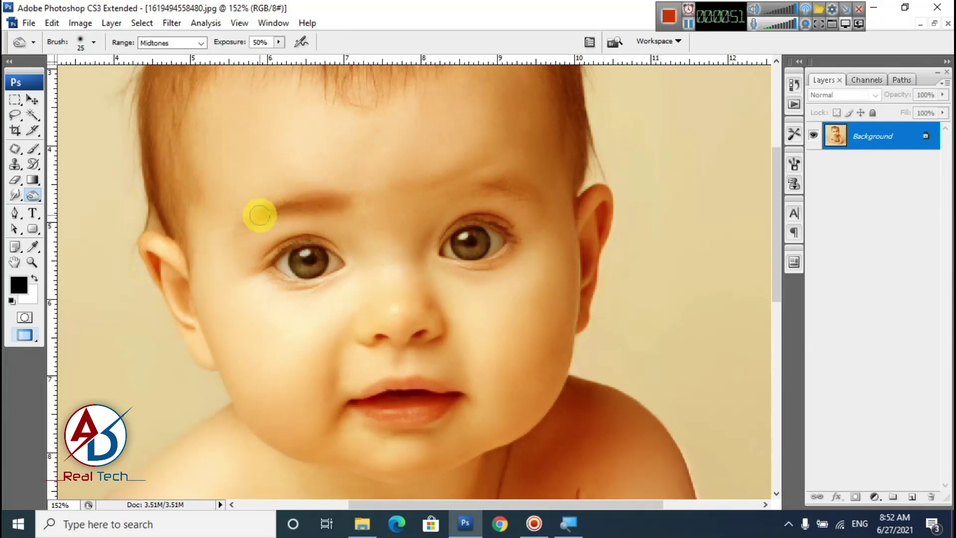
drag(314, 207, 254, 221)
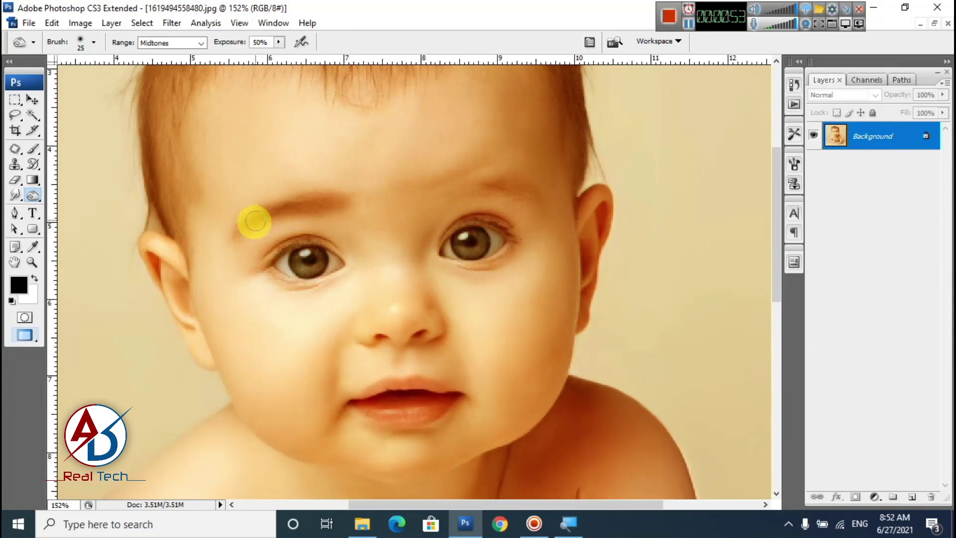
Darken the eyebrow on the image's right toward its inner end with the Burn tool, undoing the excess strokes
drag(350, 267, 302, 293)
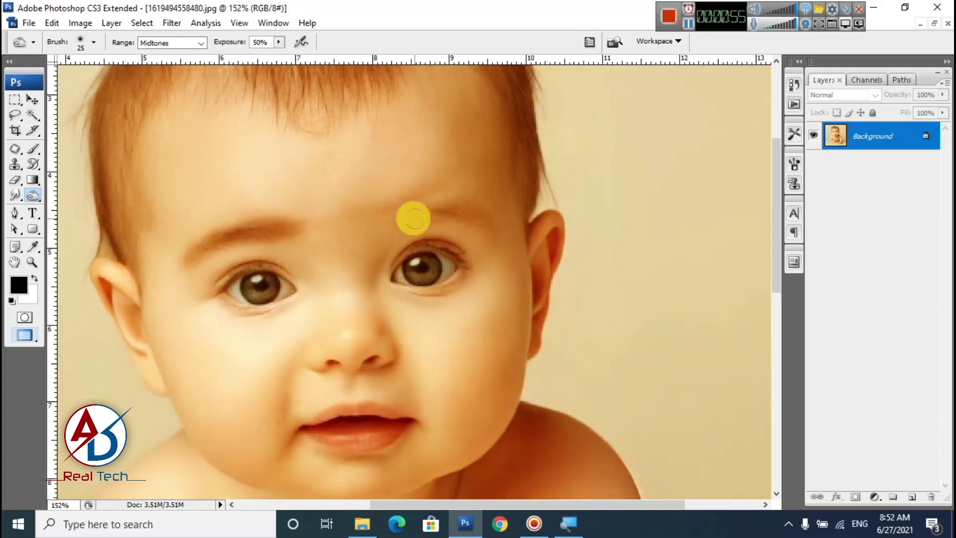
mouse_move(404, 219)
mouse_down()
mouse_move(464, 213)
mouse_move(492, 230)
mouse_move(417, 211)
mouse_move(397, 219)
mouse_move(443, 212)
mouse_move(478, 217)
mouse_move(397, 217)
mouse_move(444, 213)
mouse_move(489, 229)
mouse_move(418, 279)
mouse_move(436, 227)
mouse_up()
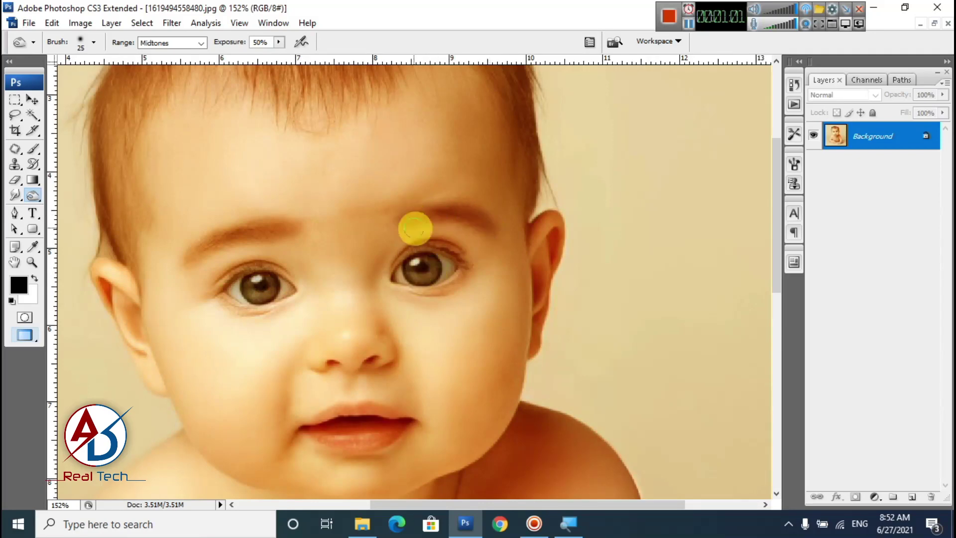
drag(401, 259, 454, 260)
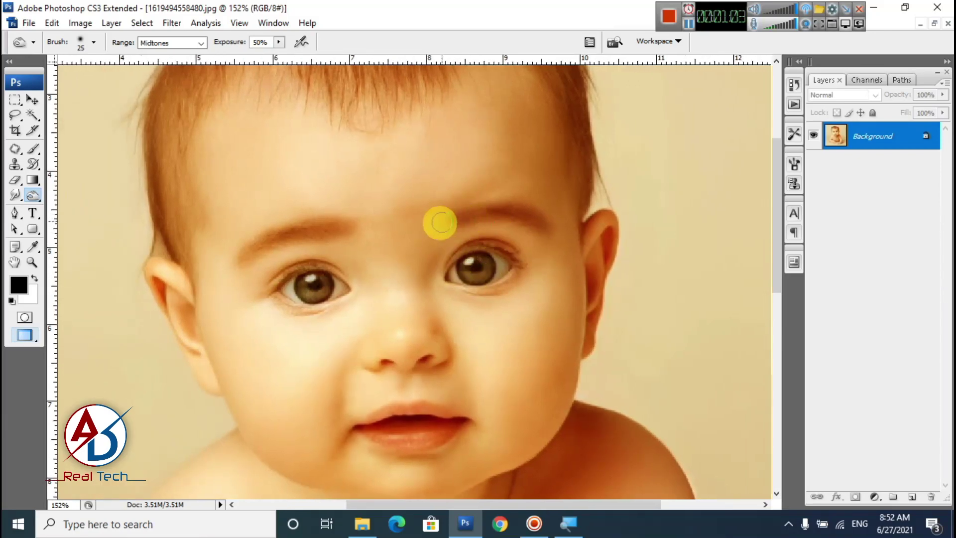
mouse_move(448, 223)
mouse_down()
mouse_move(435, 225)
mouse_move(454, 222)
mouse_up()
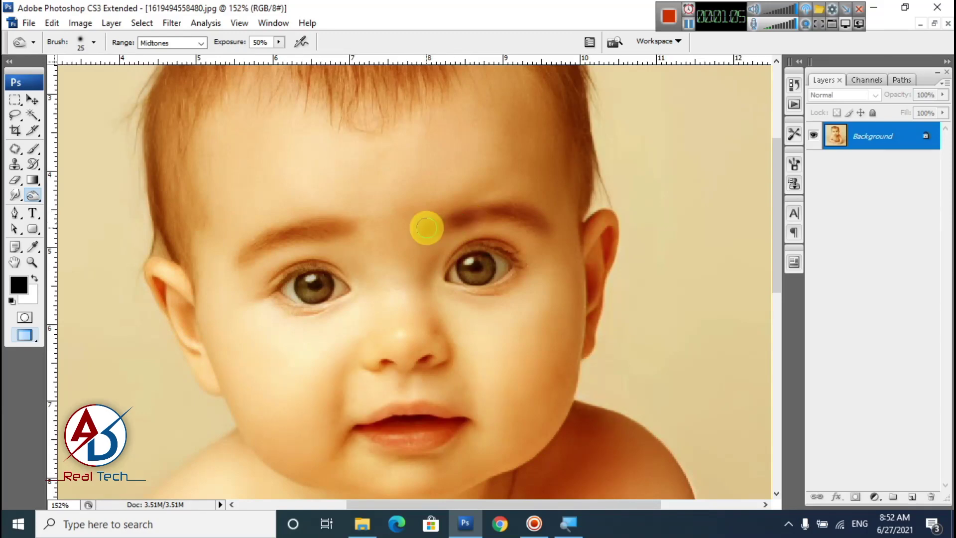
key(ctrl+alt+z)
key(ctrl+alt+z)
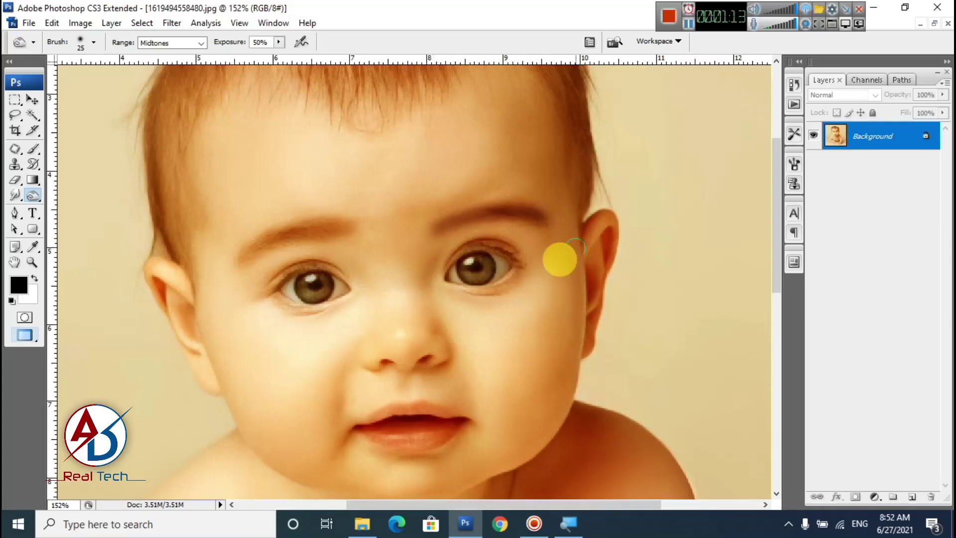
key(ctrl+alt+z)
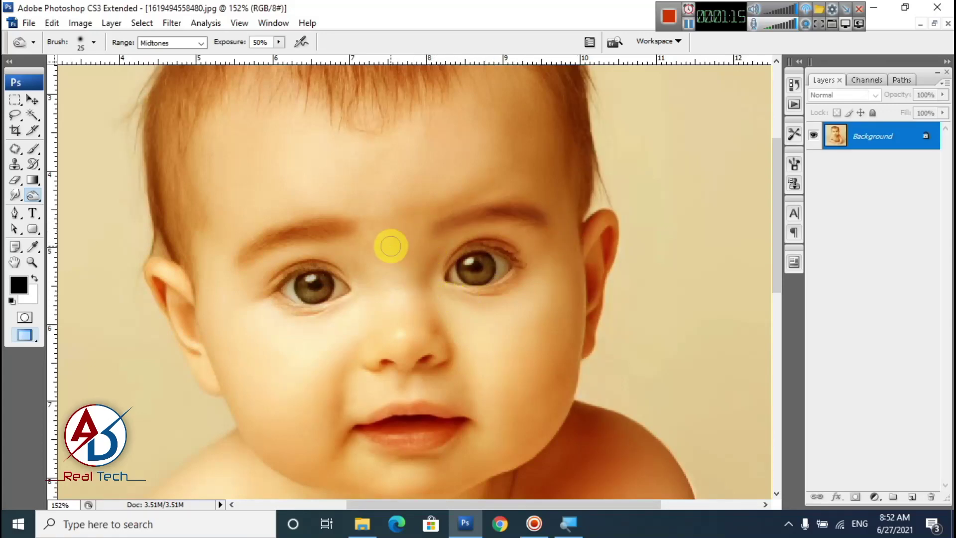
Enlarge the Burn brush to 90 and darken the baby's hair from the crown down to the side of the head
scroll(399, 249, down, 8)
scroll(435, 284, up, 4)
scroll(438, 284, up, 3)
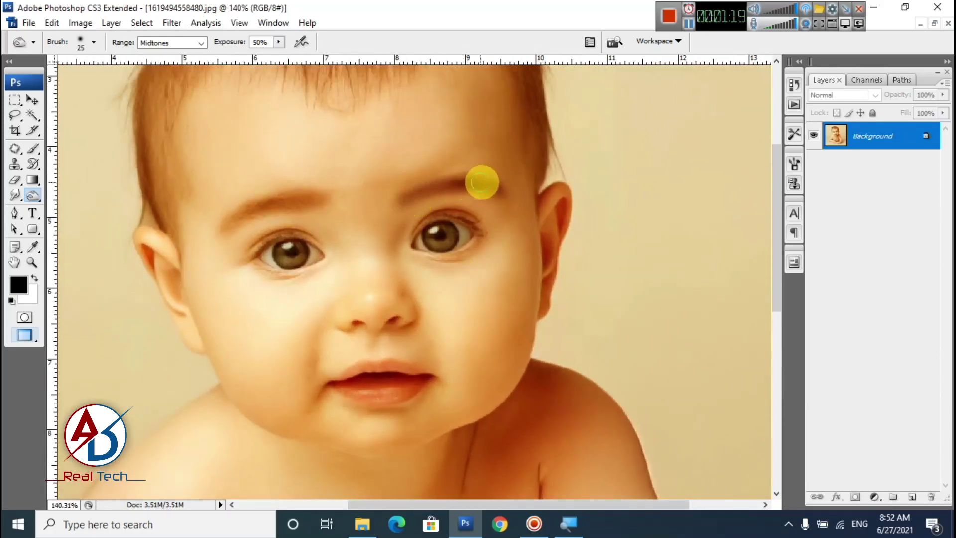
scroll(336, 251, up, 3)
scroll(337, 252, up, 1)
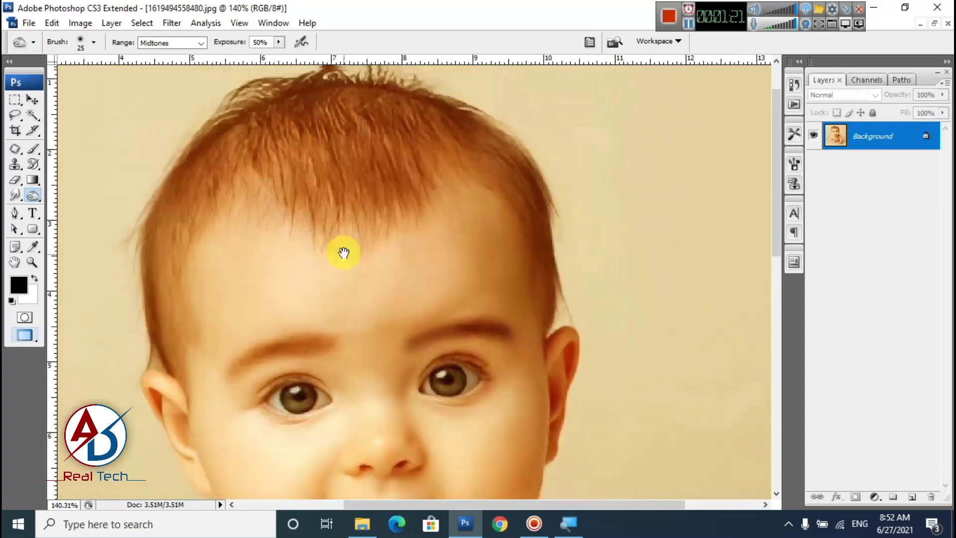
scroll(341, 252, down, 3)
key(bracketright)
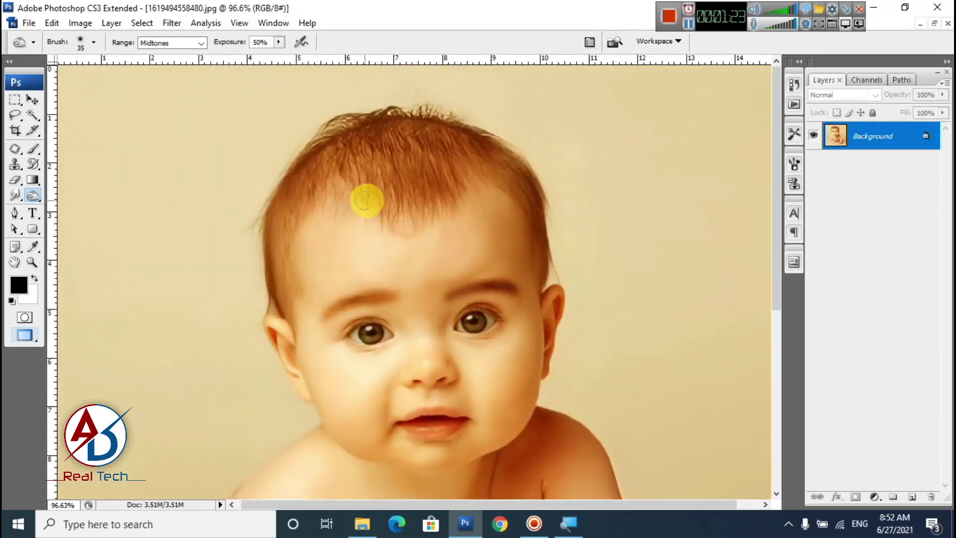
key(bracketright)
mouse_move(412, 178)
mouse_down()
mouse_move(416, 141)
mouse_move(379, 138)
mouse_move(310, 170)
mouse_move(422, 151)
mouse_move(397, 189)
mouse_move(371, 187)
mouse_move(467, 158)
mouse_move(499, 169)
mouse_move(539, 246)
mouse_move(450, 176)
mouse_move(391, 171)
mouse_move(310, 204)
mouse_move(279, 295)
mouse_up()
scroll(340, 280, down, 5)
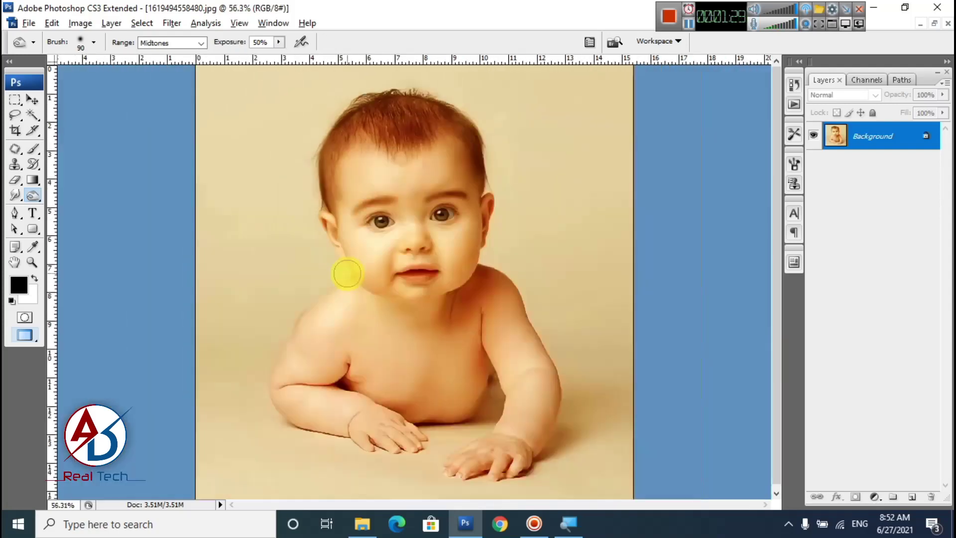
Reduce the Burn brush to 10 and darken the upper lash line of the eye on the image's left
scroll(348, 271, up, 5)
drag(446, 327, 397, 254)
scroll(387, 283, up, 4)
drag(420, 299, 389, 371)
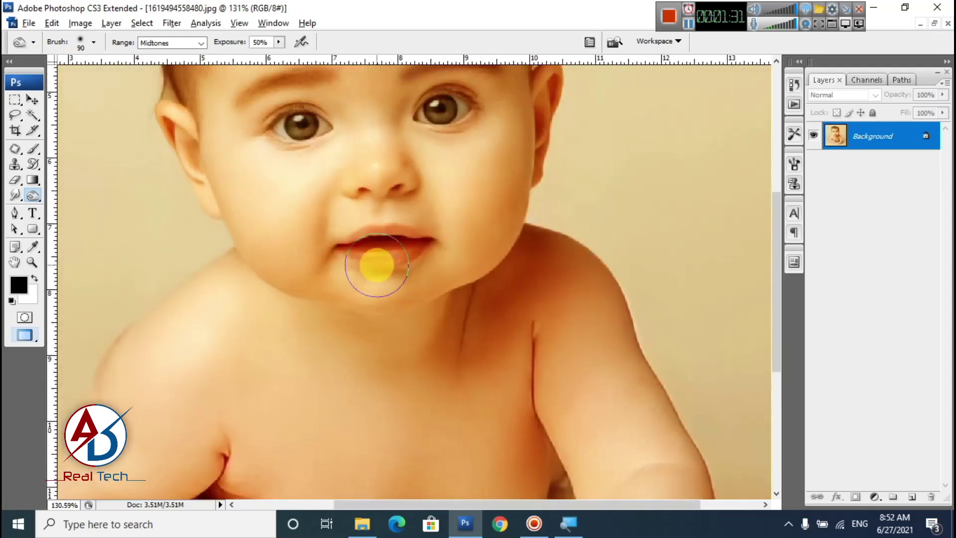
scroll(374, 271, down, 10)
scroll(361, 280, up, 5)
key(alt+space)
drag(433, 293, 360, 335)
scroll(299, 284, up, 5)
scroll(257, 239, up, 10)
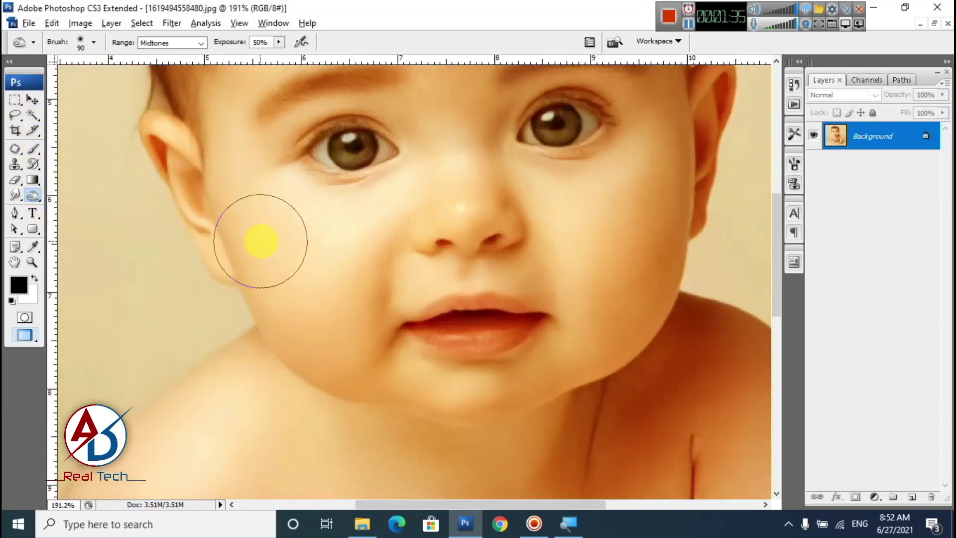
key(bracketleft)
key(bracketleft)
key(bracketleft)
key(bracketleft)
key(bracketleft)
key(bracketleft)
key(bracketleft)
key(bracketleft)
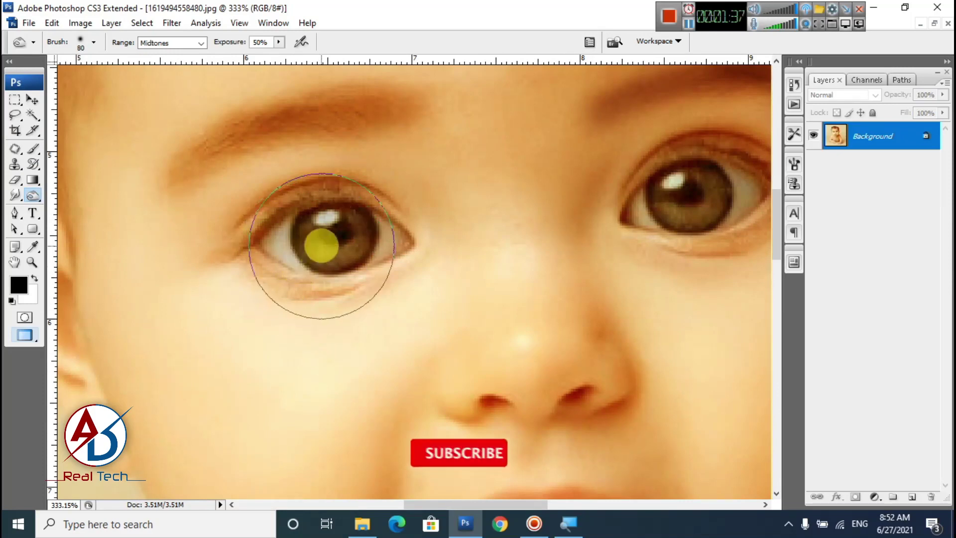
mouse_move(264, 222)
mouse_down()
mouse_move(330, 200)
mouse_move(397, 222)
mouse_up()
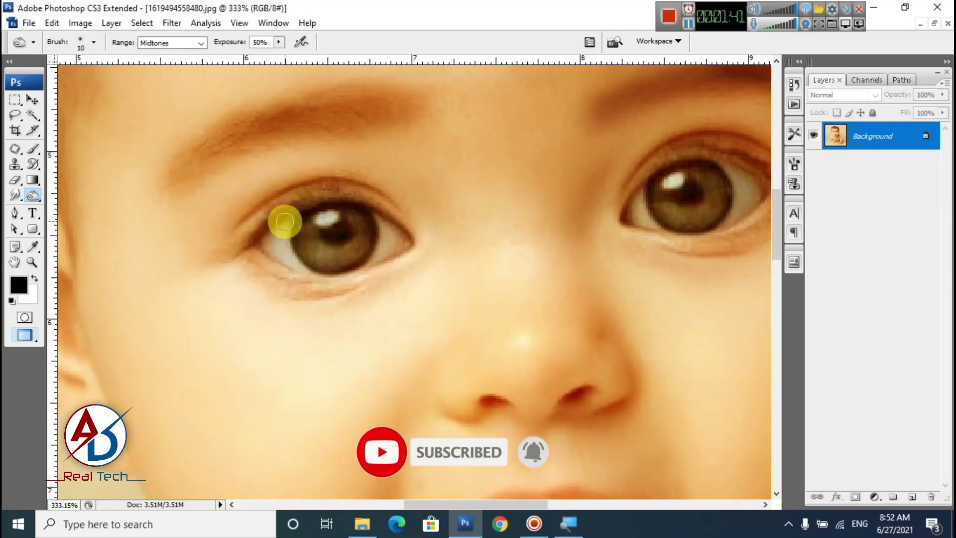
Darken the upper lash line of the eye on the image's right with the same Burn brush
drag(436, 318, 209, 415)
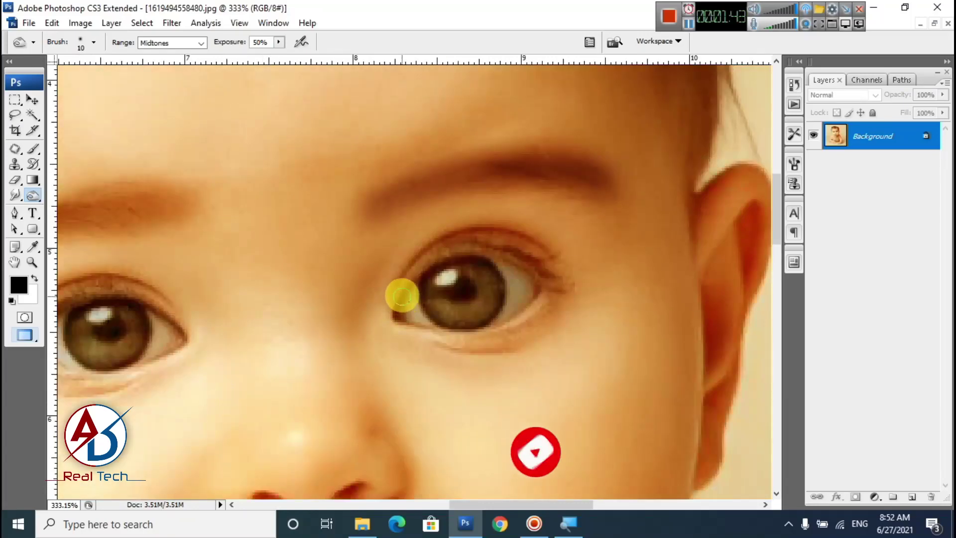
mouse_move(401, 294)
mouse_down()
mouse_move(456, 260)
mouse_move(519, 258)
mouse_move(560, 284)
mouse_up()
scroll(463, 316, down, 5)
scroll(459, 319, down, 4)
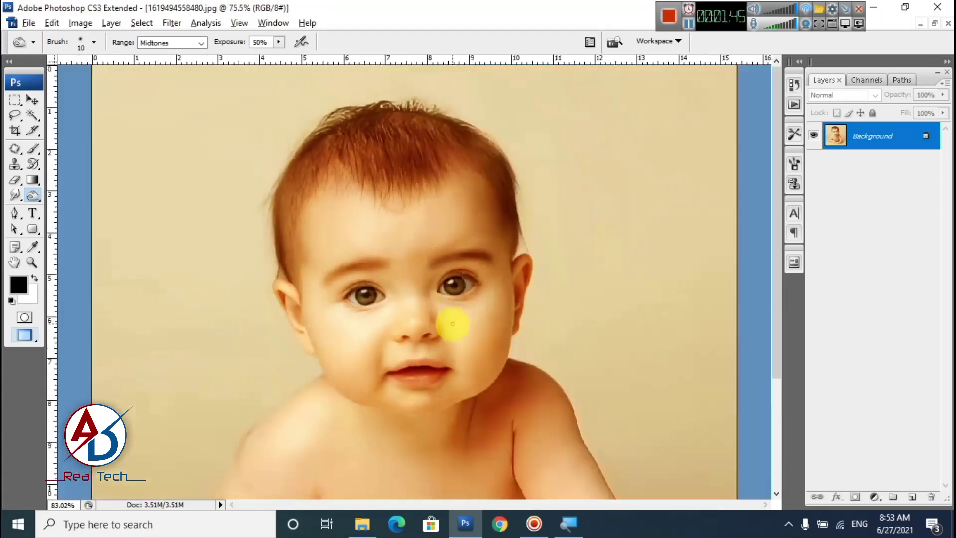
Examine the burned eyes, eyebrows and hair up close and across the whole photo
scroll(454, 327, up, 5)
key(alt+space)
drag(465, 333, 420, 224)
scroll(373, 273, down, 2)
drag(373, 295, 376, 303)
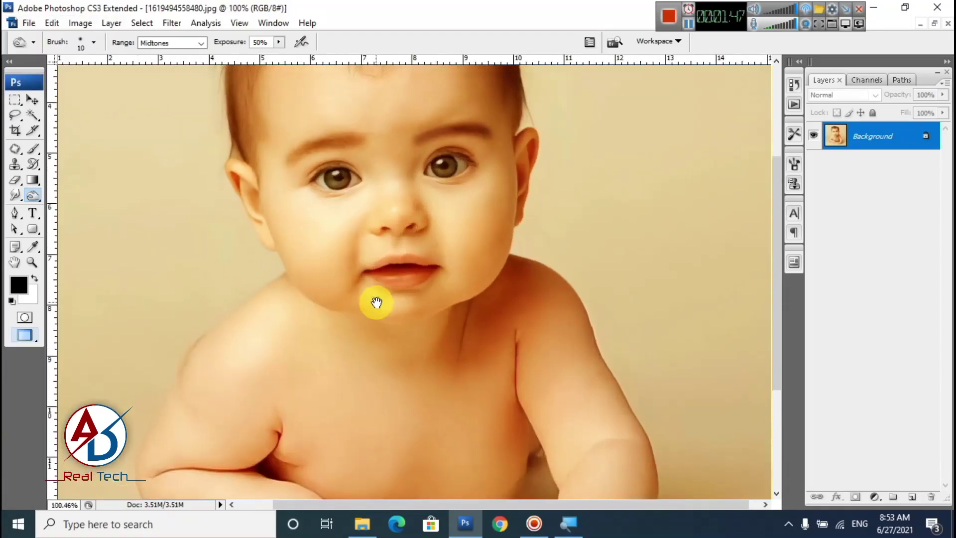
scroll(377, 300, down, 4)
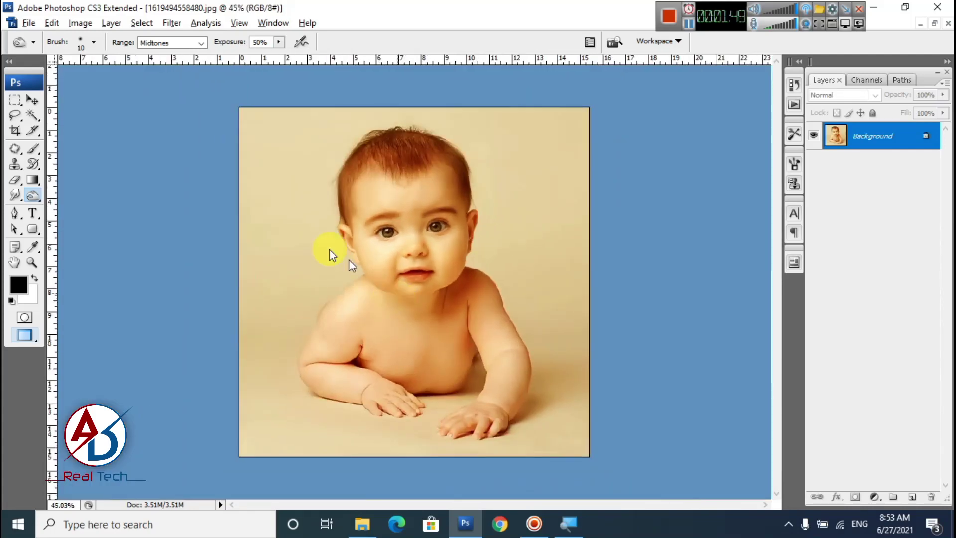
click(80, 23)
click(80, 23)
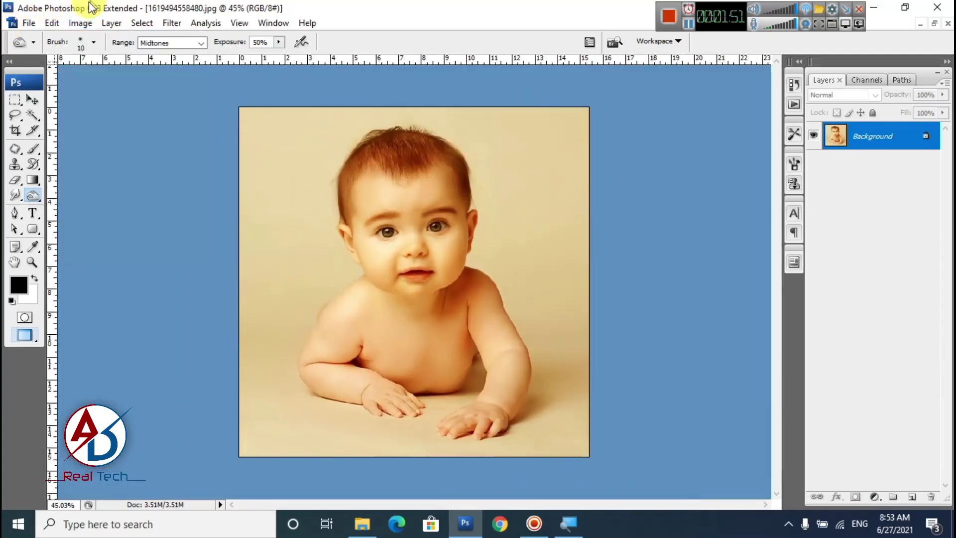
Use Selective Color to raise Yellow in the Reds to about +25% on the baby photo
click(80, 23)
mouse_move(96, 56)
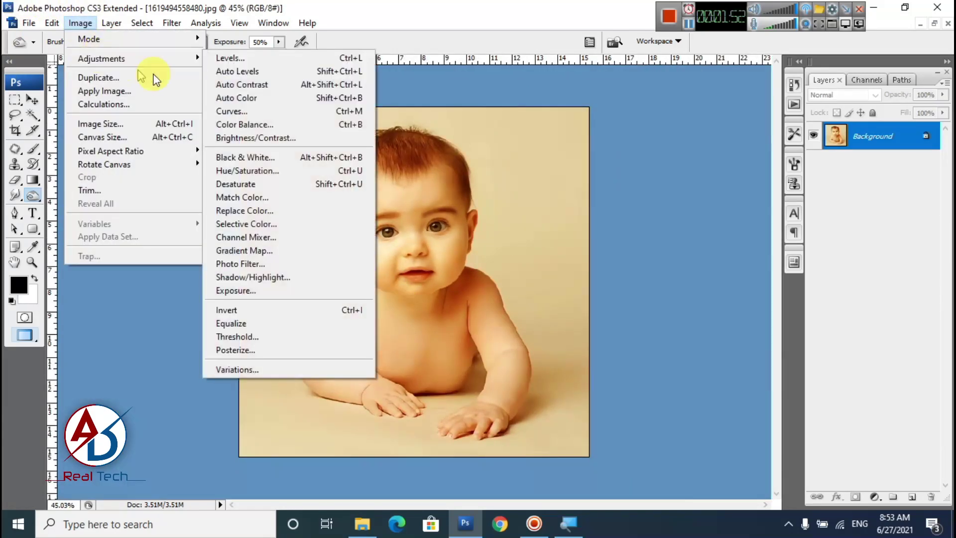
click(258, 224)
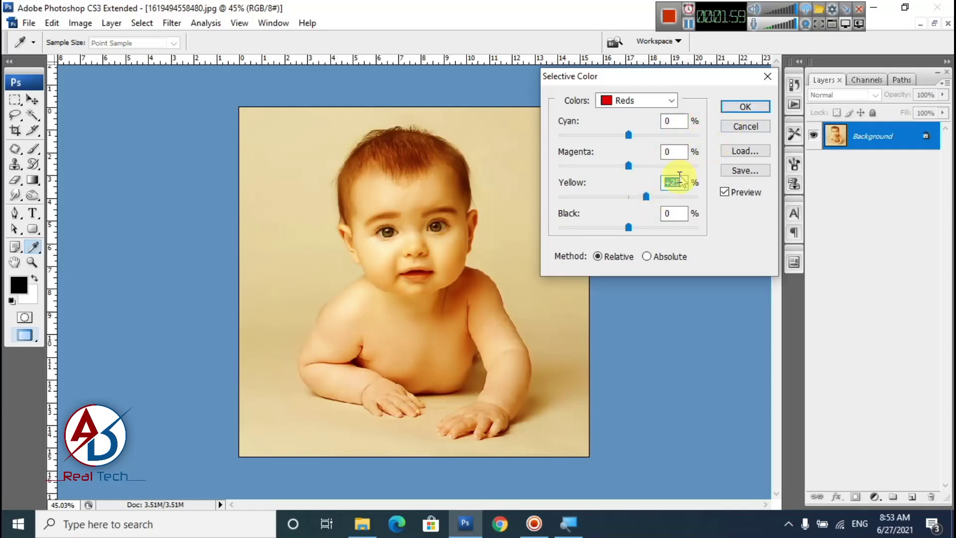
click(749, 107)
scroll(463, 241, up, 5)
scroll(490, 294, down, 4)
scroll(481, 249, up, 4)
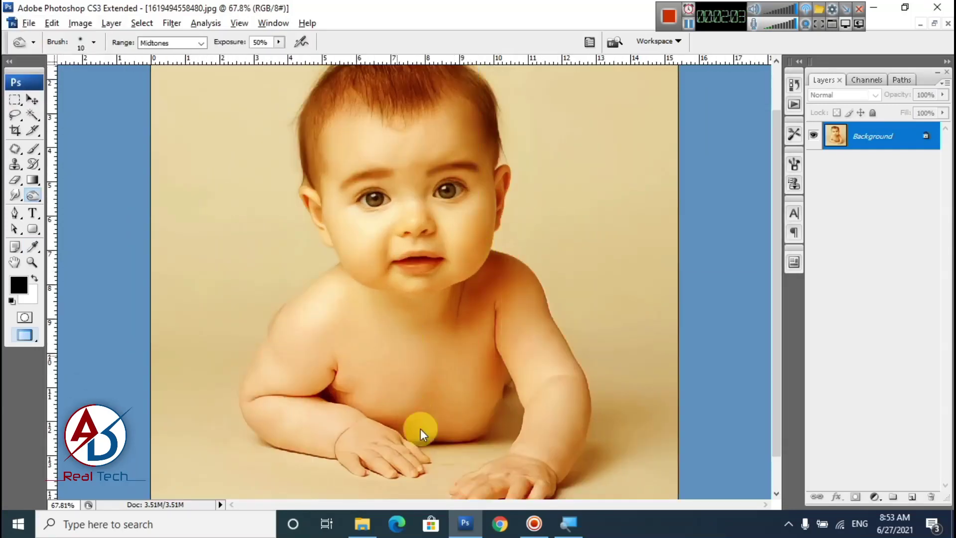
Bring in PicsArt_04-27-01.17.56.jpg from File Explorer and copy its whole image into the baby photo as a new layer
click(368, 529)
drag(543, 174, 427, 261)
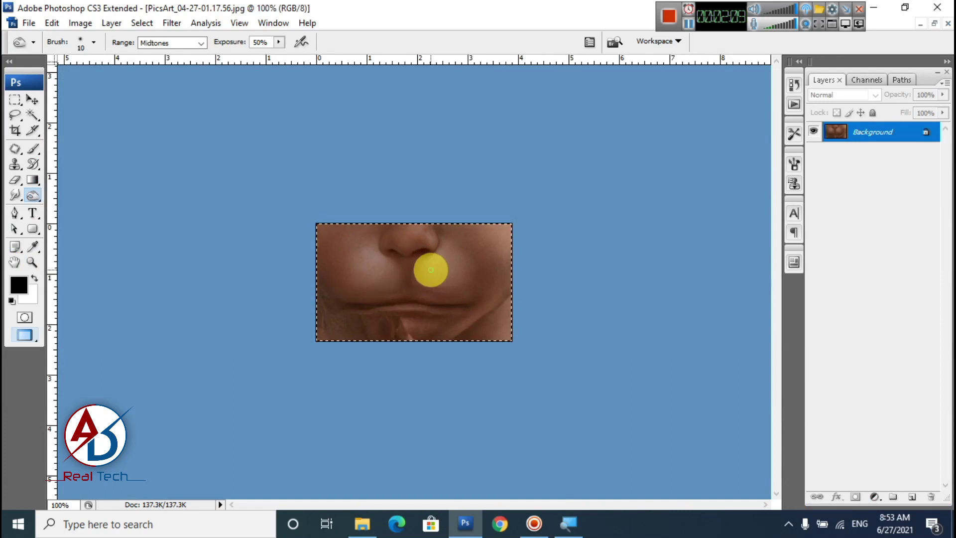
key(ctrl+Tab)
key(ctrl+v)
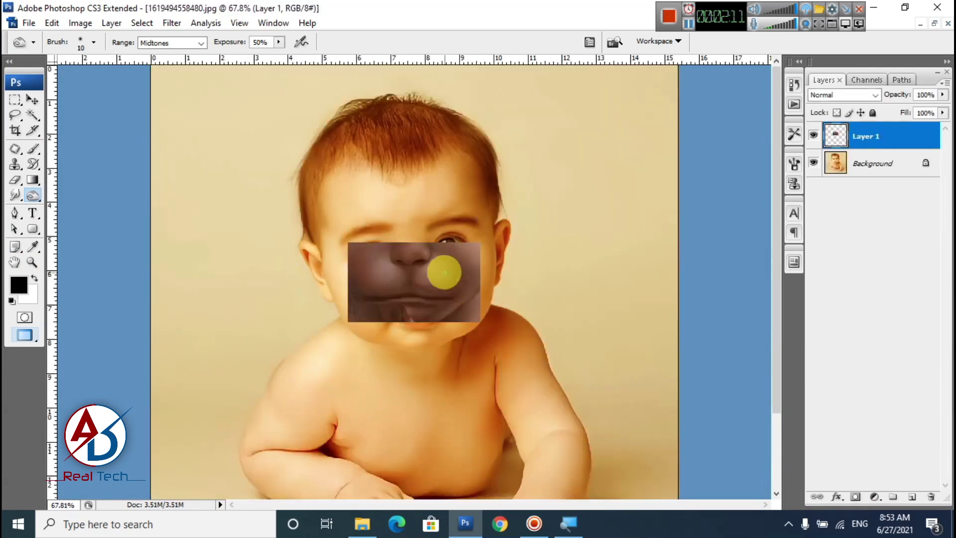
Move the pasted muzzle patch down so it covers the baby's mouth, and hide the rulers
click(30, 101)
scroll(478, 304, up, 3)
scroll(481, 242, down, 3)
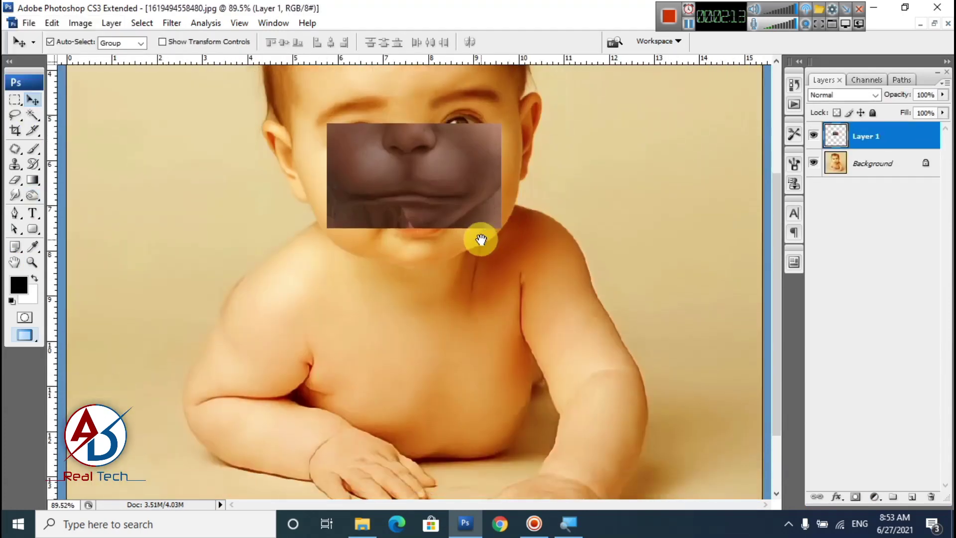
drag(412, 196, 418, 269)
key(ctrl+r)
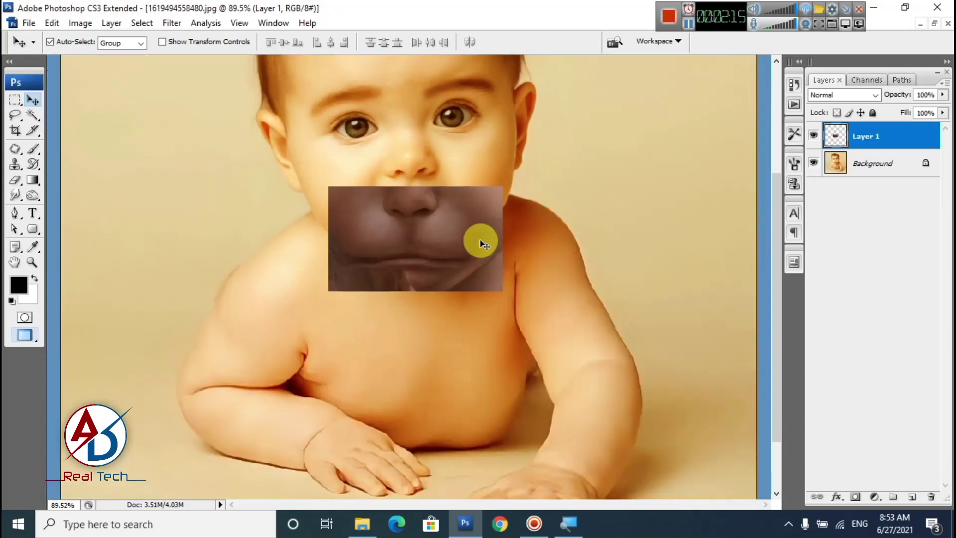
Rotate the muzzle patch about -2.2° and raise it over the baby's nose and mouth
key(ctrl+t)
drag(544, 250, 543, 245)
drag(485, 247, 486, 218)
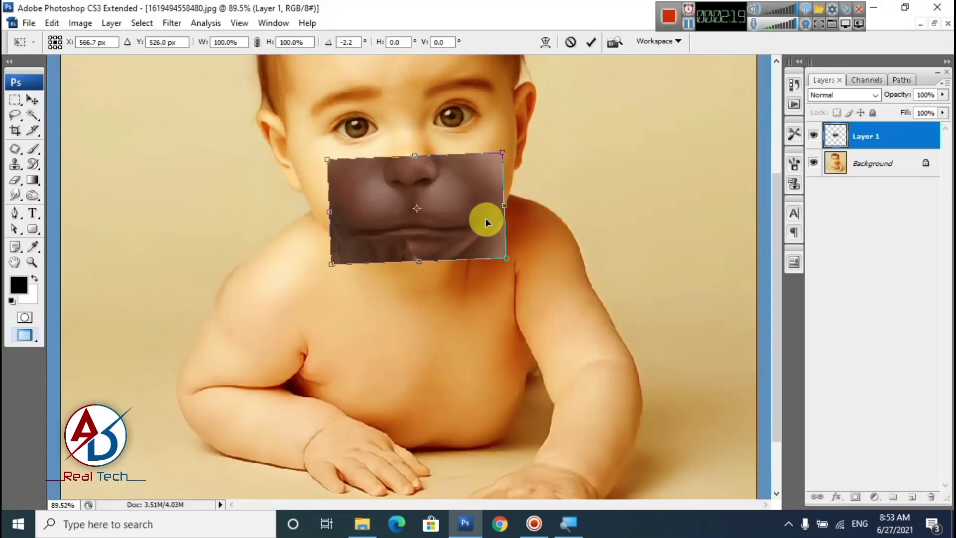
key(Return)
scroll(472, 282, up, 3)
drag(472, 282, 472, 328)
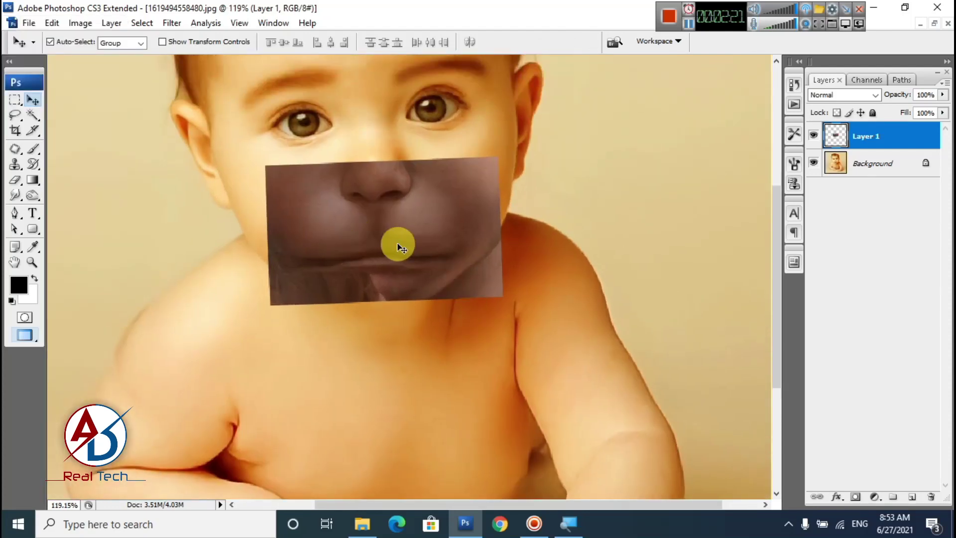
Apply Auto Contrast to the muzzle patch on Layer 1
click(80, 24)
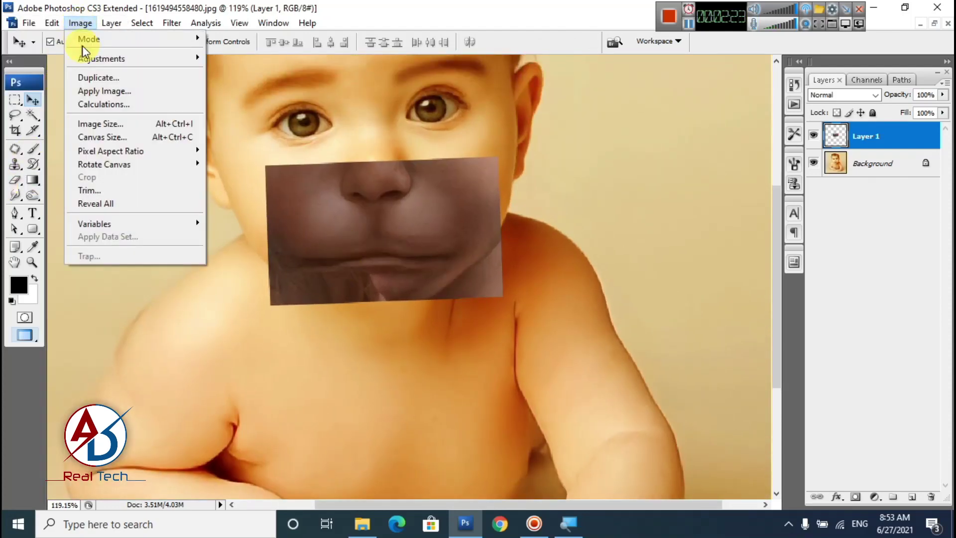
mouse_move(92, 58)
click(247, 90)
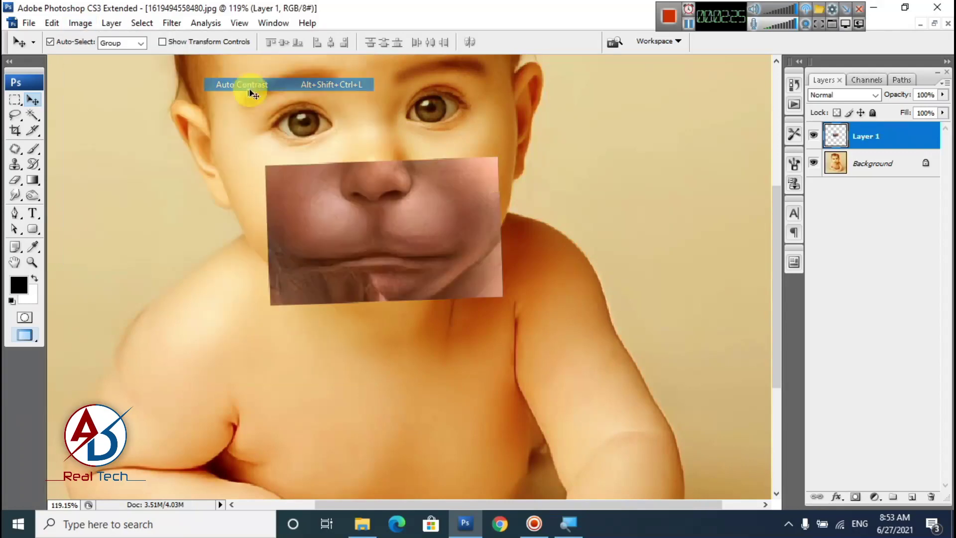
click(81, 22)
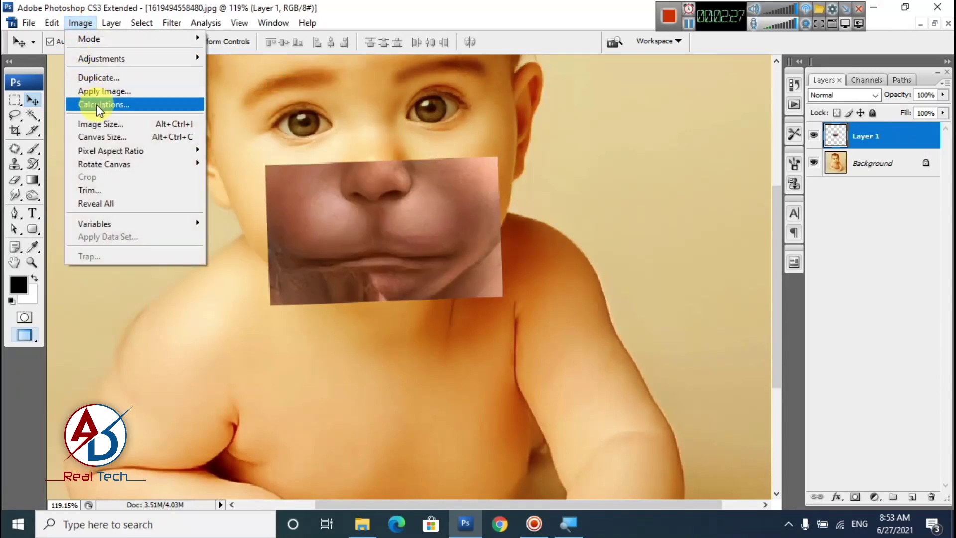
mouse_move(104, 60)
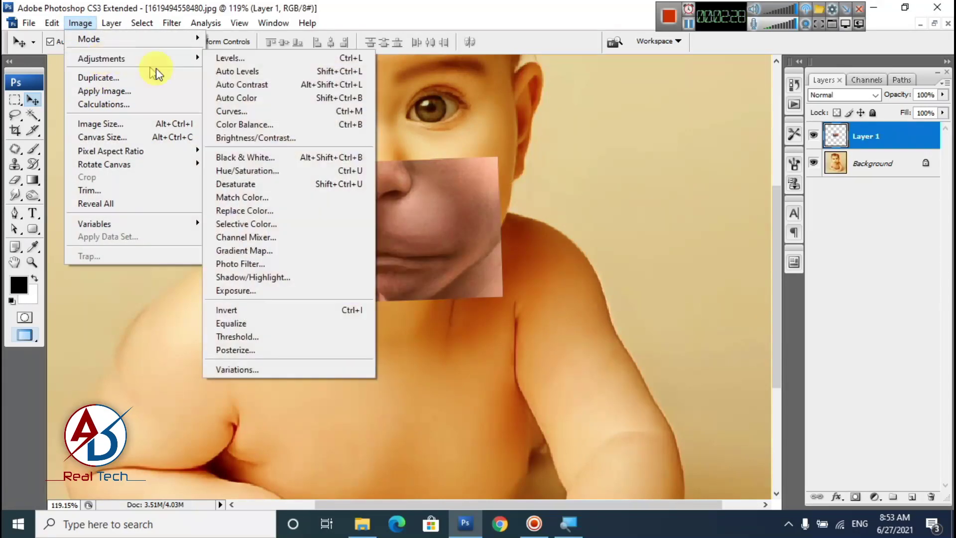
click(247, 170)
mouse_move(716, 158)
mouse_down()
mouse_move(725, 154)
mouse_move(695, 156)
mouse_move(745, 157)
mouse_move(653, 164)
mouse_move(635, 154)
mouse_move(697, 164)
mouse_move(725, 155)
mouse_up()
drag(713, 190, 751, 190)
drag(726, 153, 714, 190)
click(838, 140)
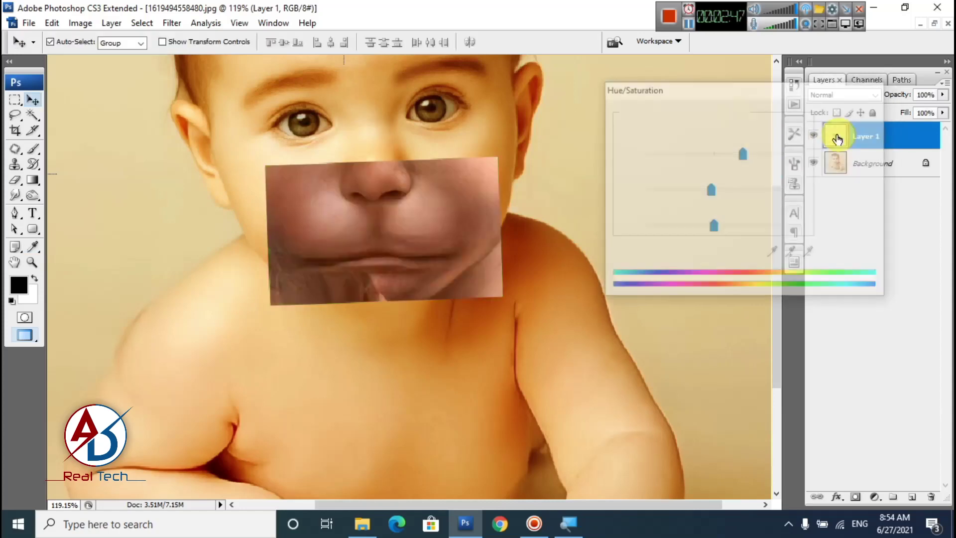
Brighten the muzzle patch by bending its Curves adjustment upward
scroll(259, 302, down, 5)
scroll(424, 321, up, 3)
click(70, 24)
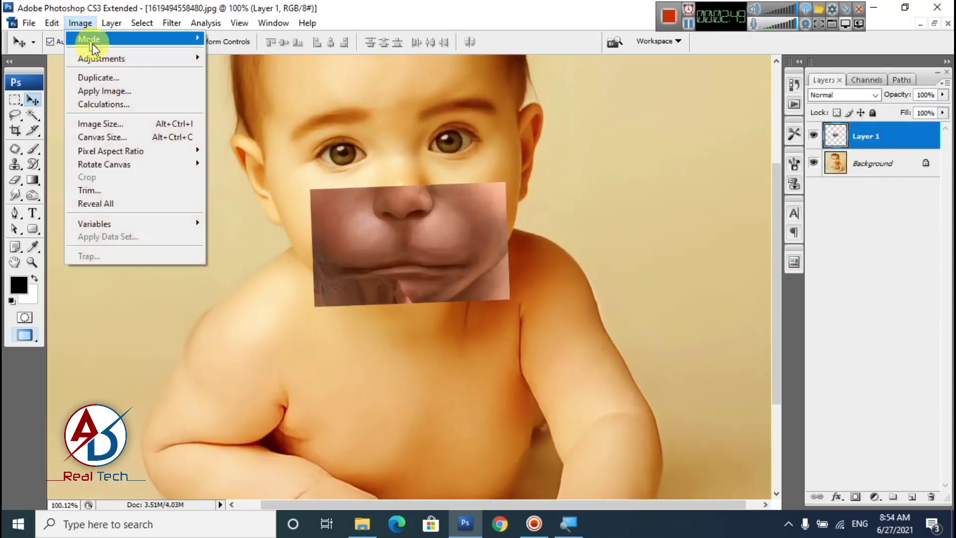
mouse_move(109, 61)
click(231, 112)
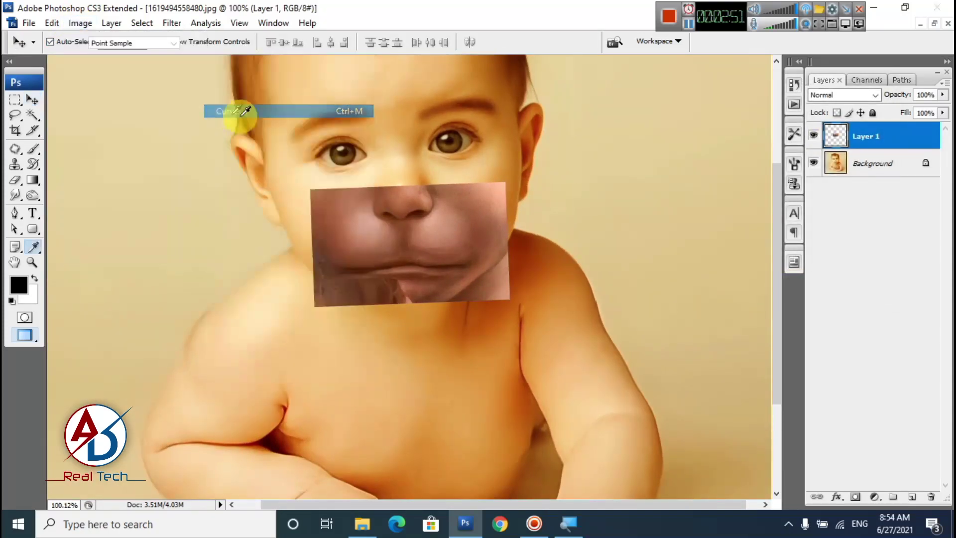
drag(745, 212, 720, 181)
click(869, 91)
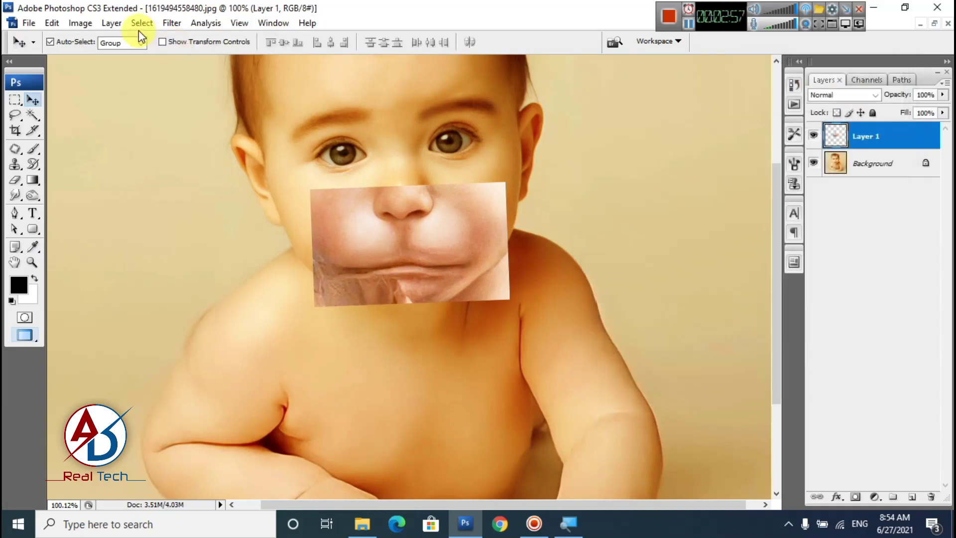
Shift the muzzle patch's midtones about halfway toward yellow with Color Balance to match the baby's skin
click(80, 23)
mouse_move(115, 59)
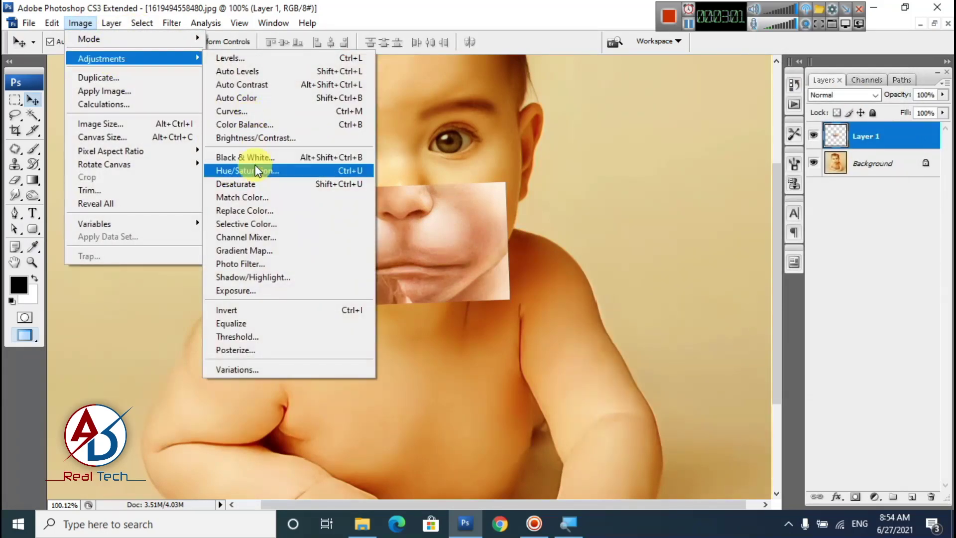
click(257, 124)
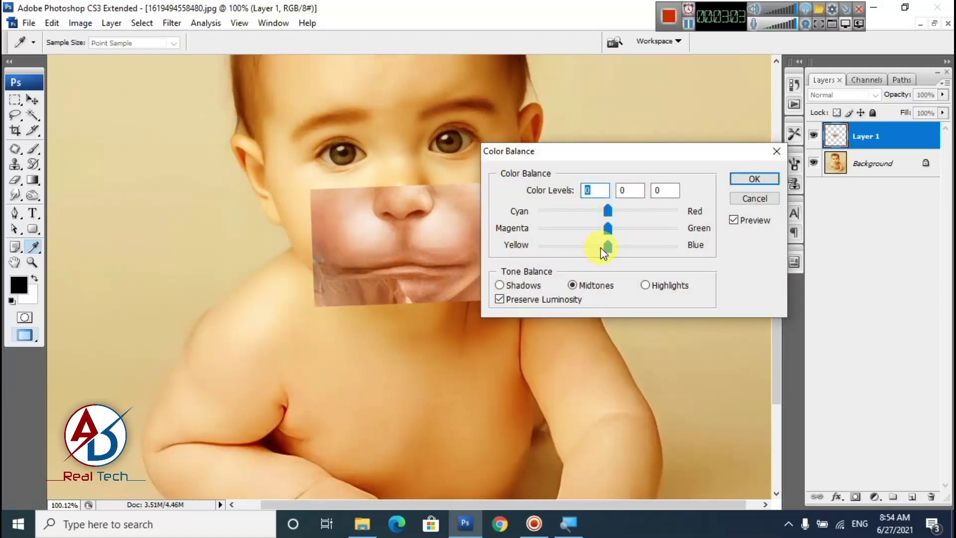
drag(596, 251, 572, 251)
click(757, 180)
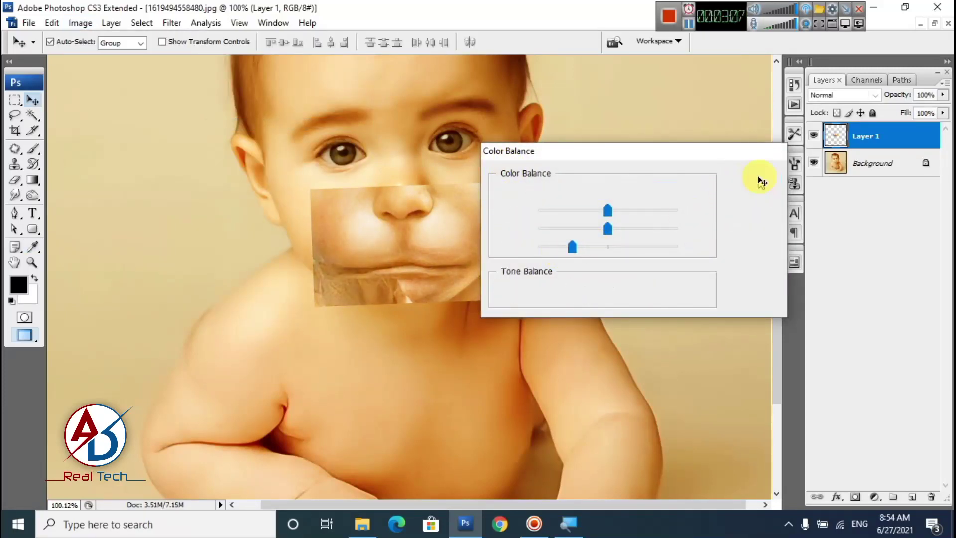
Add a layer mask to Layer 1 and set a black Brush of size 100 for masking, undoing the trial stroke
drag(412, 268, 393, 272)
scroll(393, 272, down, 5)
scroll(421, 196, up, 10)
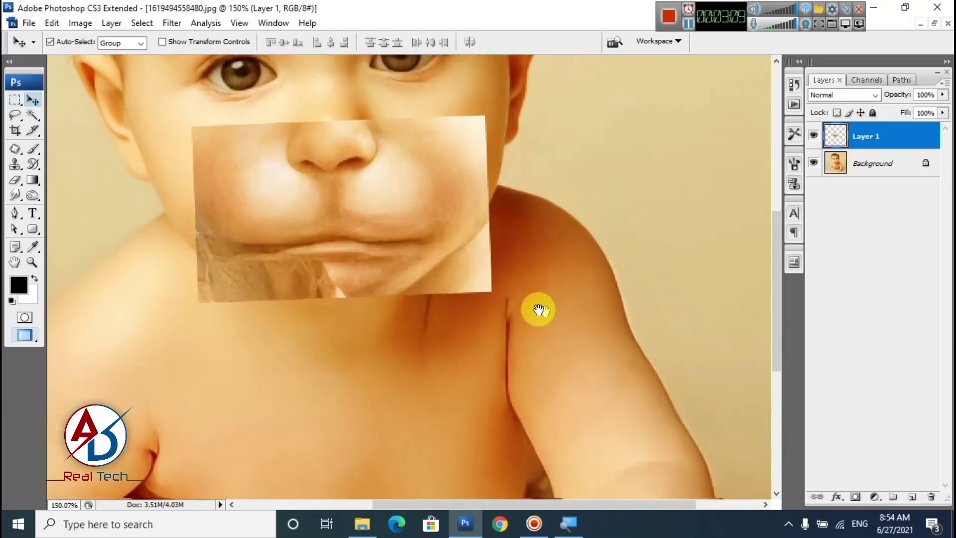
scroll(321, 244, up, 2)
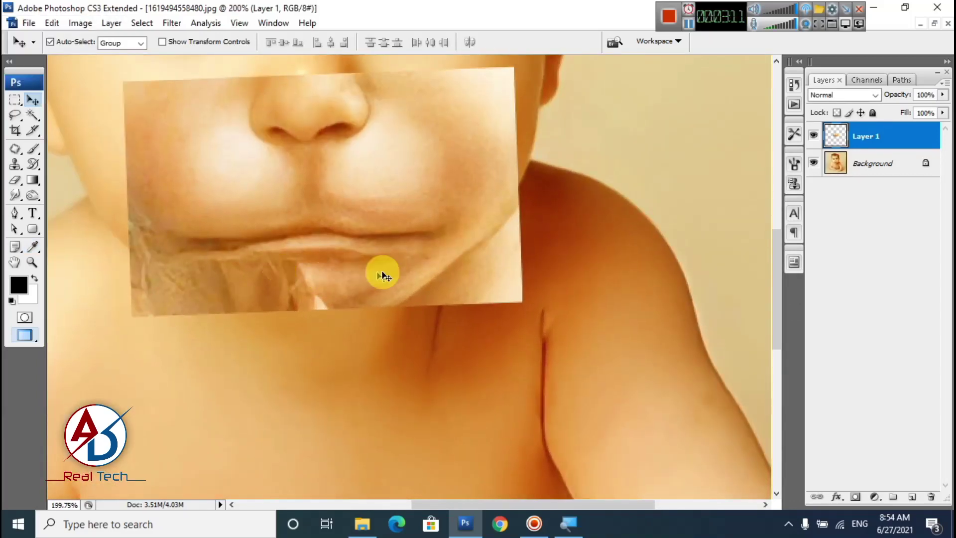
drag(380, 271, 370, 298)
drag(362, 247, 381, 265)
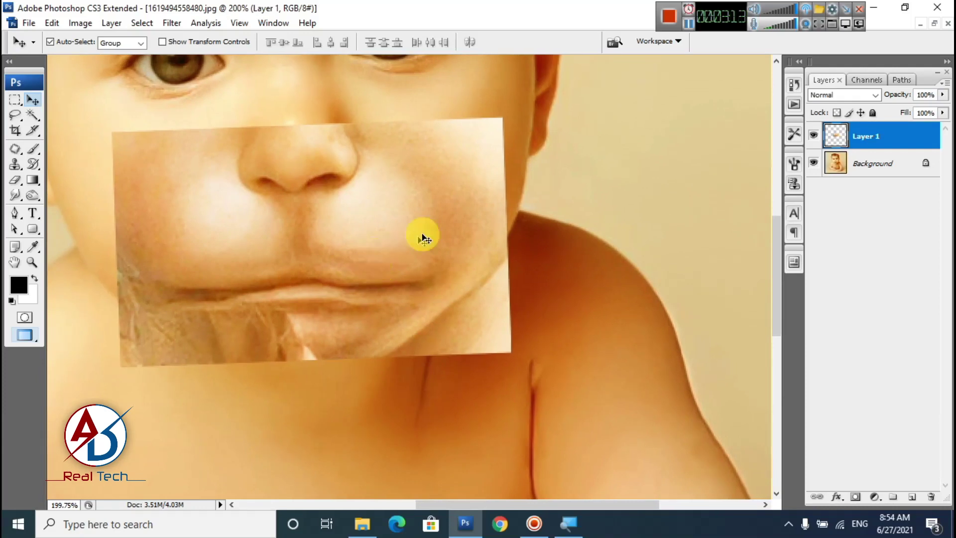
click(33, 150)
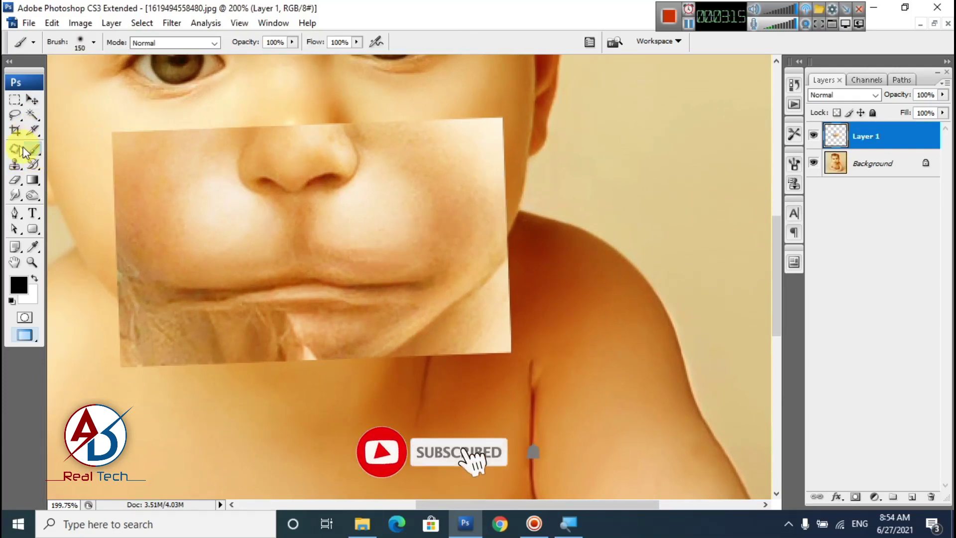
click(856, 497)
drag(523, 211, 516, 256)
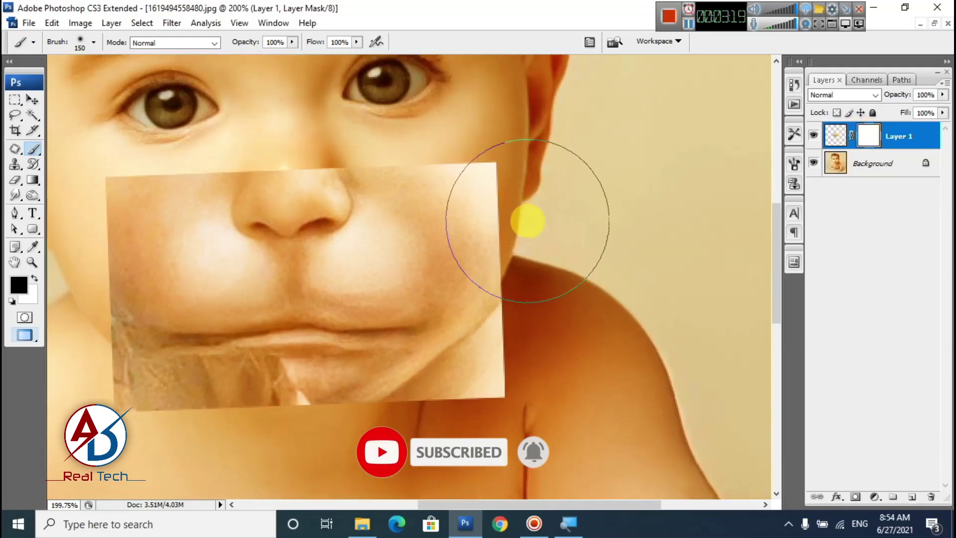
key(bracketleft)
key(bracketleft)
key(bracketleft)
mouse_move(536, 252)
mouse_down()
mouse_move(514, 182)
mouse_move(503, 170)
mouse_move(476, 169)
mouse_move(516, 182)
mouse_move(440, 152)
mouse_move(424, 134)
mouse_move(440, 135)
mouse_move(260, 119)
mouse_move(485, 171)
mouse_move(534, 202)
mouse_up()
key(bracketright)
key(ctrl+z)
drag(564, 291, 482, 167)
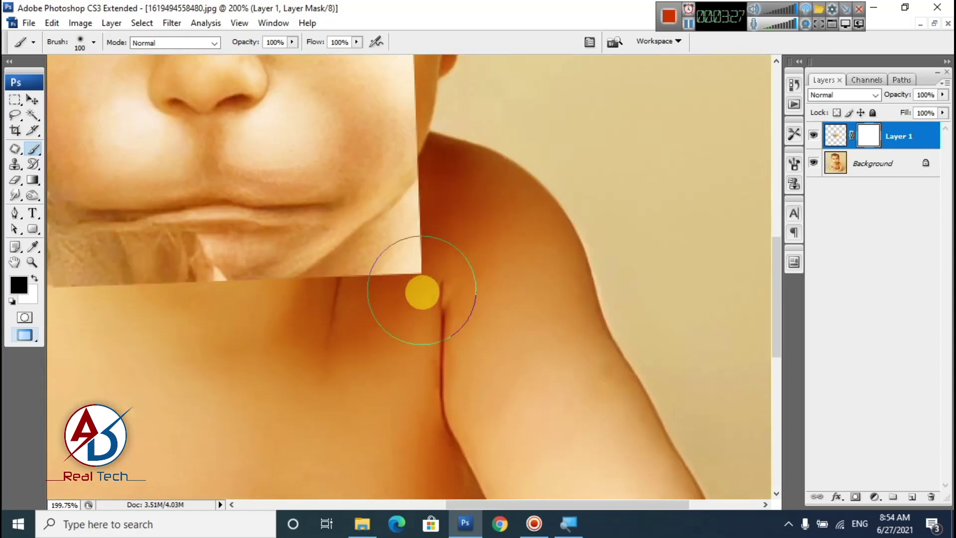
Paint black on Layer 1's mask to hide the patch's edges along the chin, jaw and both cheeks
mouse_move(367, 314)
mouse_down()
mouse_move(430, 274)
mouse_move(460, 239)
mouse_move(370, 316)
mouse_move(459, 218)
mouse_move(390, 288)
mouse_move(457, 232)
mouse_move(402, 278)
mouse_move(341, 301)
mouse_move(375, 285)
mouse_move(364, 300)
mouse_move(304, 316)
mouse_move(339, 311)
mouse_move(315, 310)
mouse_move(427, 241)
mouse_move(465, 175)
mouse_move(470, 198)
mouse_move(452, 219)
mouse_move(464, 199)
mouse_move(450, 208)
mouse_move(450, 199)
mouse_move(445, 335)
mouse_move(427, 221)
mouse_move(412, 195)
mouse_move(353, 178)
mouse_move(413, 178)
mouse_move(457, 201)
mouse_move(460, 284)
mouse_move(436, 215)
mouse_move(444, 306)
mouse_move(429, 280)
mouse_up()
mouse_move(442, 276)
mouse_down()
mouse_move(473, 274)
mouse_move(652, 156)
mouse_up()
mouse_move(453, 368)
mouse_down()
mouse_move(494, 354)
mouse_move(436, 378)
mouse_move(356, 376)
mouse_move(284, 366)
mouse_move(354, 371)
mouse_move(231, 343)
mouse_move(372, 381)
mouse_move(420, 371)
mouse_move(351, 364)
mouse_move(428, 364)
mouse_move(277, 364)
mouse_move(204, 324)
mouse_move(293, 367)
mouse_move(211, 315)
mouse_move(294, 357)
mouse_move(210, 313)
mouse_move(313, 353)
mouse_move(306, 358)
mouse_move(247, 340)
mouse_move(404, 367)
mouse_move(318, 369)
mouse_move(340, 380)
mouse_move(305, 403)
mouse_up()
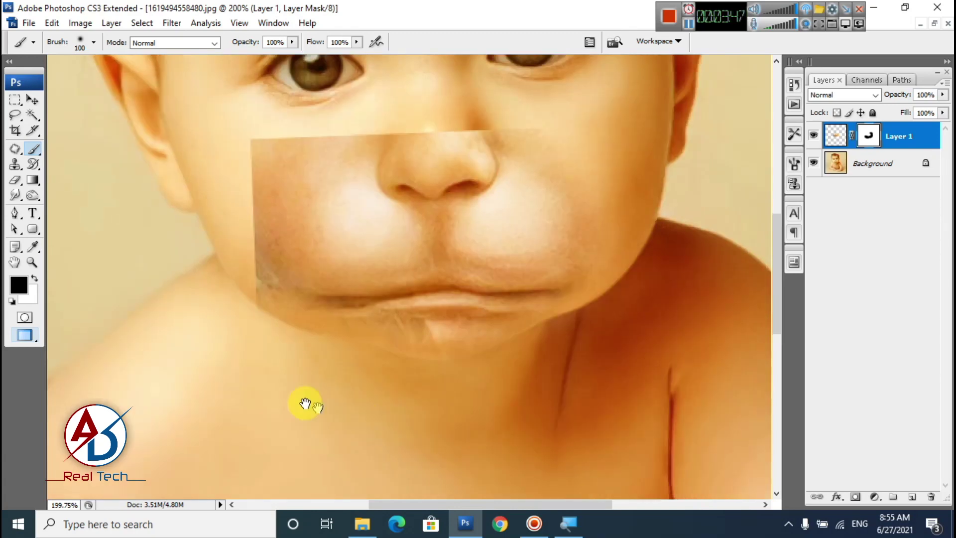
mouse_move(234, 344)
mouse_down()
mouse_move(197, 221)
mouse_move(172, 283)
mouse_move(179, 318)
mouse_move(214, 178)
mouse_move(190, 183)
mouse_move(240, 134)
mouse_move(208, 163)
mouse_move(186, 264)
mouse_move(197, 239)
mouse_move(206, 263)
mouse_move(210, 255)
mouse_move(214, 302)
mouse_move(217, 206)
mouse_move(248, 151)
mouse_move(284, 127)
mouse_move(235, 131)
mouse_move(331, 102)
mouse_move(272, 109)
mouse_move(388, 82)
mouse_up()
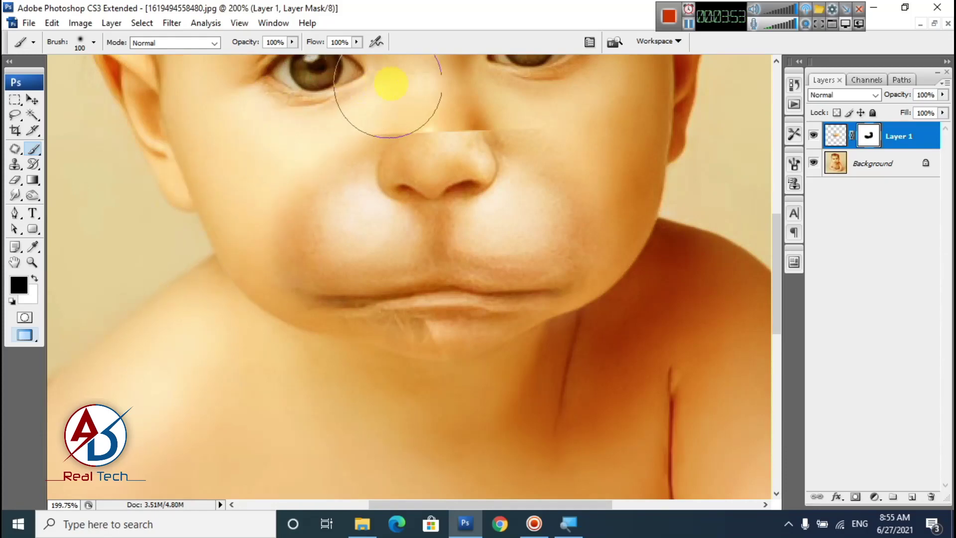
Reduce the brush to 45 and mask out the patch's hard upper edge across the baby's nose
scroll(373, 123, up, 4)
mouse_move(368, 162)
mouse_down()
mouse_move(355, 239)
mouse_move(309, 301)
mouse_up()
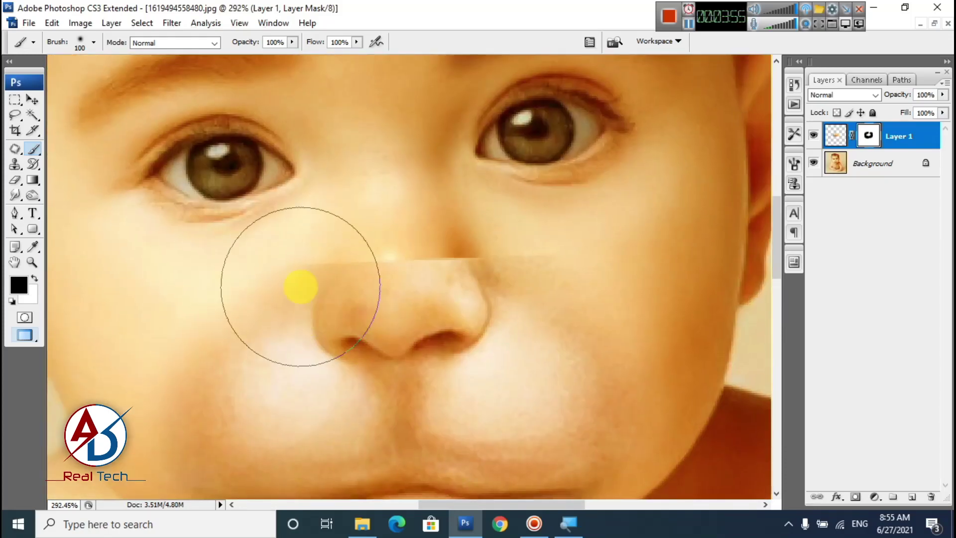
key(bracketleft)
key(bracketleft)
key(bracketleft)
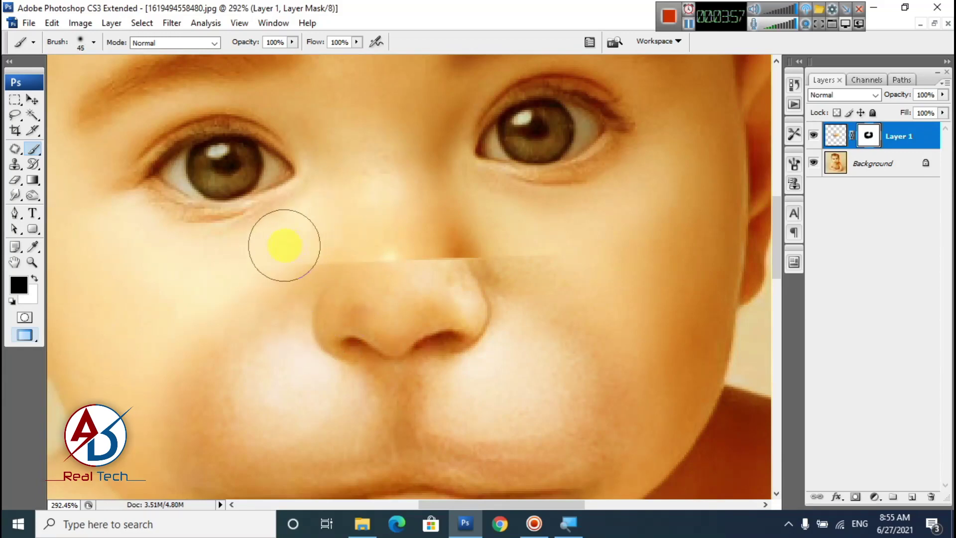
mouse_move(351, 234)
mouse_down()
mouse_move(452, 225)
mouse_move(369, 231)
mouse_move(579, 233)
mouse_move(445, 229)
mouse_move(513, 251)
mouse_move(437, 226)
mouse_move(361, 229)
mouse_up()
scroll(351, 262, down, 6)
scroll(356, 257, down, 4)
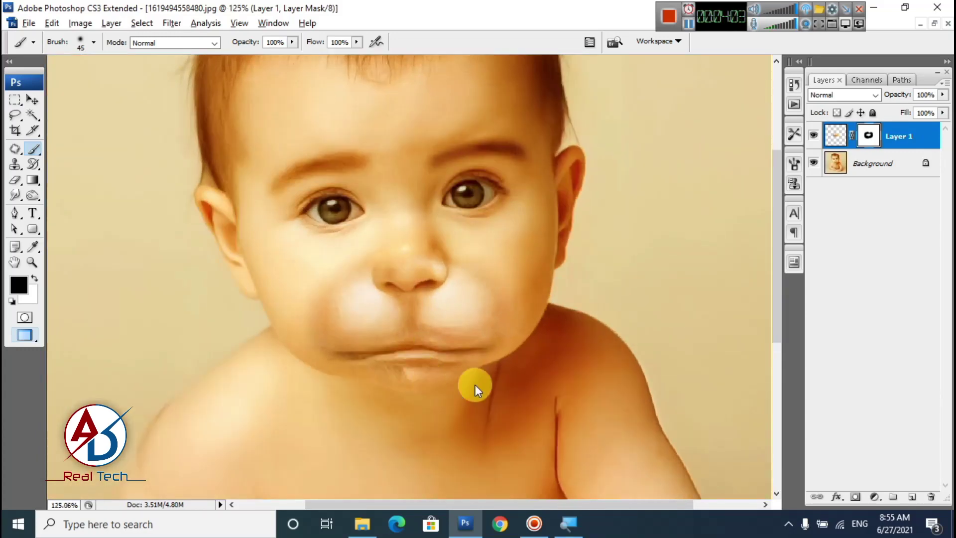
scroll(401, 400, up, 4)
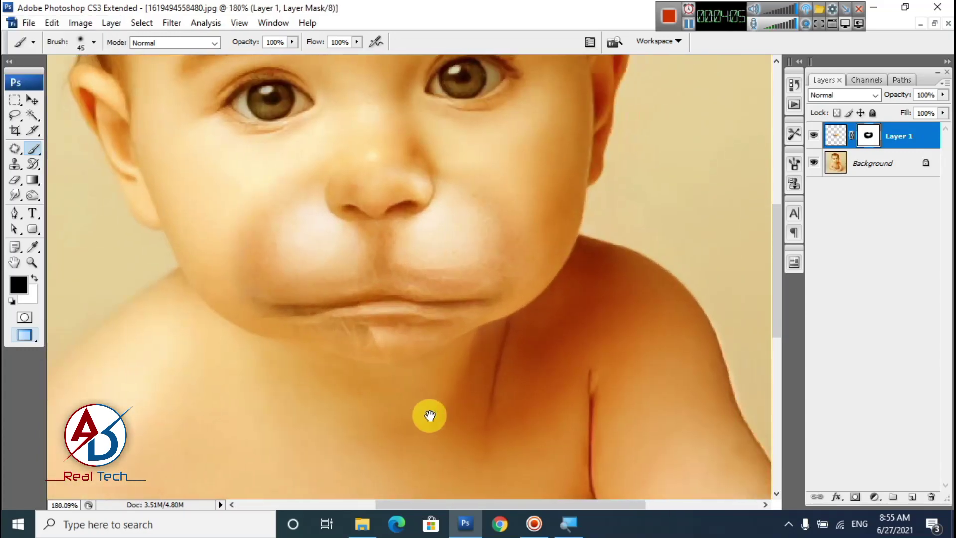
Reactivate Layer 1's mask and refine the muzzle patch's blend around the nose and upper cheeks with a size 30 black brush
click(37, 104)
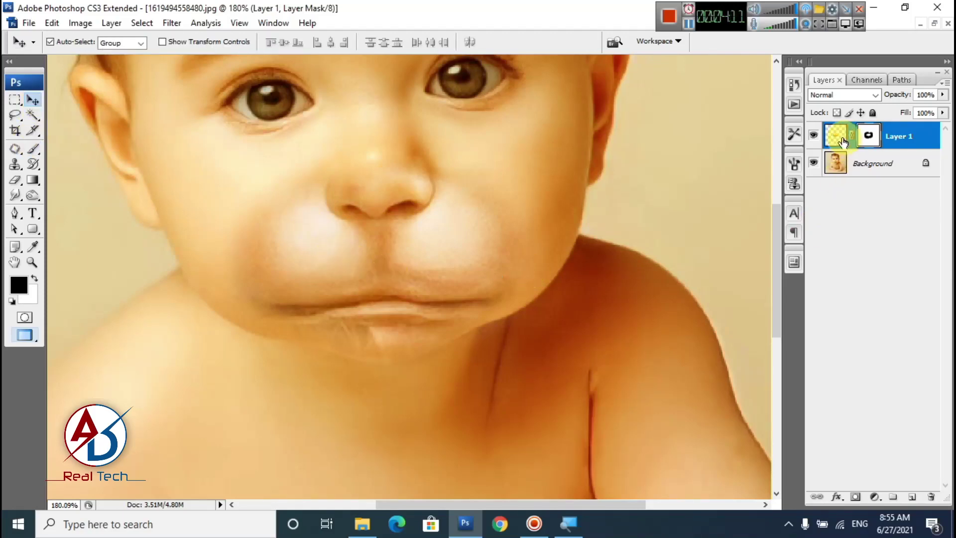
scroll(325, 262, up, 2)
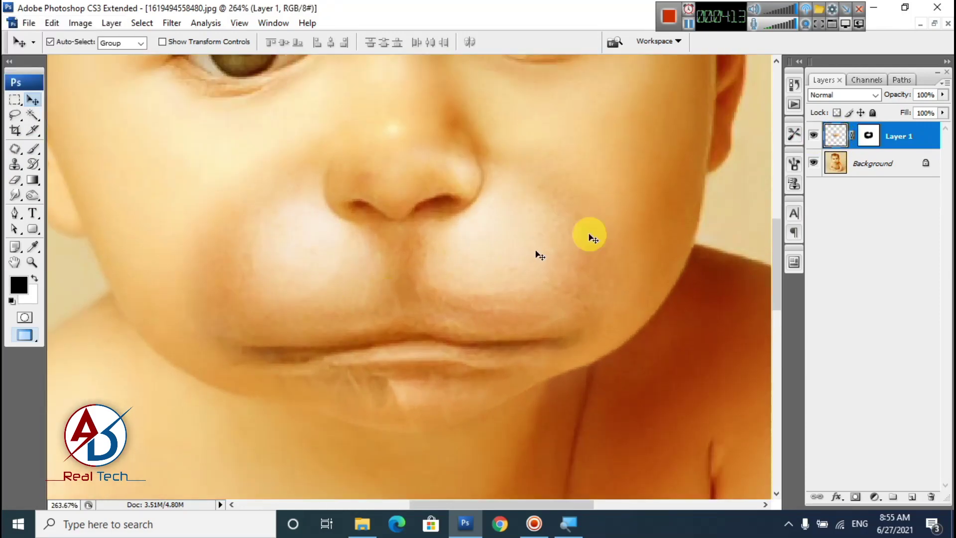
click(867, 137)
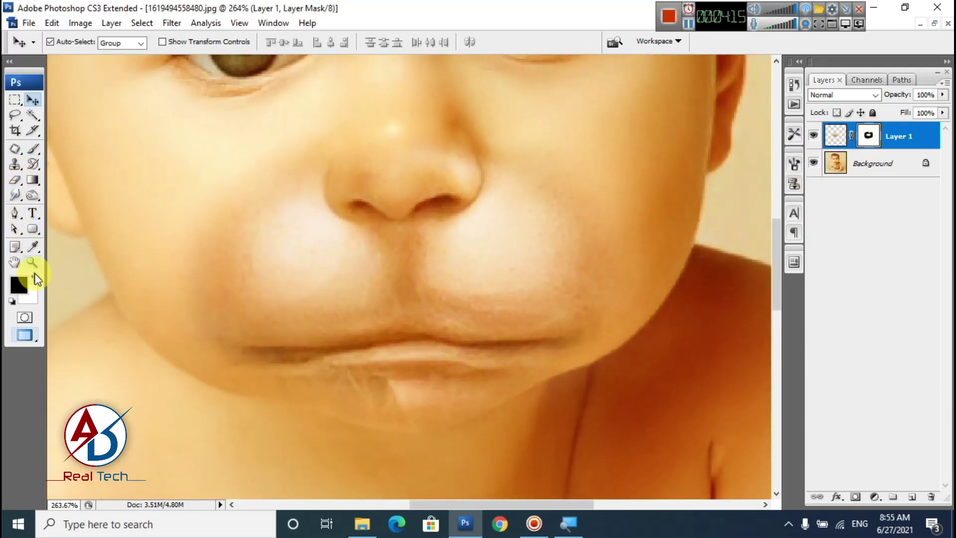
click(31, 152)
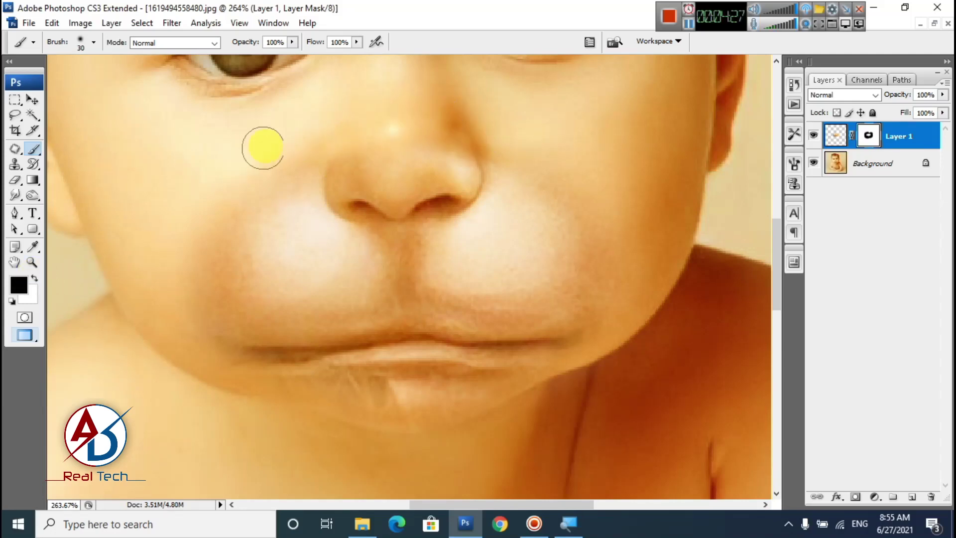
drag(324, 170, 265, 178)
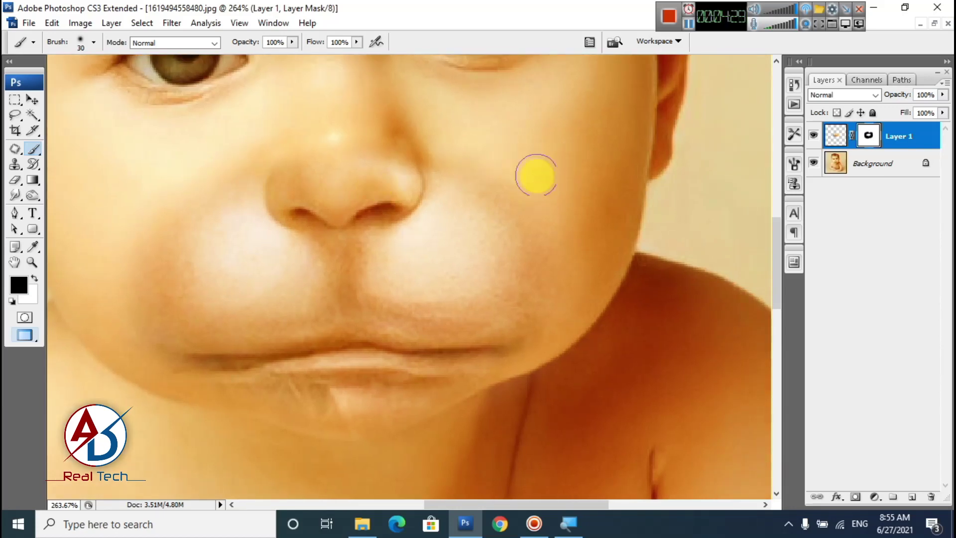
drag(476, 412, 513, 322)
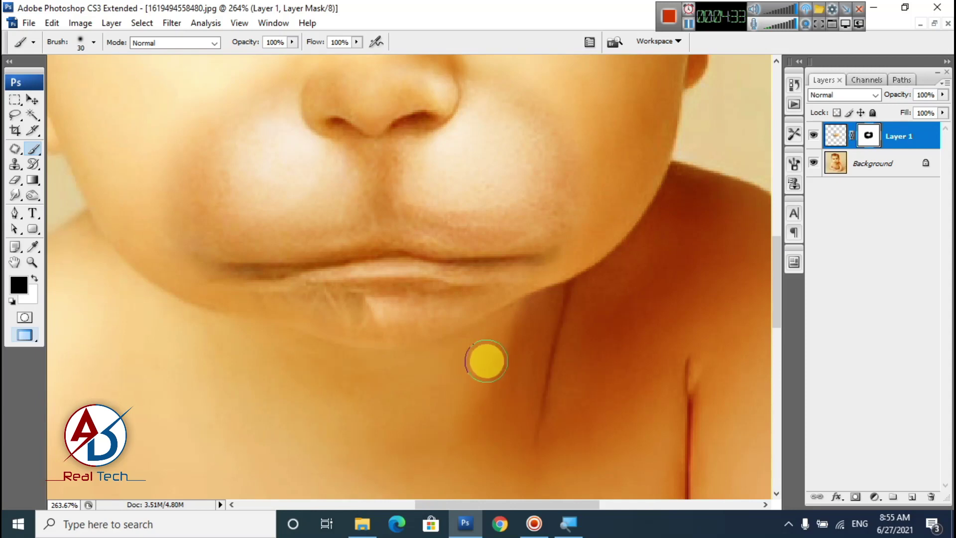
Mask out the muzzle patch's pale remnants below the lower lip with the size 30 brush so the baby's chin shows through
scroll(393, 359, down, 4)
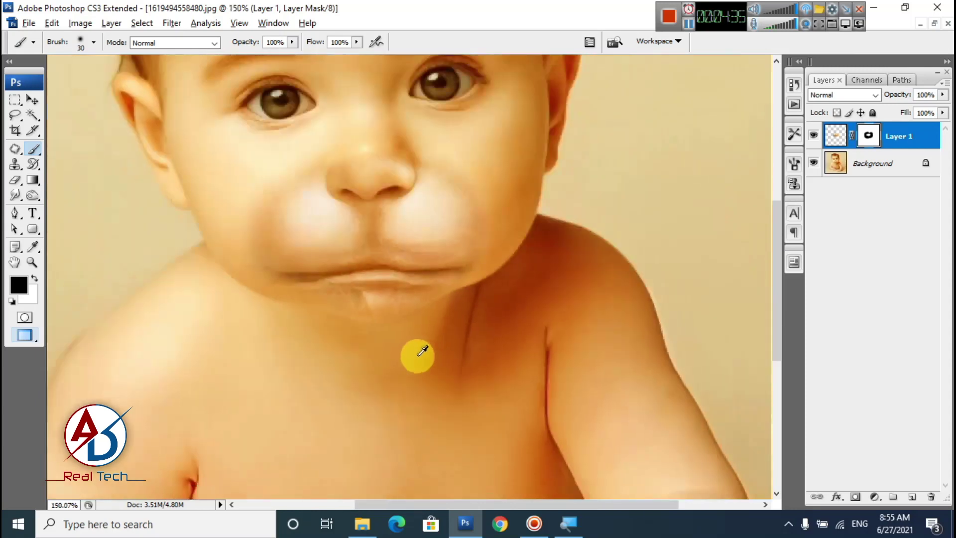
scroll(424, 358, up, 1)
scroll(425, 355, up, 2)
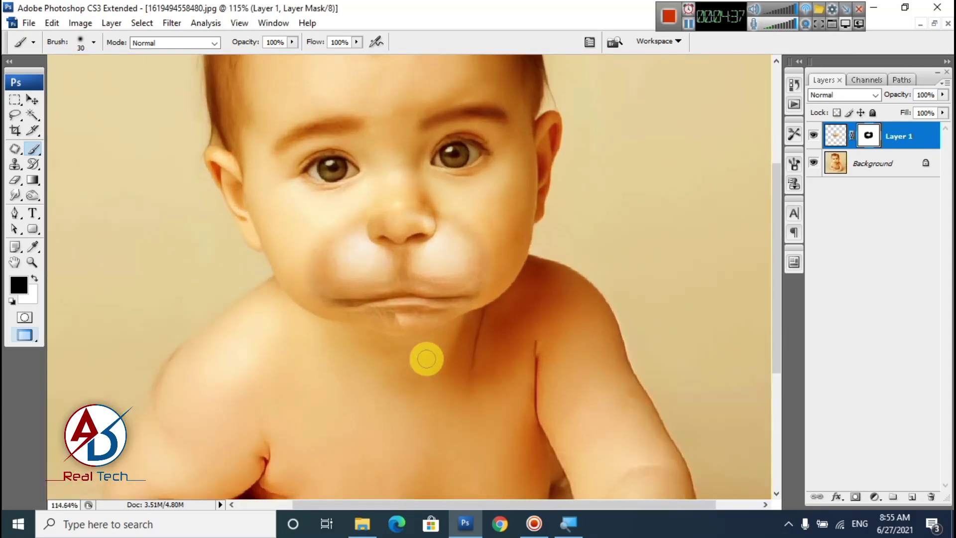
click(33, 100)
scroll(376, 223, up, 1)
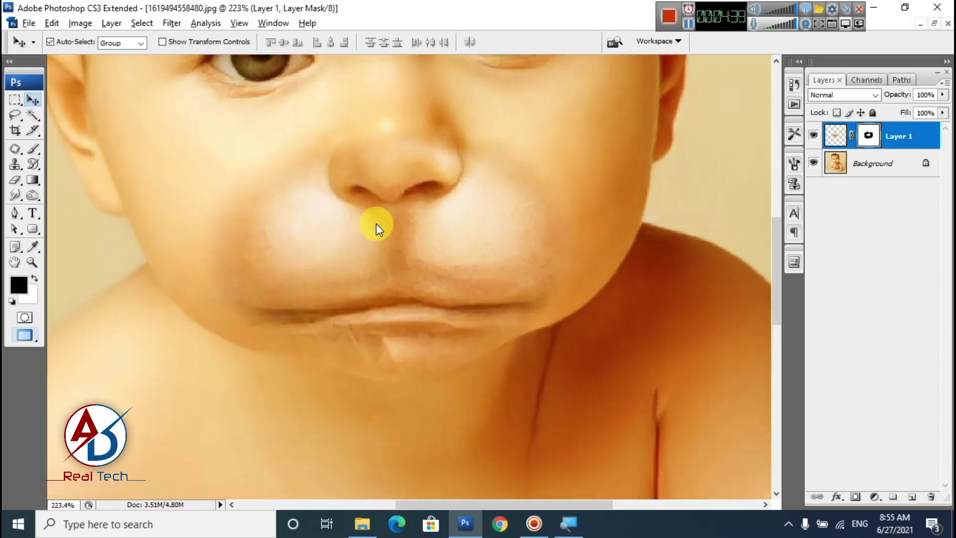
drag(375, 223, 426, 257)
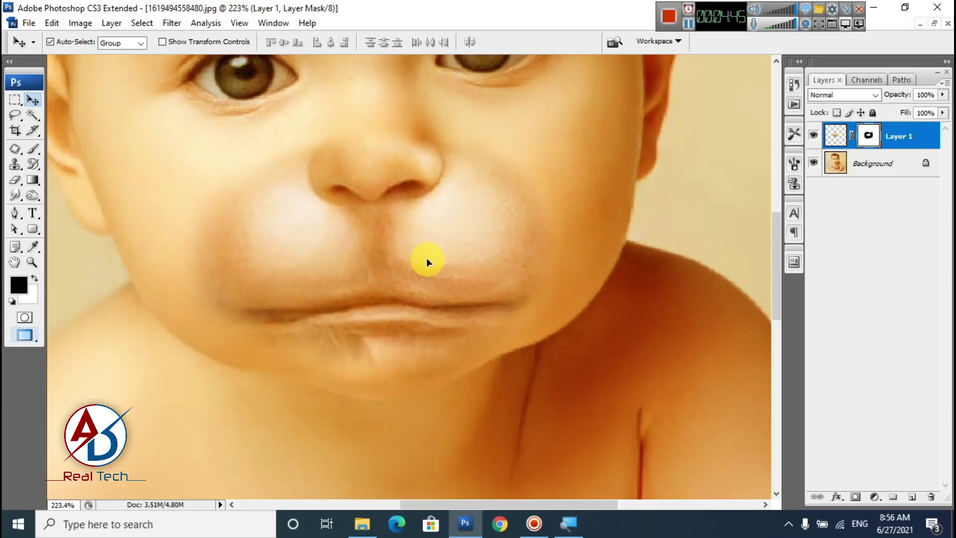
scroll(535, 321, right, 1)
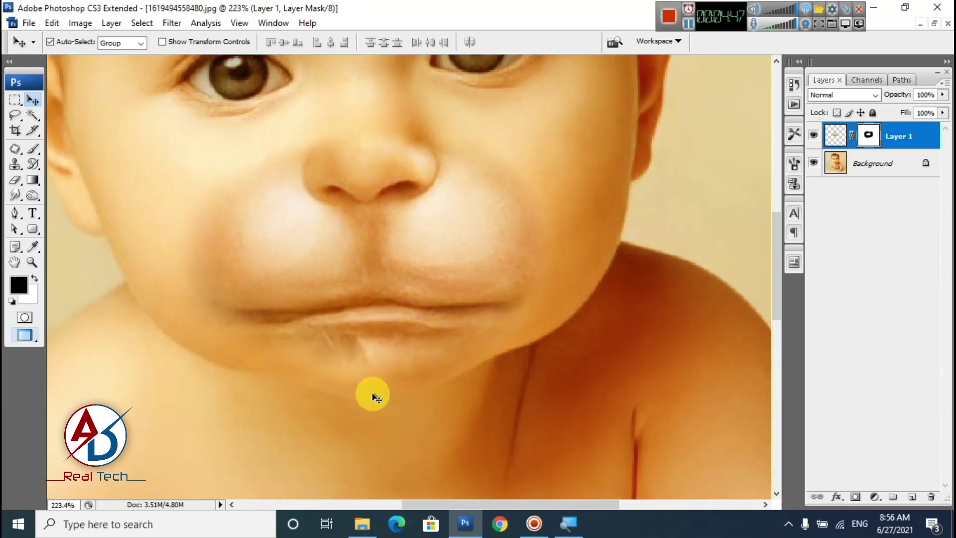
click(32, 151)
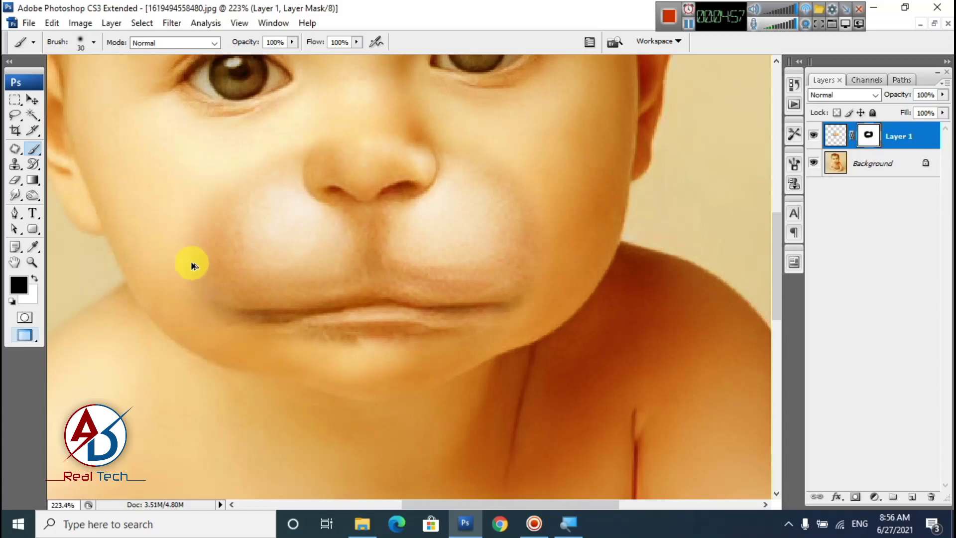
drag(405, 282, 354, 327)
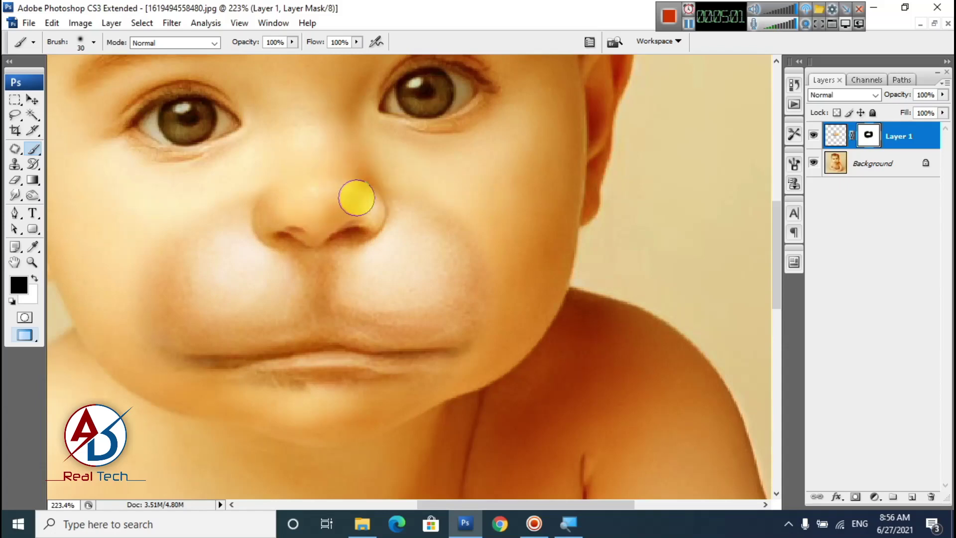
scroll(410, 279, down, 2)
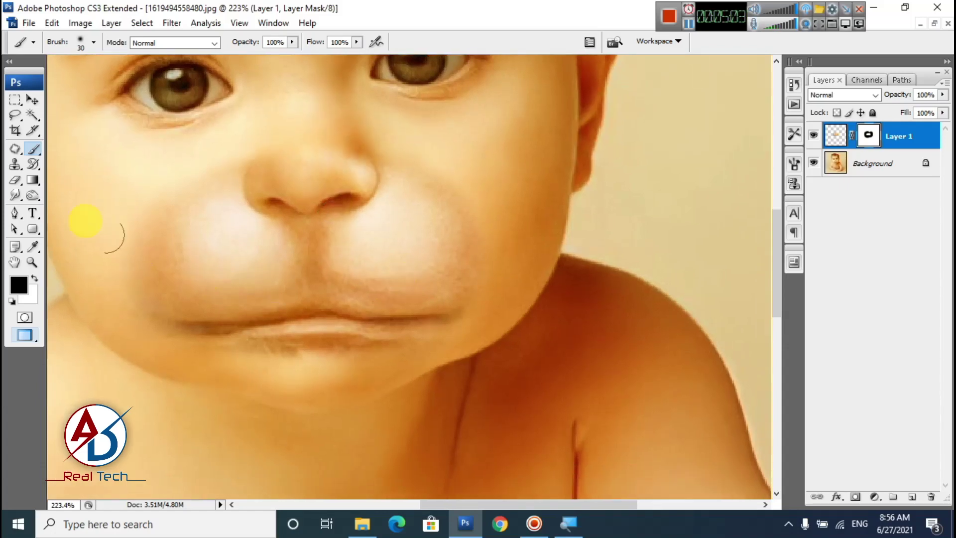
Redden Layer 1's muzzle image with Curves, raising the Red channel from input 115 to output 140
click(33, 99)
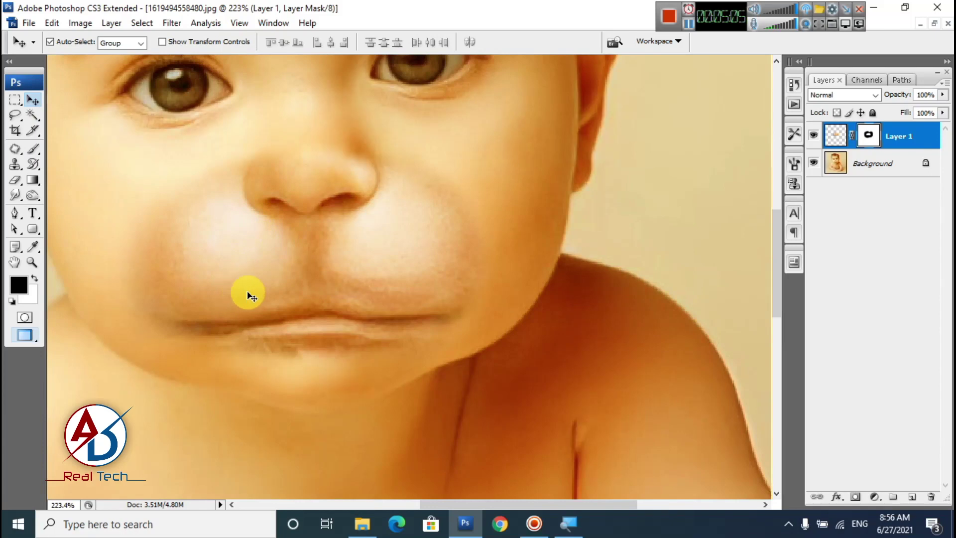
click(834, 142)
click(80, 23)
mouse_move(97, 64)
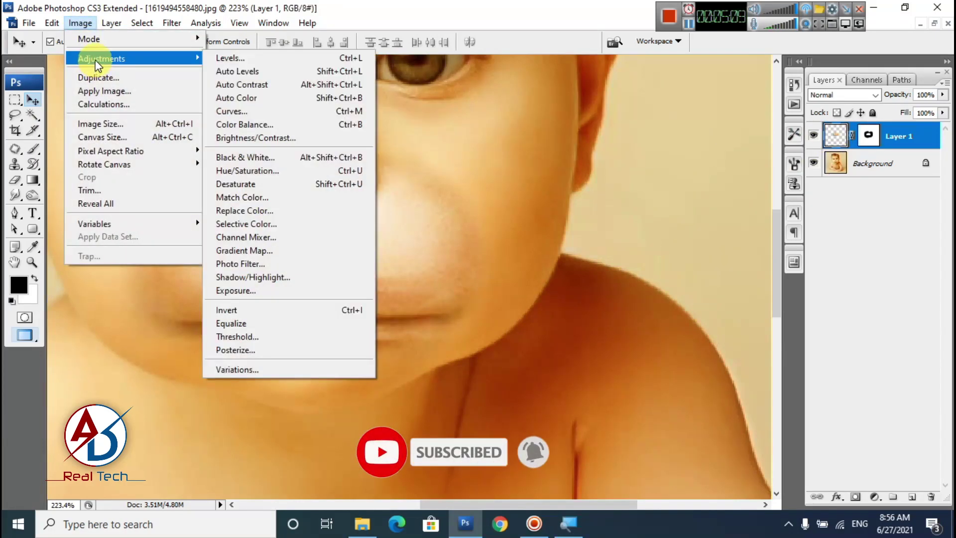
click(240, 112)
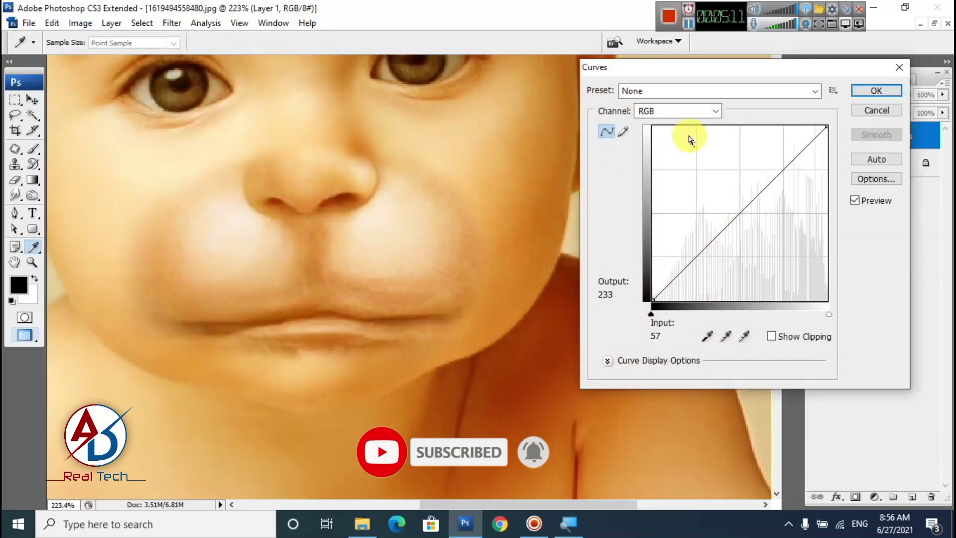
click(677, 110)
click(670, 135)
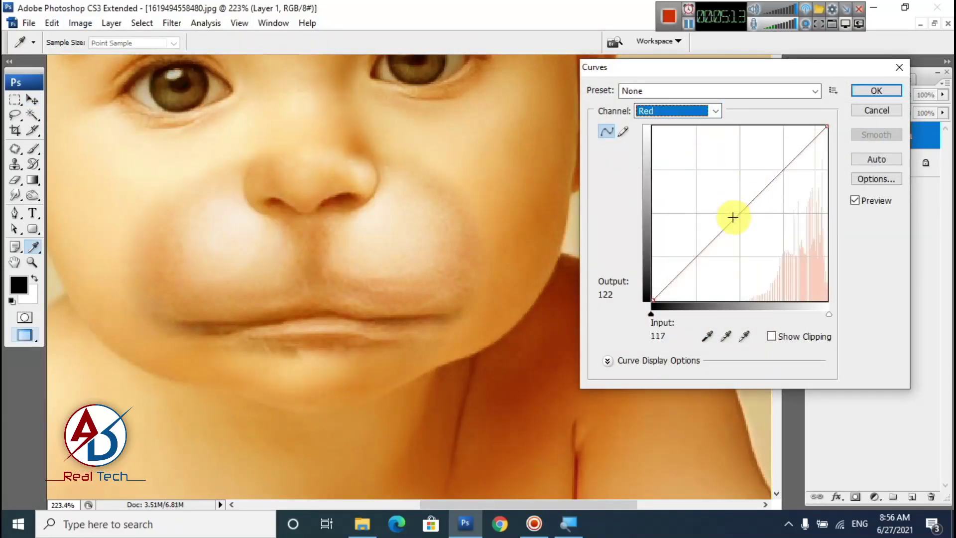
mouse_move(732, 217)
mouse_down()
mouse_move(749, 229)
mouse_move(725, 206)
mouse_up()
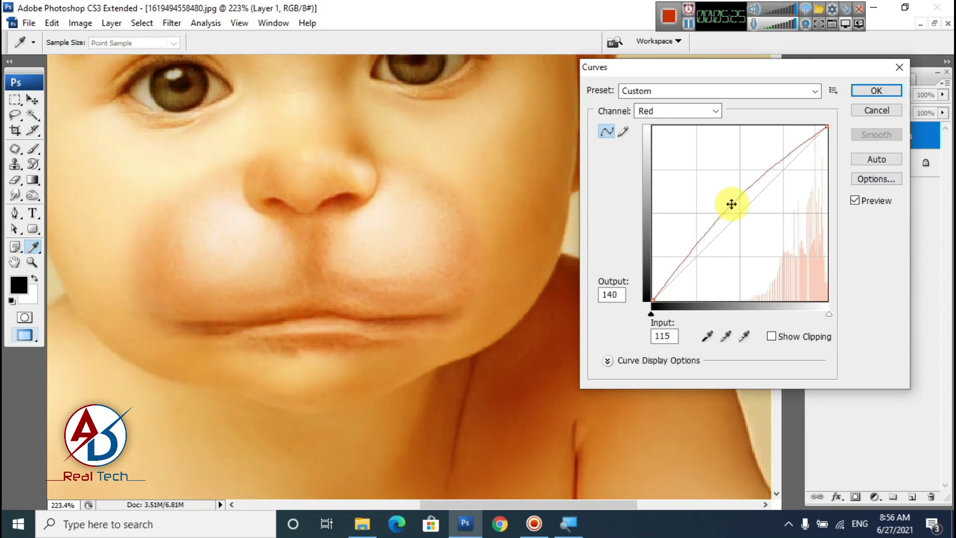
click(876, 91)
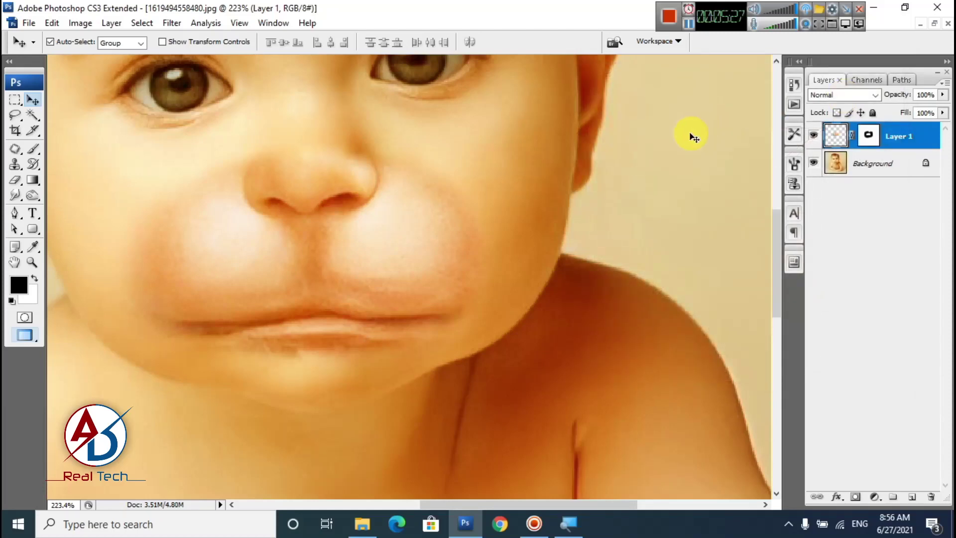
scroll(199, 194, down, 16)
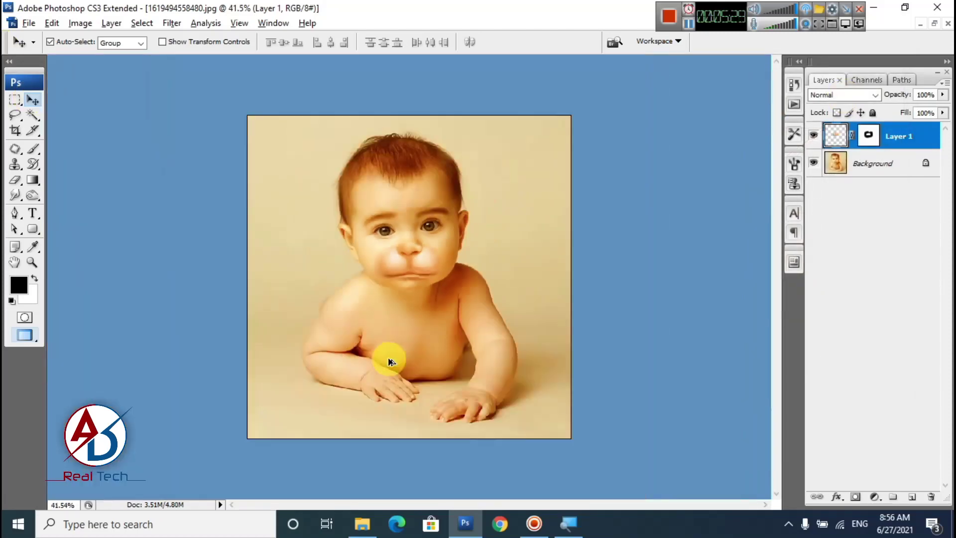
scroll(395, 371, up, 4)
scroll(395, 372, up, 5)
click(80, 23)
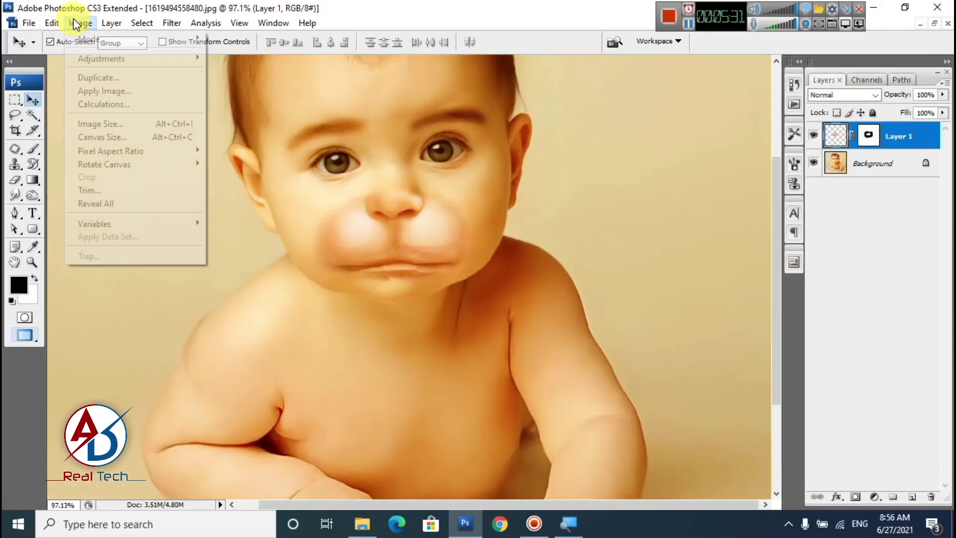
mouse_move(108, 62)
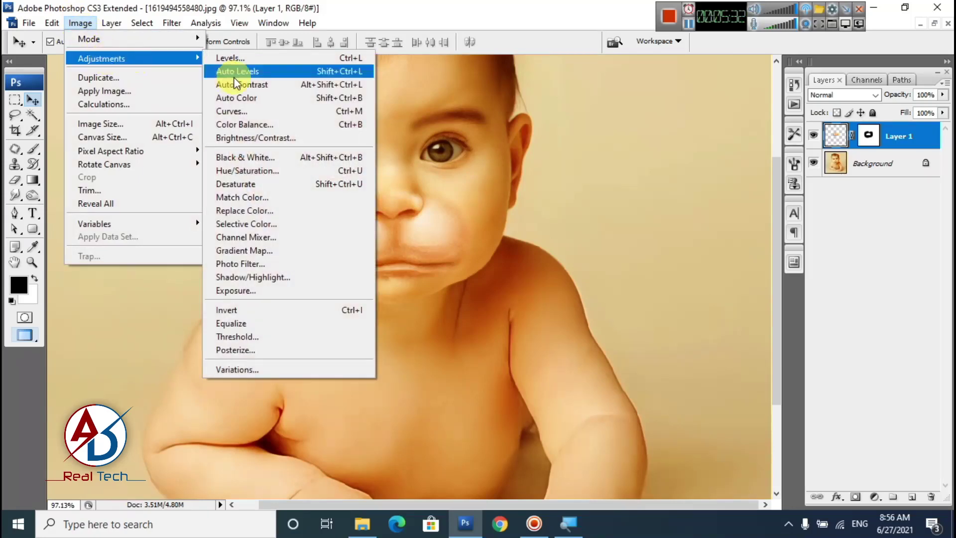
click(245, 112)
mouse_move(742, 209)
mouse_down()
mouse_move(729, 194)
mouse_move(752, 221)
mouse_move(743, 213)
mouse_up()
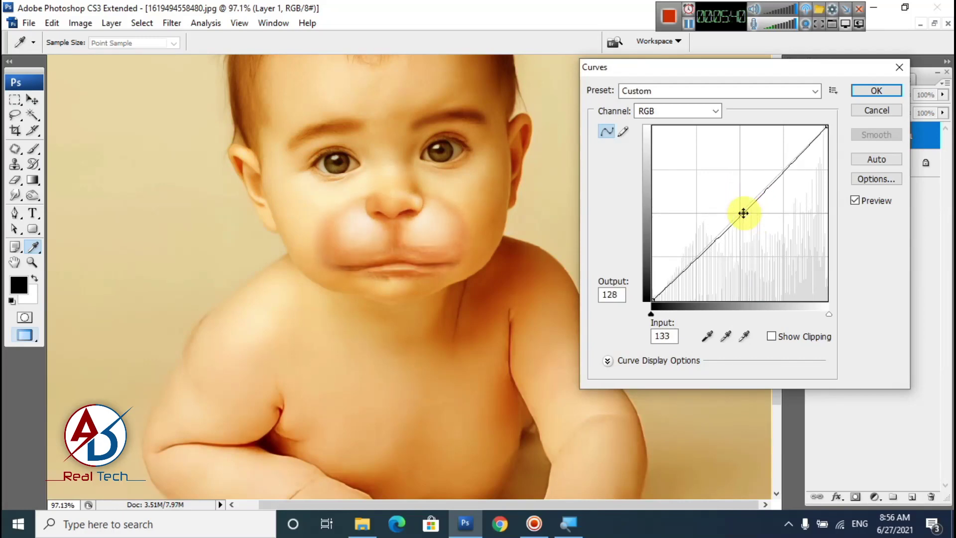
click(876, 111)
Enlarge the brush to 90 and undo the trial stroke made beside the muzzle on Layer 1's image
scroll(213, 284, up, 5)
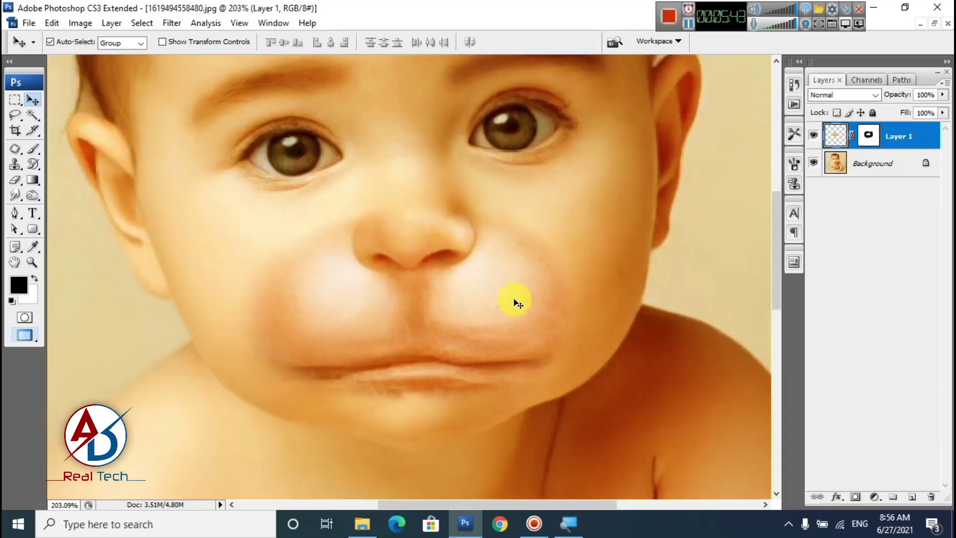
scroll(300, 359, up, 2)
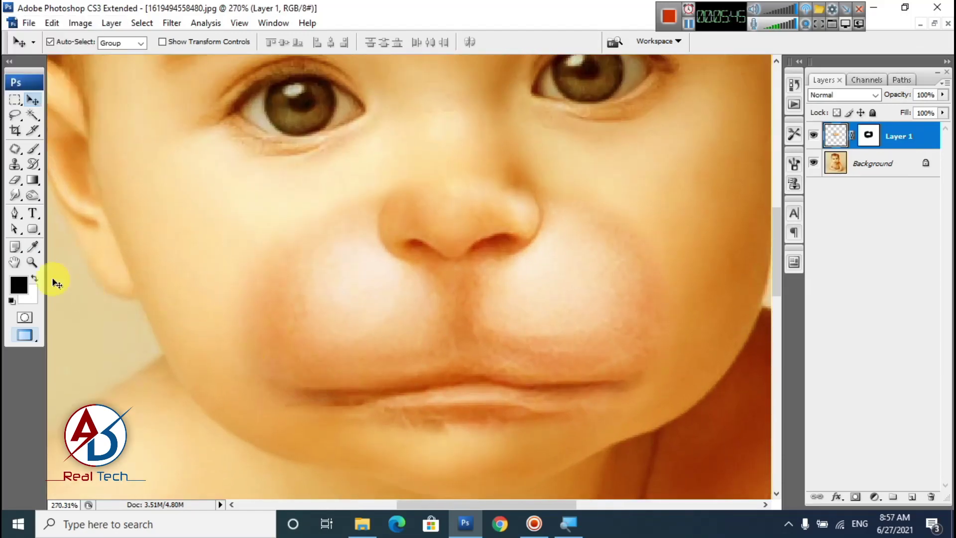
click(35, 151)
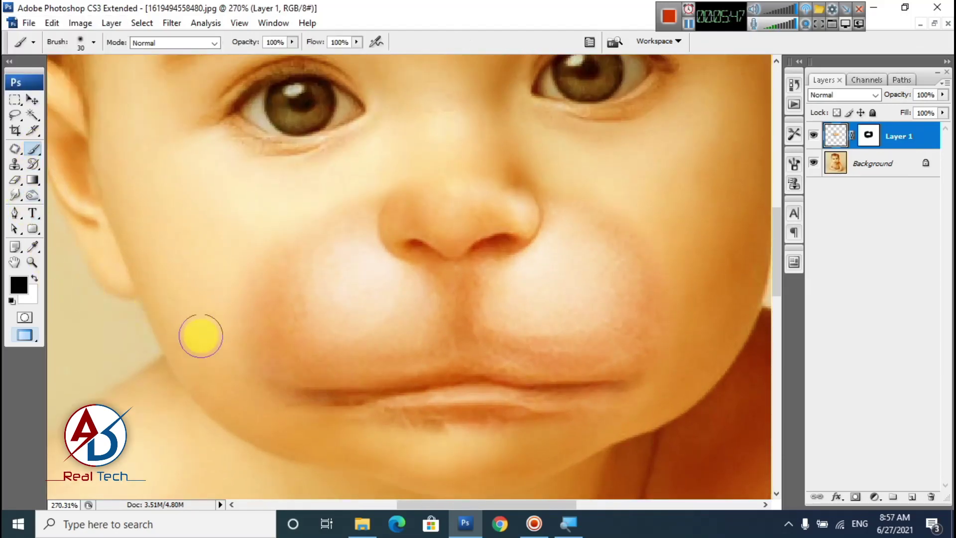
key(bracketright)
key(bracketright)
mouse_move(269, 269)
mouse_down()
mouse_move(244, 273)
mouse_move(212, 377)
mouse_up()
key(ctrl+z)
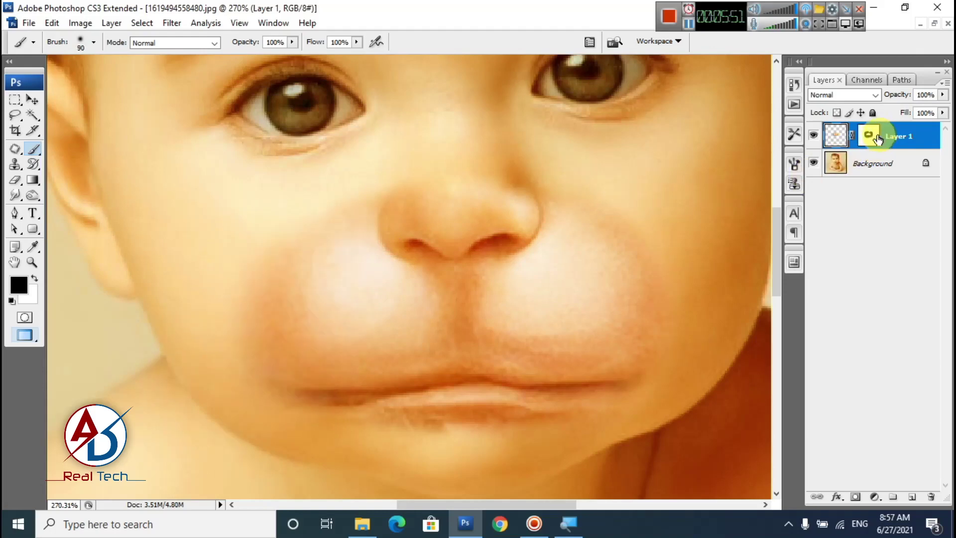
Paint black on Layer 1's mask with the size 90 brush to soften the muzzle patch's outer cheek edge
click(876, 137)
mouse_move(207, 273)
mouse_down()
mouse_move(184, 410)
mouse_move(186, 297)
mouse_move(217, 255)
mouse_move(173, 394)
mouse_move(272, 226)
mouse_move(230, 295)
mouse_move(261, 229)
mouse_move(251, 256)
mouse_move(290, 235)
mouse_move(344, 269)
mouse_move(176, 246)
mouse_move(257, 301)
mouse_up()
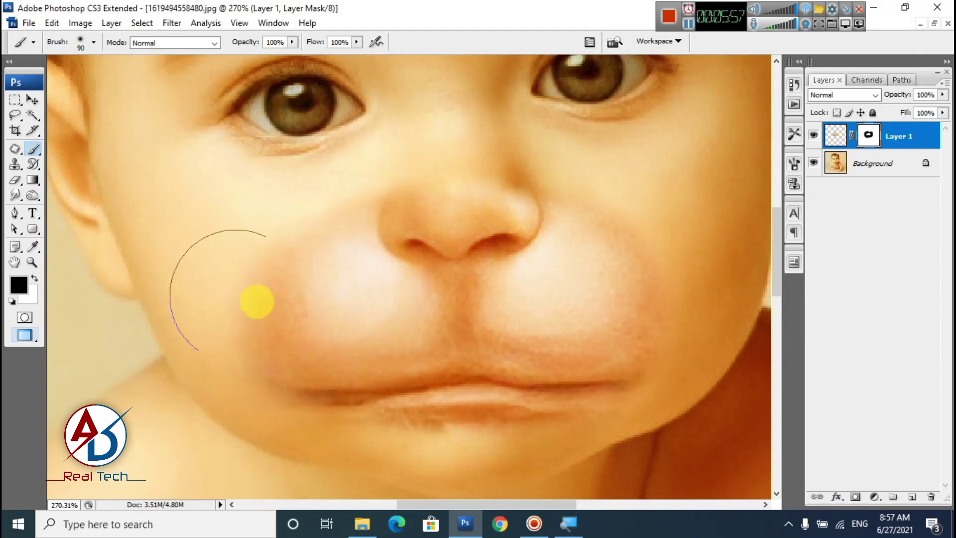
drag(316, 304, 267, 277)
scroll(267, 277, down, 5)
scroll(273, 358, up, 1)
drag(497, 386, 460, 373)
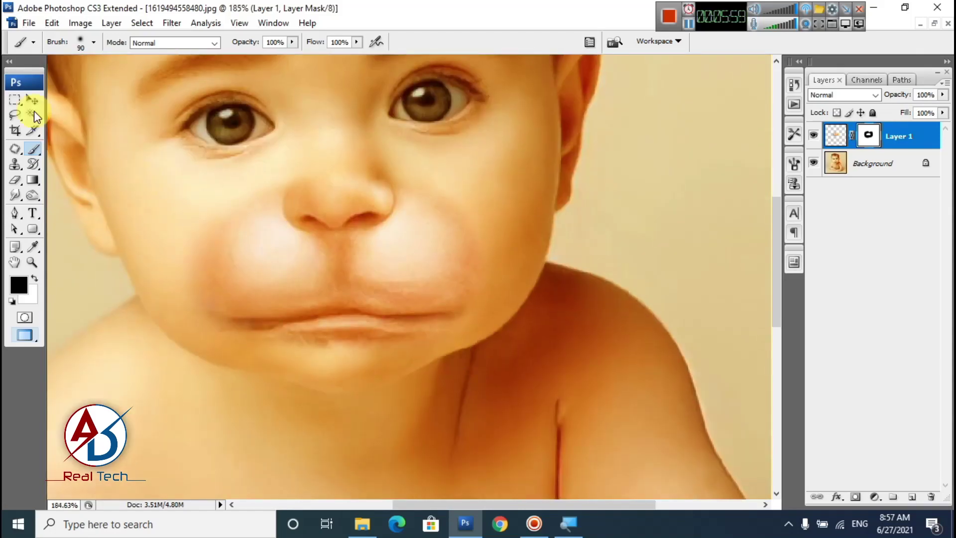
Apply Color Balance to Layer 1's muzzle image with midtone color levels of +47, -23 and -16
click(34, 103)
scroll(379, 334, down, 5)
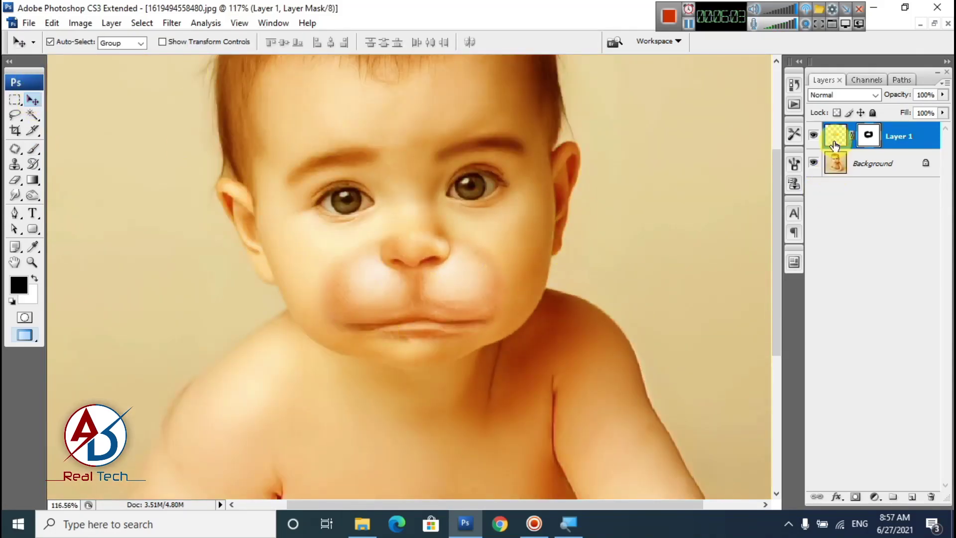
click(68, 22)
mouse_move(124, 62)
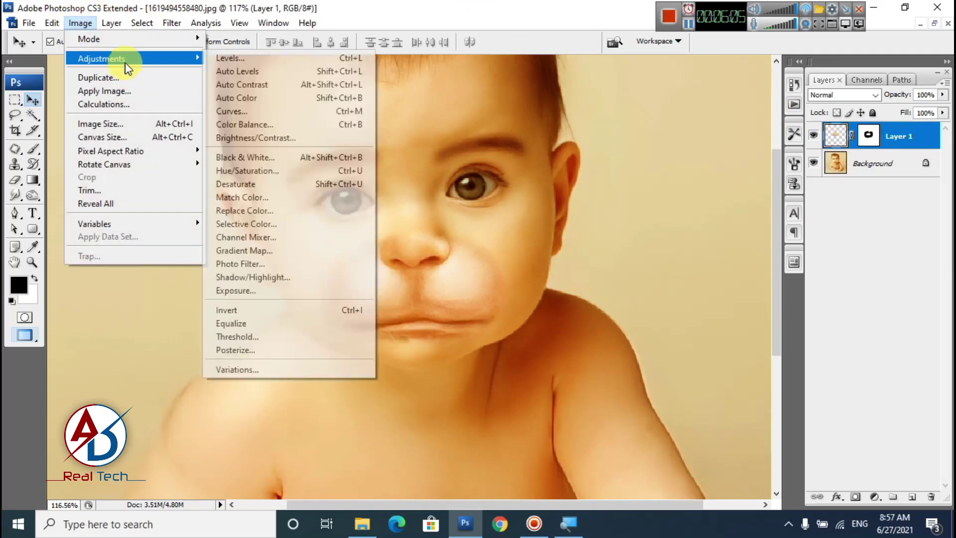
click(265, 124)
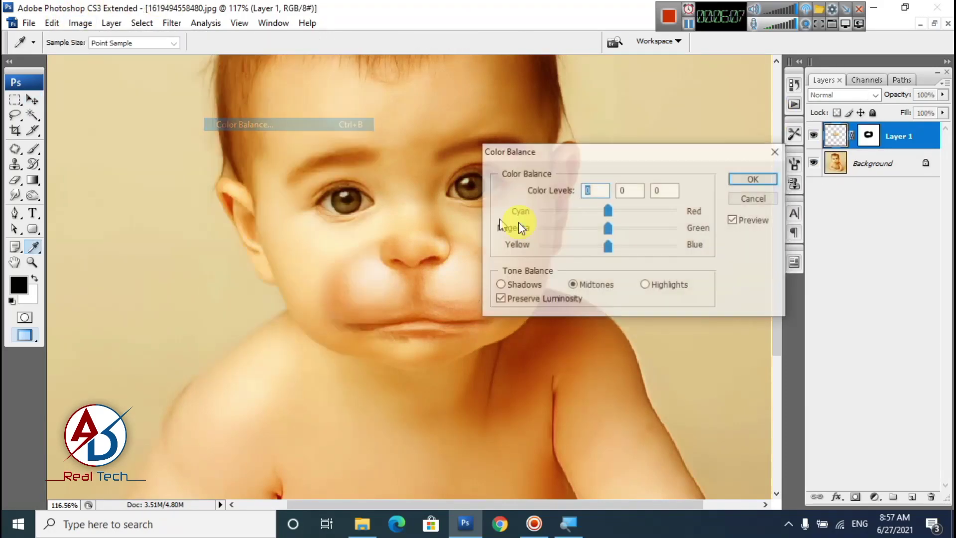
drag(609, 214, 641, 211)
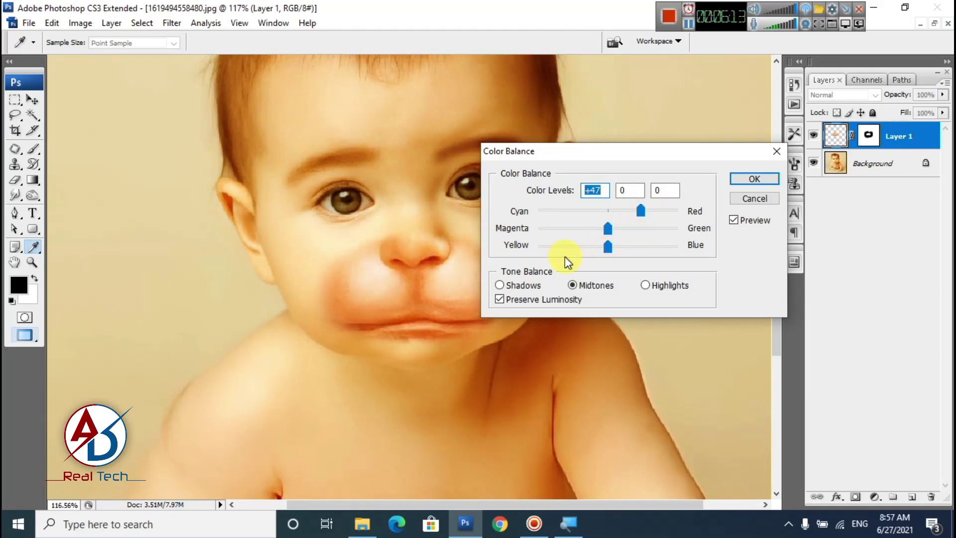
drag(607, 252, 647, 234)
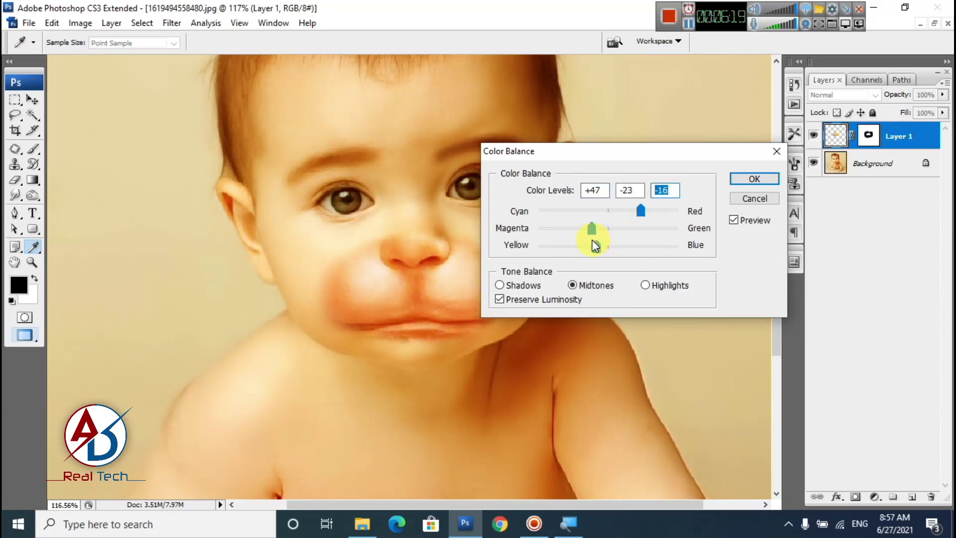
click(746, 179)
key(v)
scroll(451, 246, down, 5)
scroll(446, 330, up, 4)
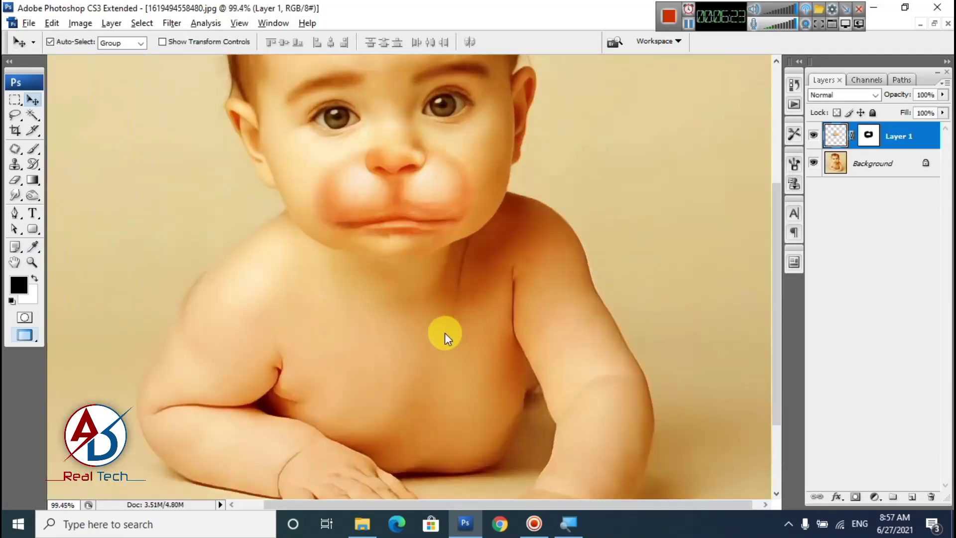
scroll(441, 348, up, 3)
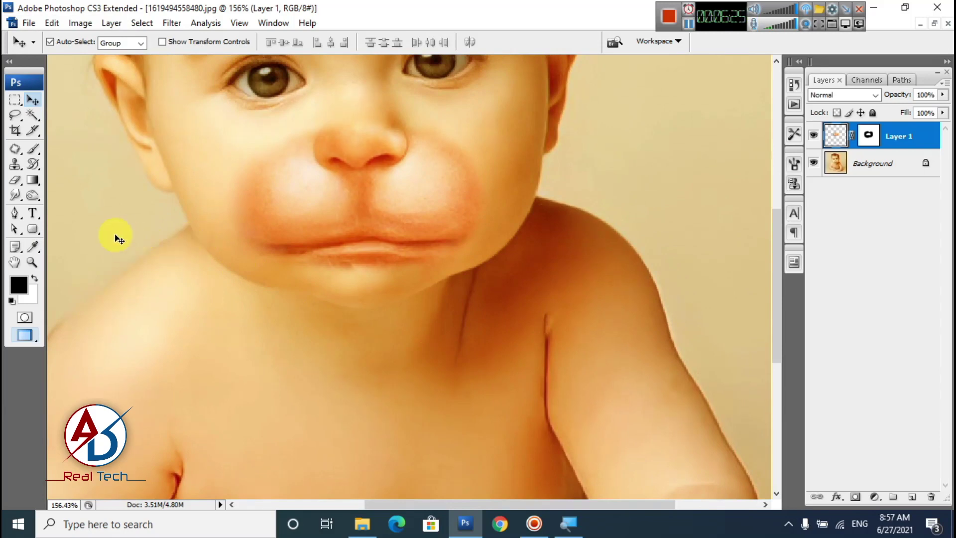
Mask away the muzzle patch's rounded outer cheeks with a size 125 black brush on Layer 1's mask
click(34, 151)
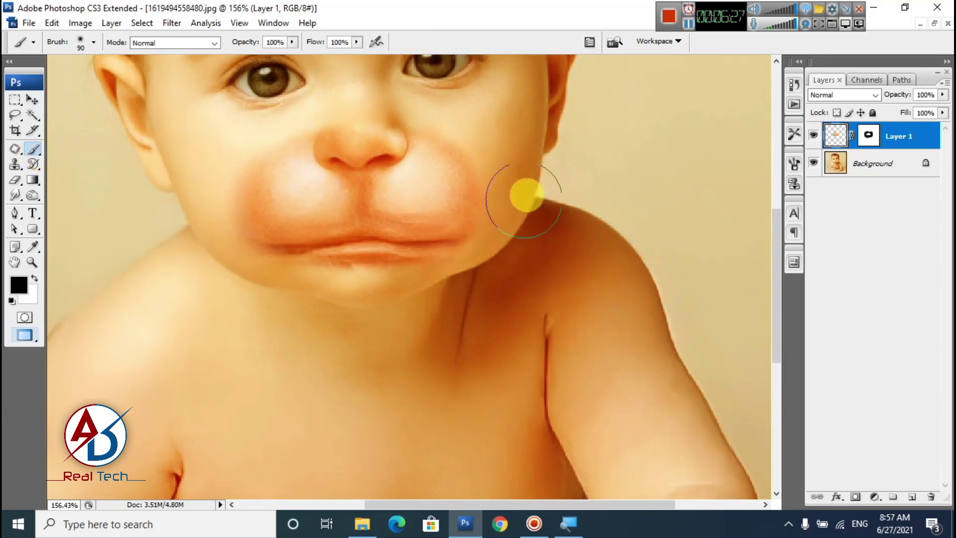
key(])
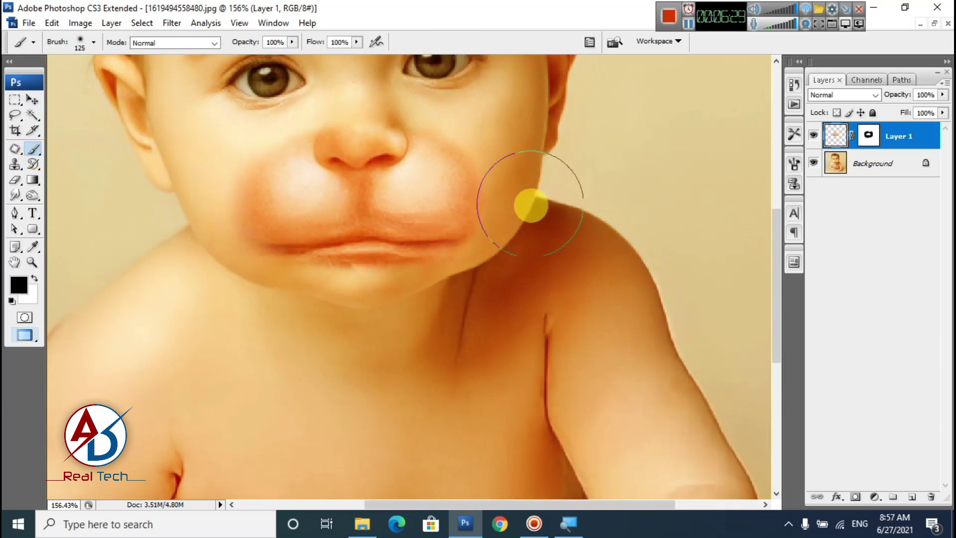
click(531, 203)
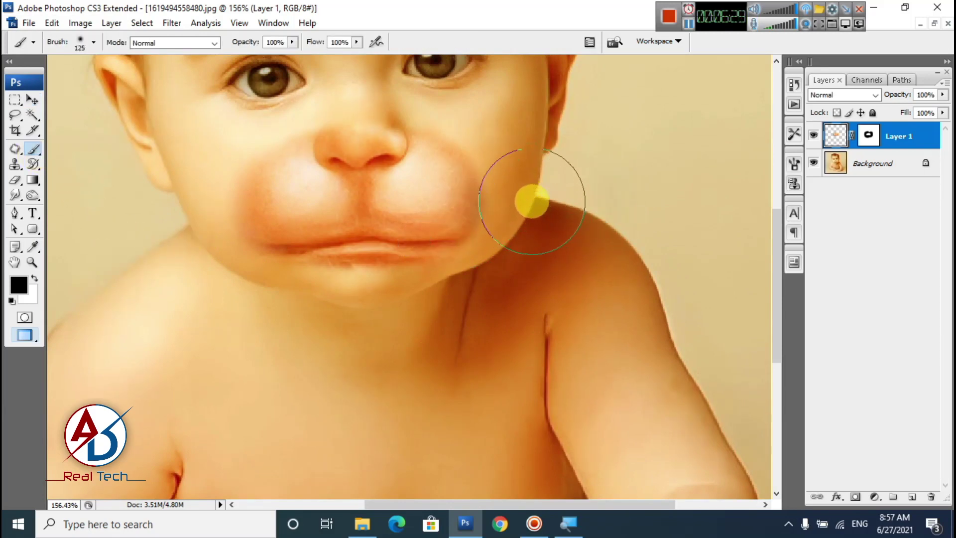
click(867, 141)
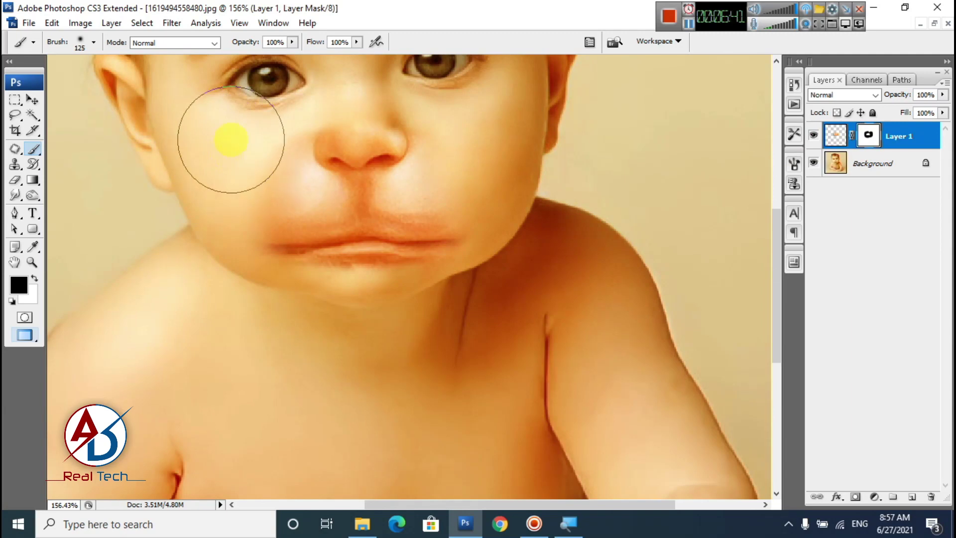
scroll(459, 243, down, 3)
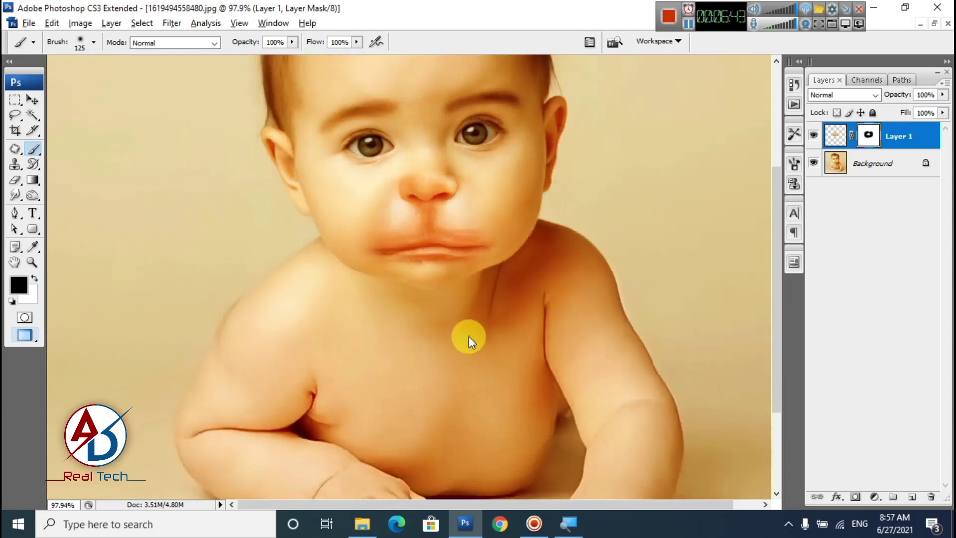
scroll(462, 273, up, 3)
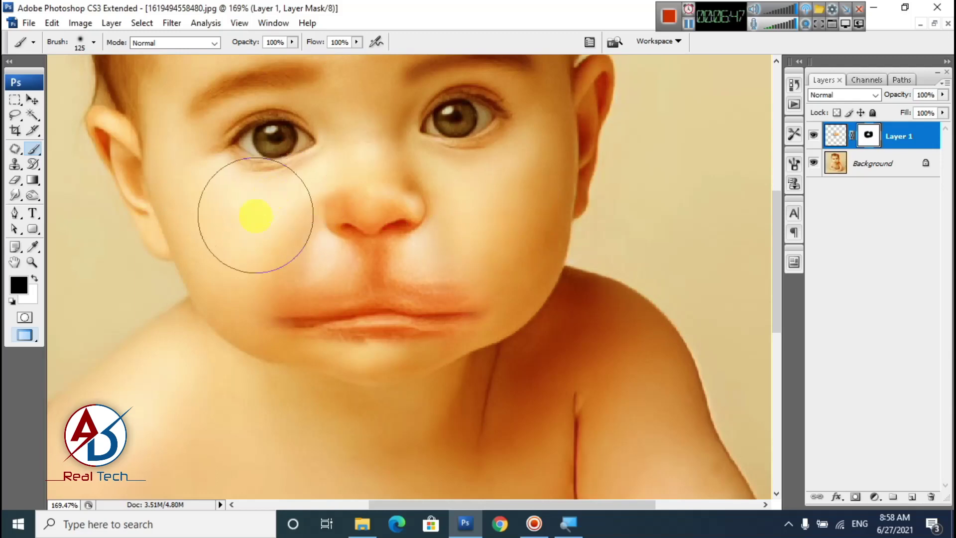
Mask the muzzle patch off the baby's nose with the size 125 brush so the original nostrils show through
mouse_move(338, 205)
mouse_down()
mouse_move(427, 184)
mouse_move(425, 211)
mouse_up()
key(ctrl+z)
drag(515, 273, 504, 287)
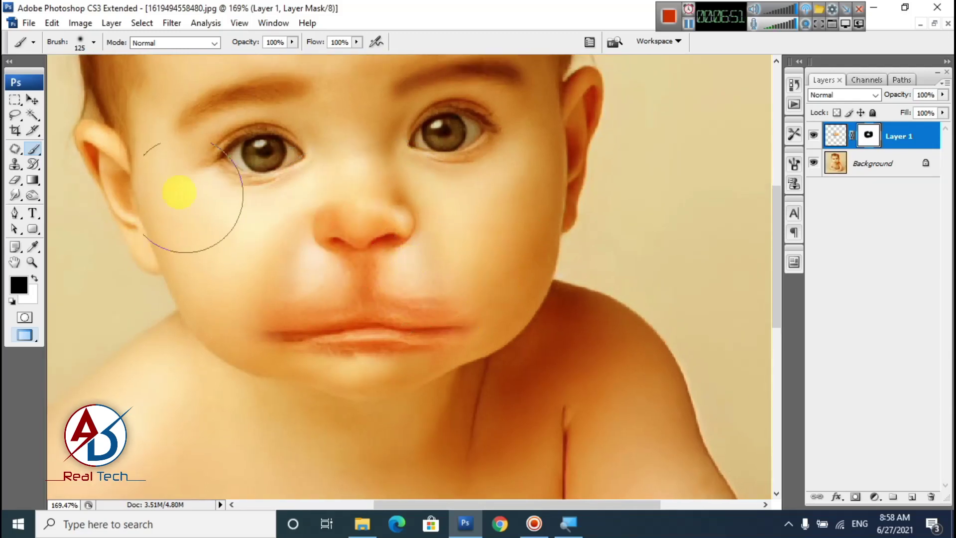
scroll(369, 262, up, 3)
mouse_move(415, 214)
mouse_down()
mouse_move(318, 186)
mouse_move(217, 201)
mouse_move(106, 179)
mouse_move(34, 95)
mouse_up()
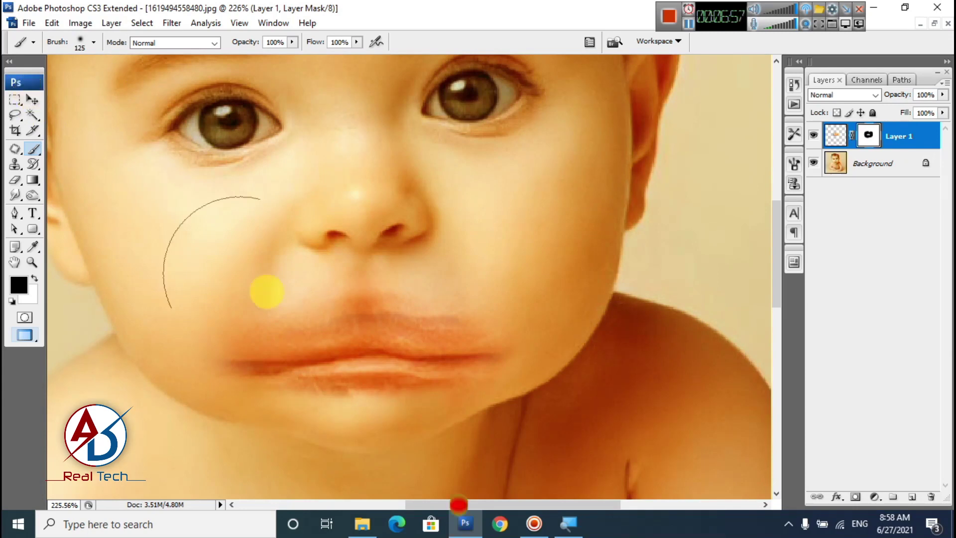
Move the masked muzzle patch up slightly so the mouth sits closer beneath the baby's nose
click(32, 98)
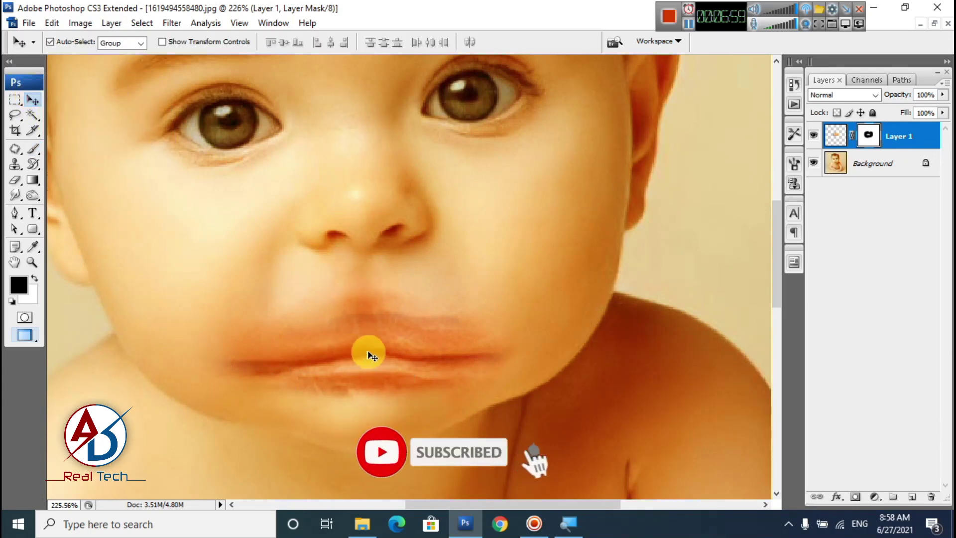
drag(367, 351, 369, 322)
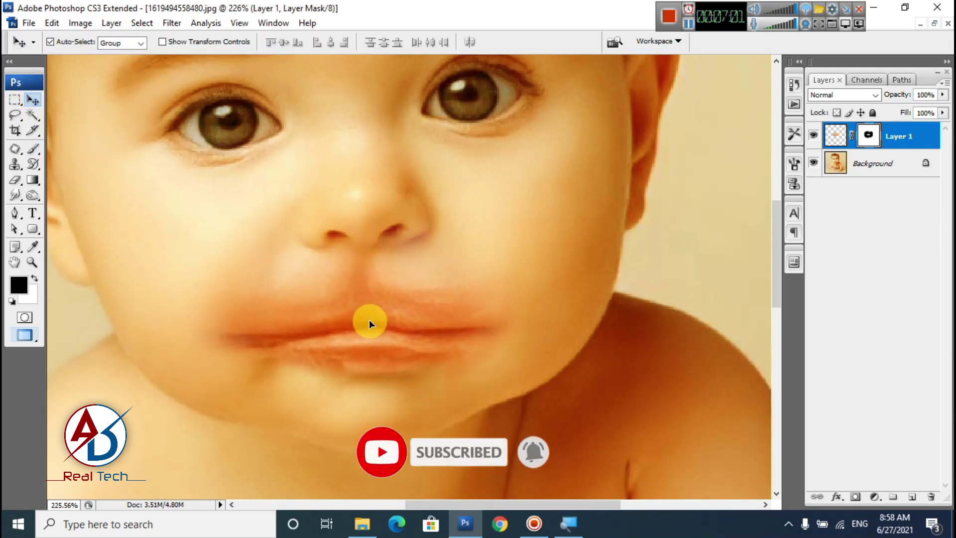
scroll(395, 348, down, 4)
scroll(411, 389, up, 7)
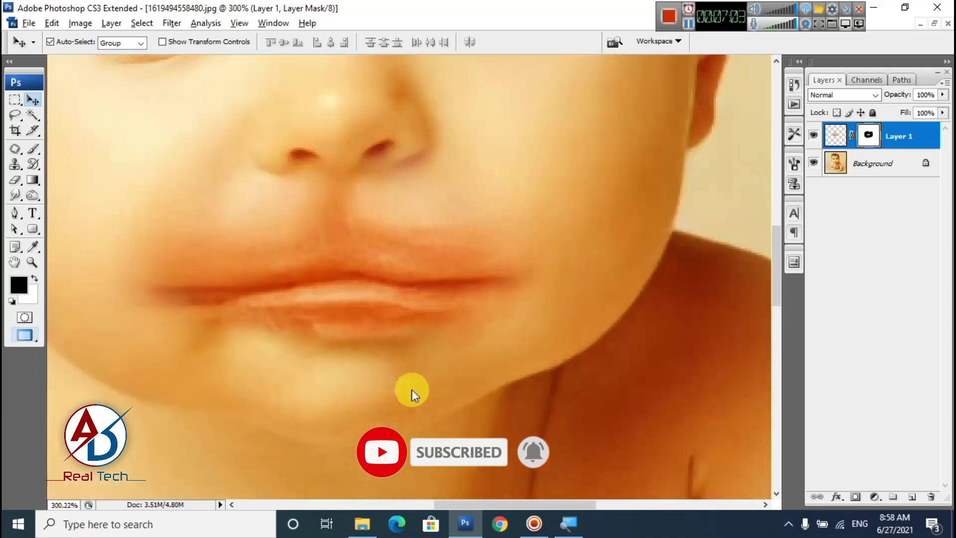
drag(411, 390, 428, 333)
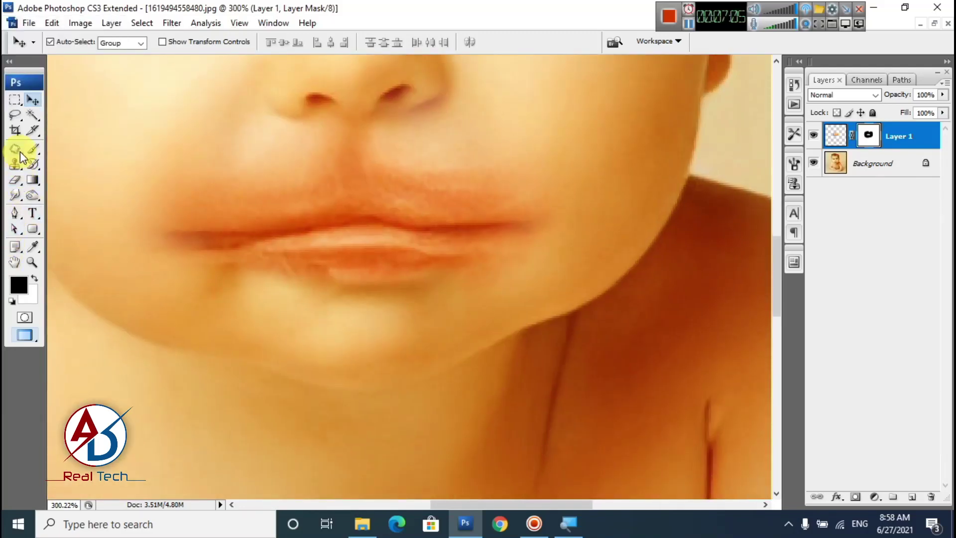
Switch to white and reveal parts of the muzzle patch around the lower lip with a size 50 brush on the mask
click(32, 149)
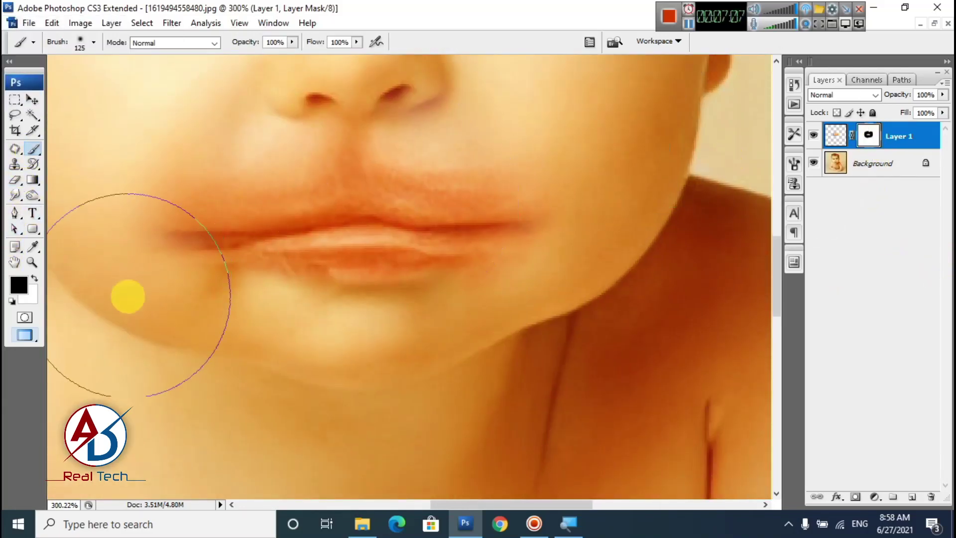
click(35, 278)
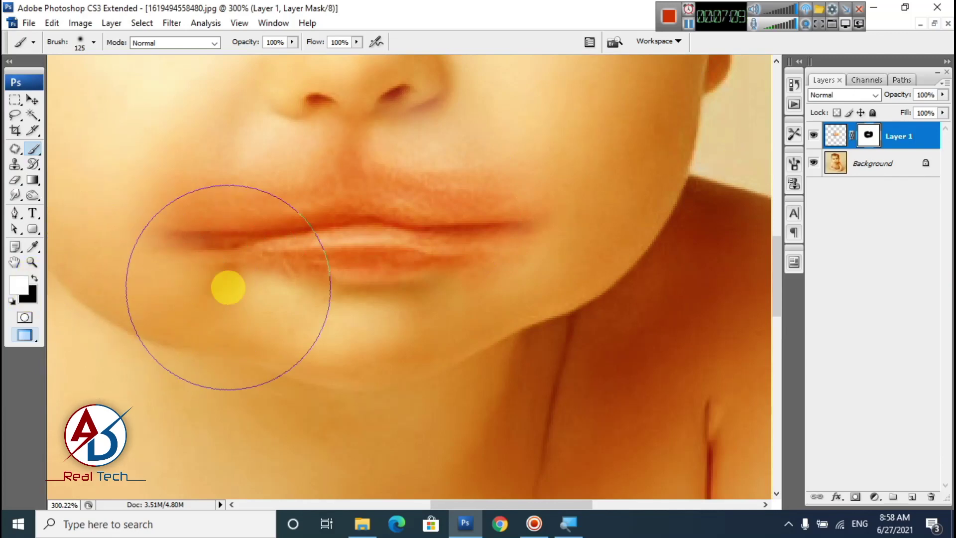
key(bracketleft)
key(bracketleft)
key(bracketleft)
key(bracketleft)
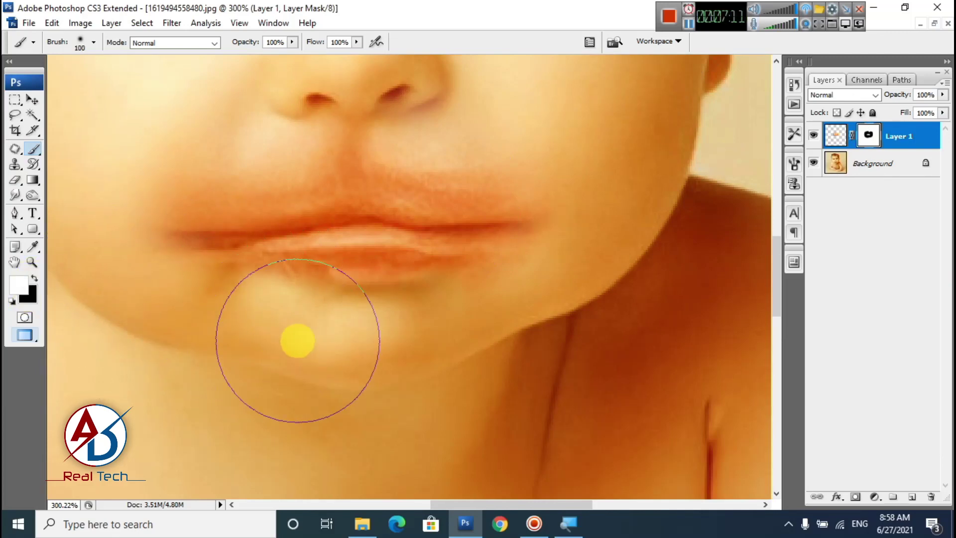
key(bracketleft)
key(bracketleft)
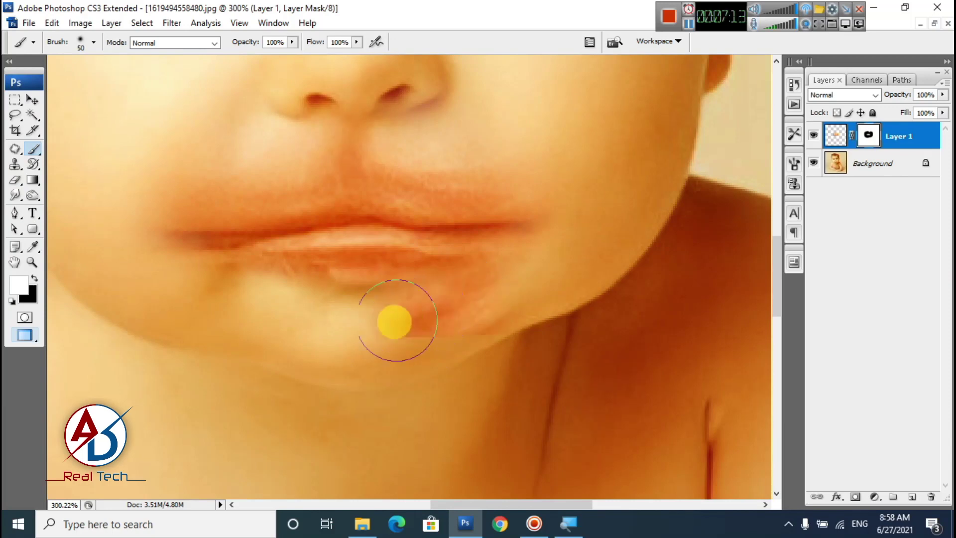
mouse_move(393, 320)
mouse_down()
mouse_move(312, 322)
mouse_move(377, 354)
mouse_move(461, 280)
mouse_move(293, 284)
mouse_move(199, 272)
mouse_move(175, 248)
mouse_move(167, 205)
mouse_move(206, 174)
mouse_move(293, 150)
mouse_move(381, 144)
mouse_move(443, 144)
mouse_move(524, 205)
mouse_up()
Undo the recent mask strokes and the patch move to restore the full muzzle with its rounded cheeks
alt+scroll(427, 284, down, 3)
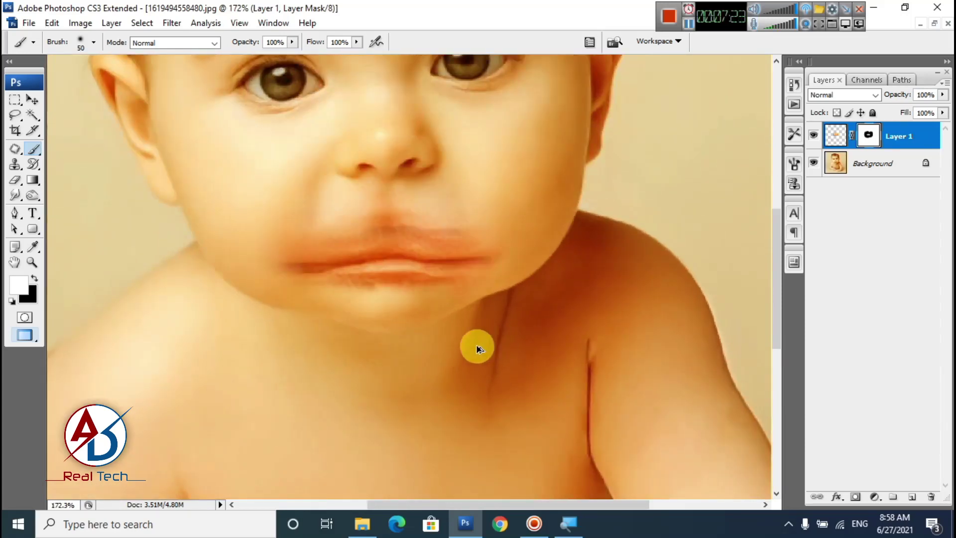
alt+scroll(412, 336, up, 1)
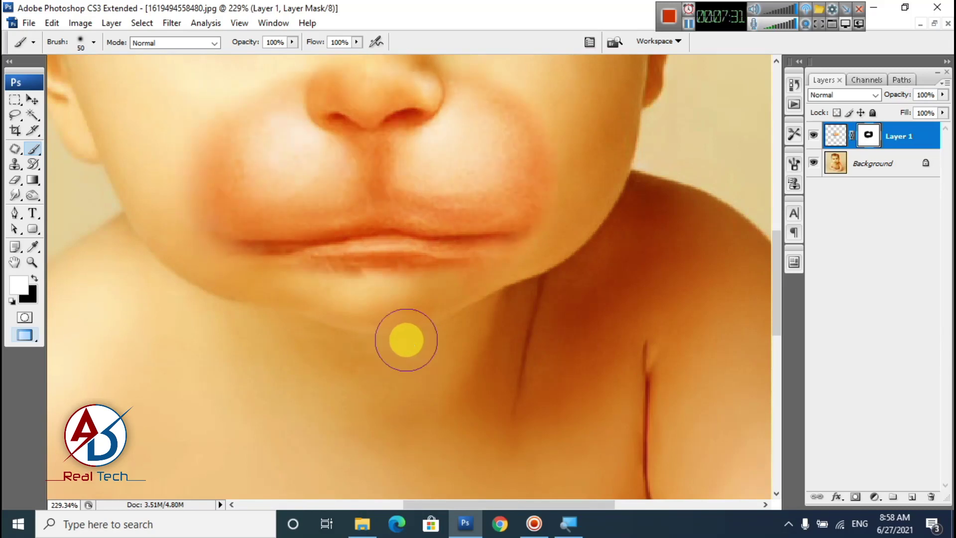
alt+scroll(408, 339, down, 3)
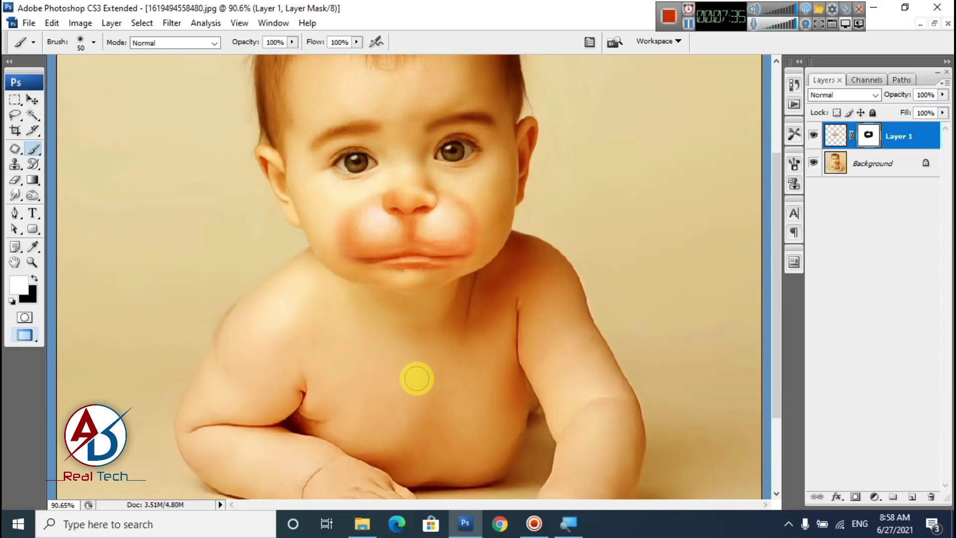
key(v)
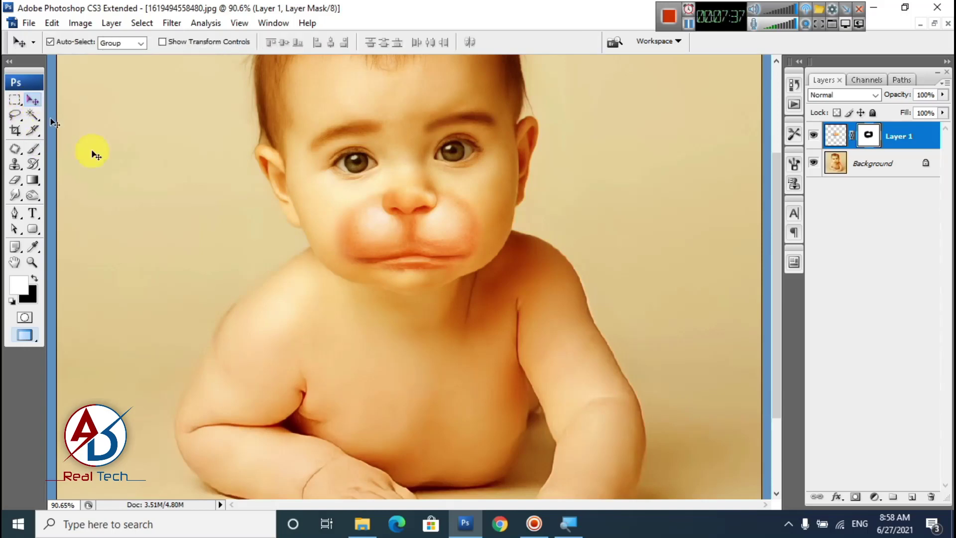
scroll(466, 344, down, 2)
alt+scroll(466, 344, up, 2)
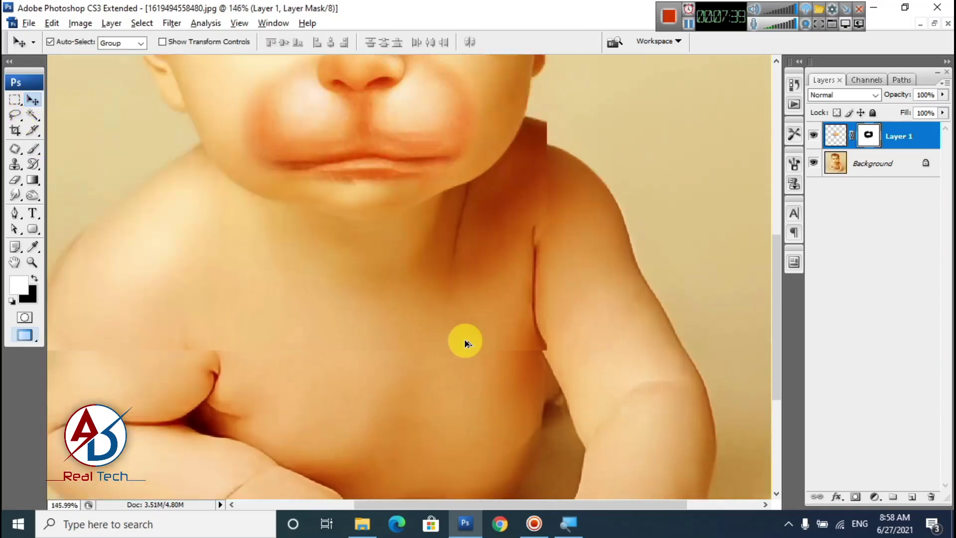
drag(463, 342, 483, 354)
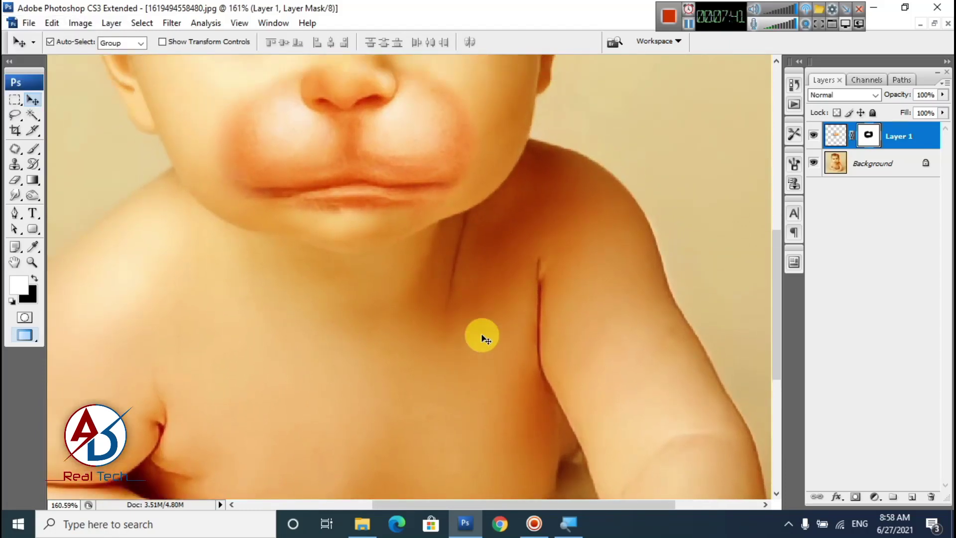
drag(512, 311, 499, 359)
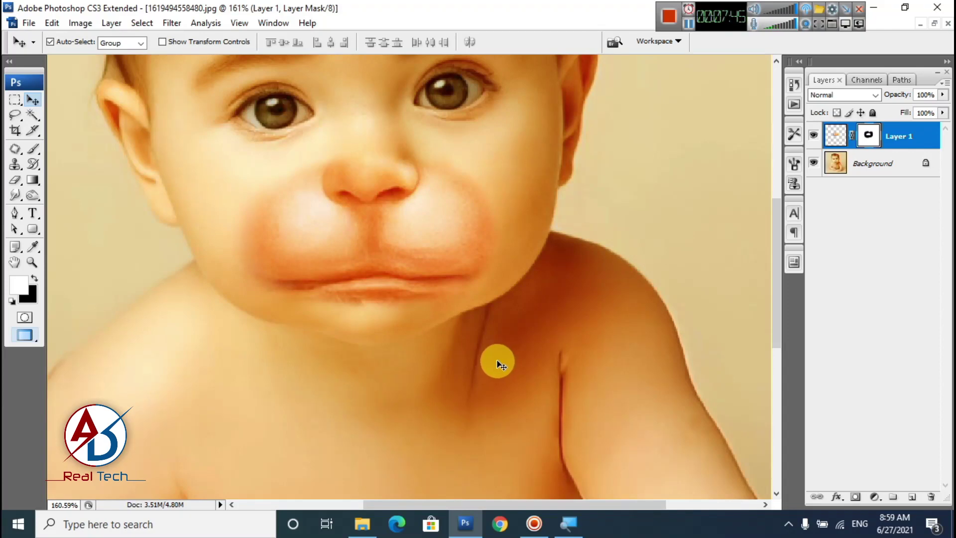
scroll(479, 389, up, 1)
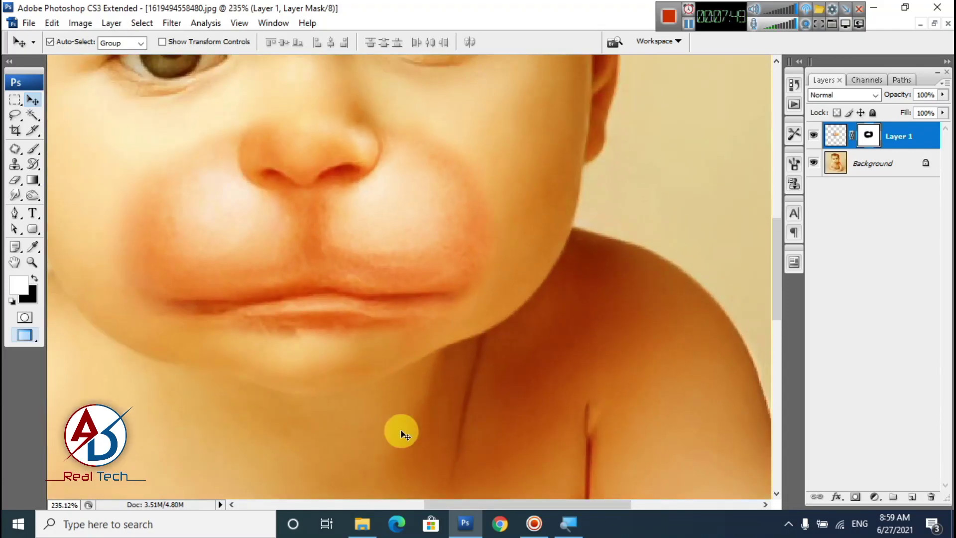
Try masking the muzzle patch's outer cheek with the size 50 black brush, and undo the strokes
click(36, 151)
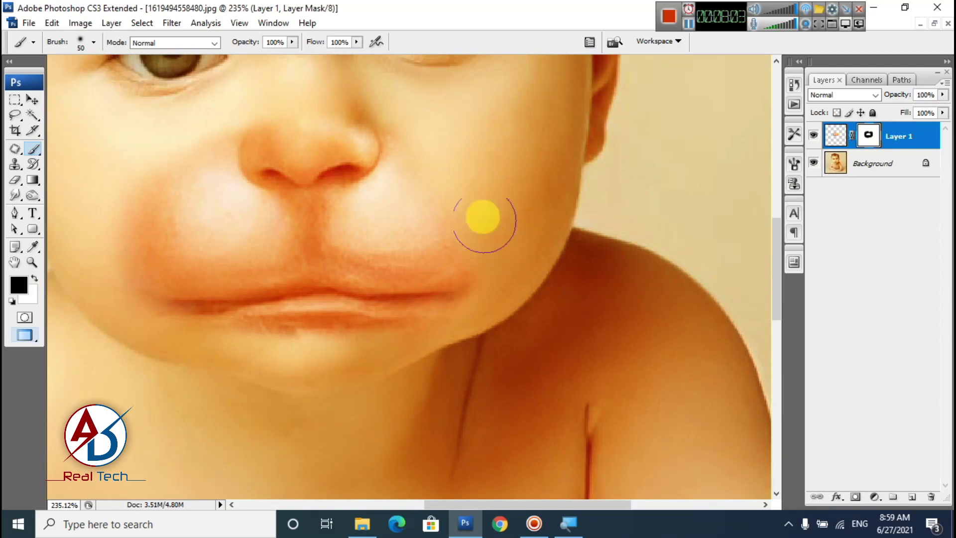
mouse_move(483, 216)
mouse_down()
mouse_move(491, 276)
mouse_move(466, 215)
mouse_move(423, 222)
mouse_up()
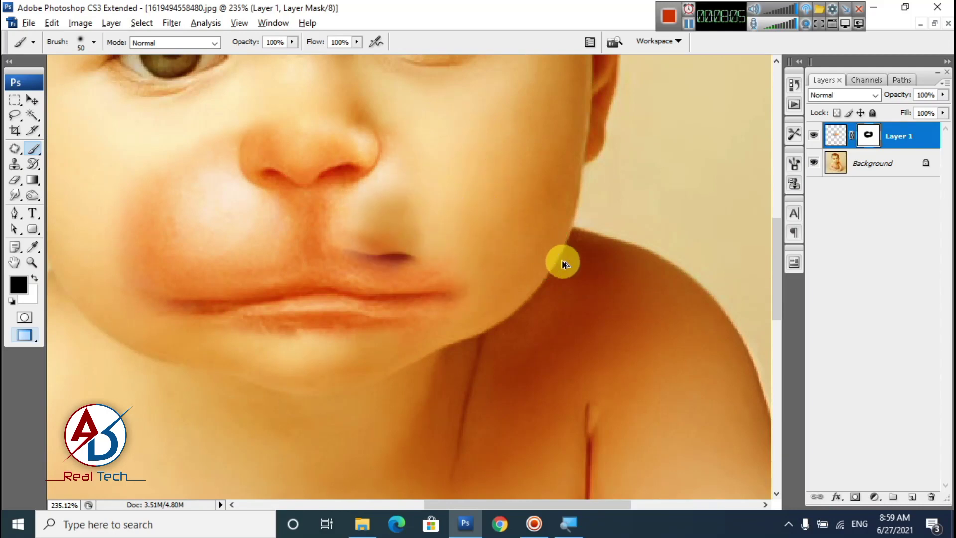
key(ctrl+z)
scroll(471, 284, down, 5)
scroll(471, 329, down, 2)
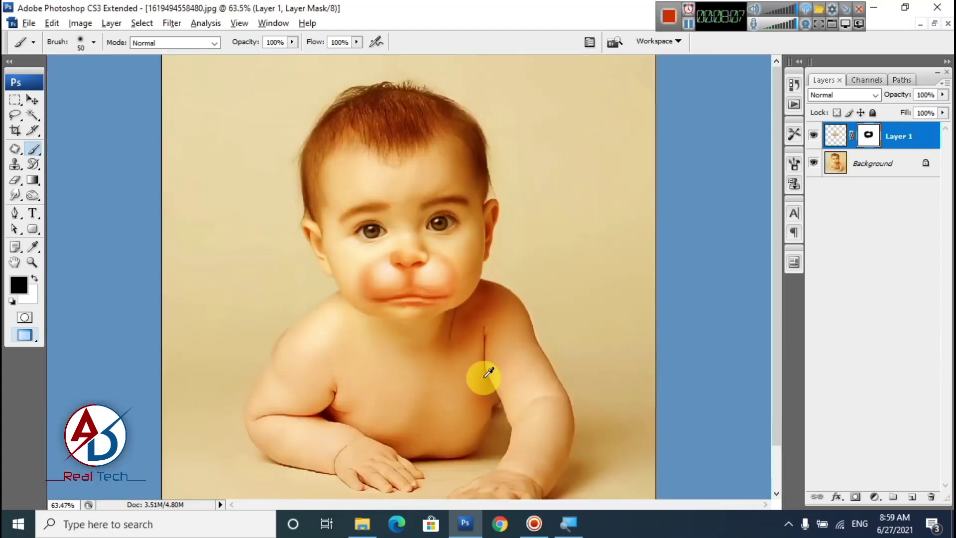
scroll(480, 378, up, 2)
scroll(556, 362, down, 2)
scroll(456, 377, up, 2)
scroll(493, 364, down, 1)
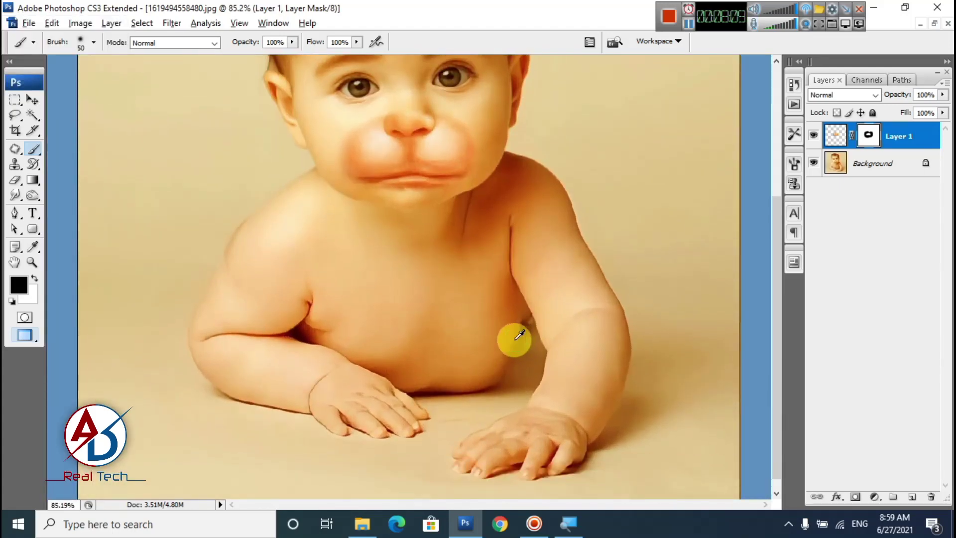
Open the gold necklace image images__3_-removebg-preview from the hanuman folder and bring it into the baby photo
scroll(510, 384, down, 3)
scroll(514, 383, up, 2)
scroll(514, 383, down, 1)
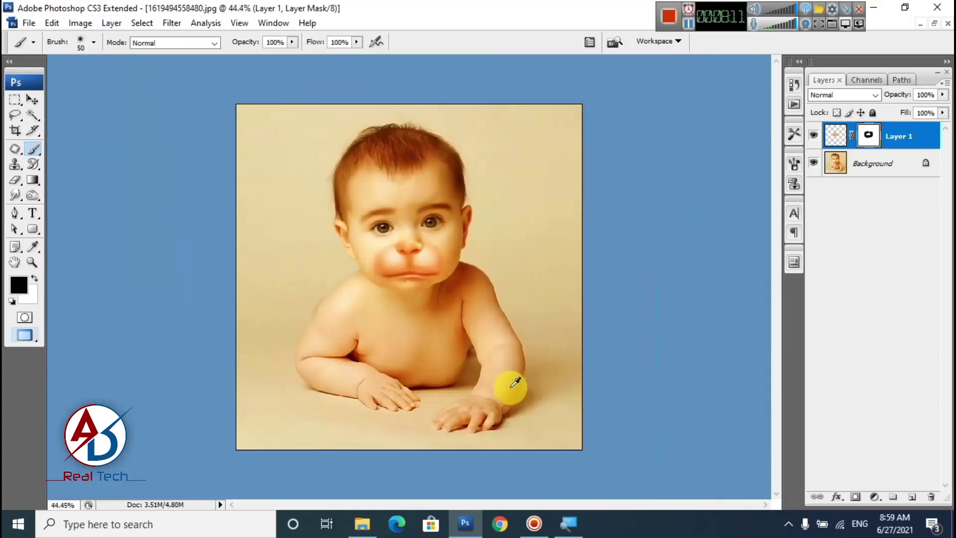
click(363, 532)
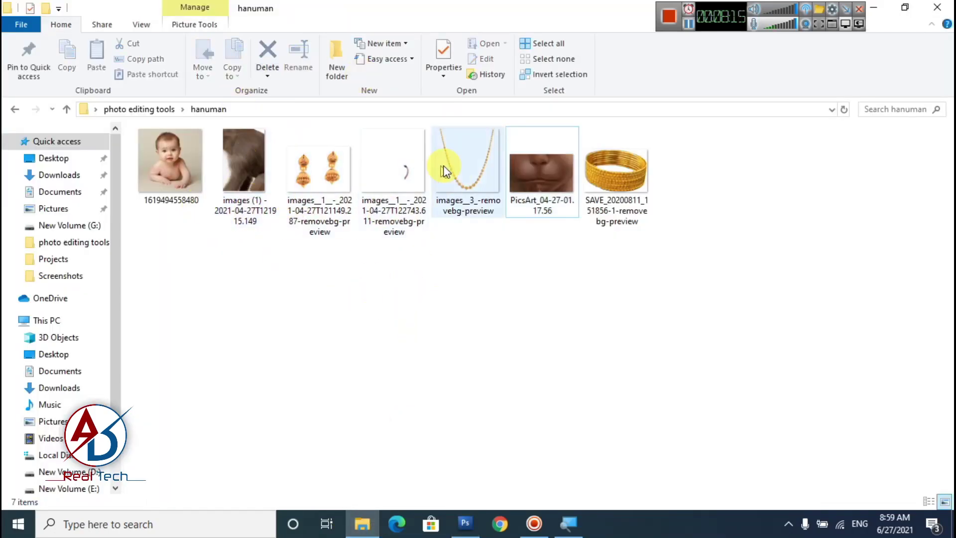
drag(443, 165, 336, 248)
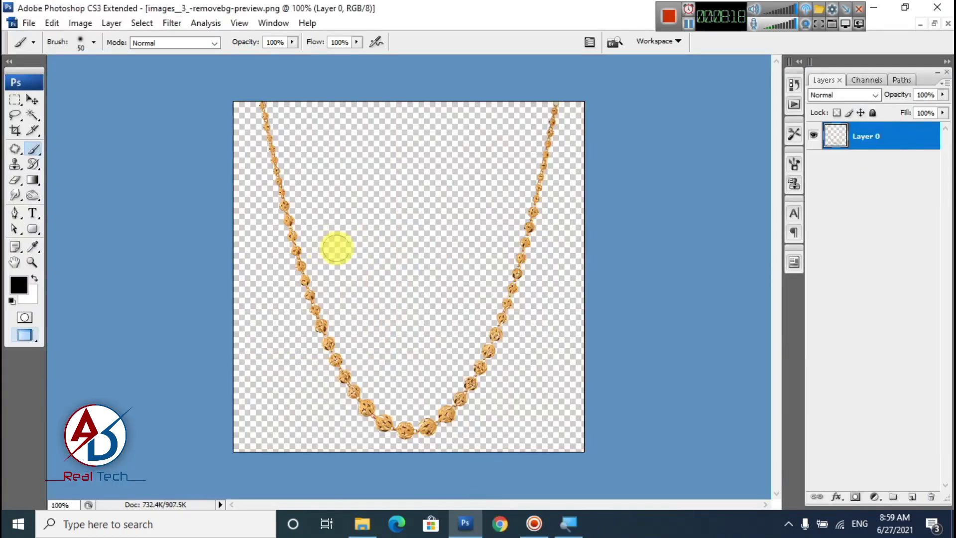
click(32, 100)
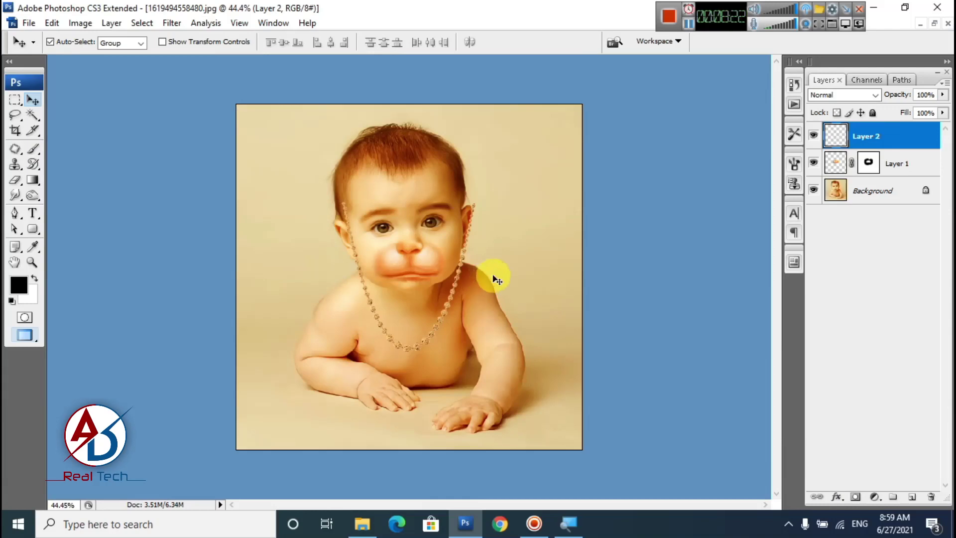
Scale the necklace down to about 70%, narrow it slightly, and hang it from the baby's jaw over the chest
scroll(493, 276, up, 3)
scroll(497, 298, down, 4)
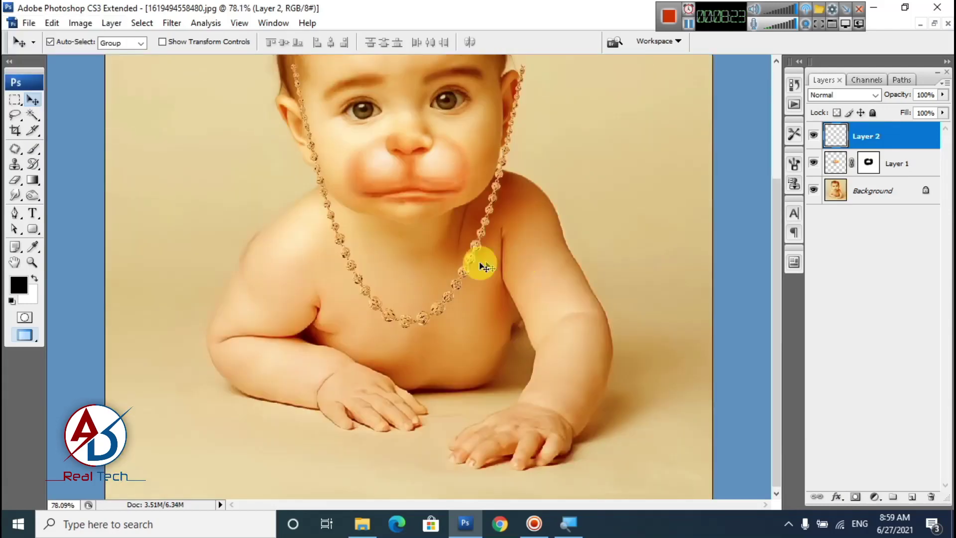
drag(464, 272, 457, 330)
key(ctrl+t)
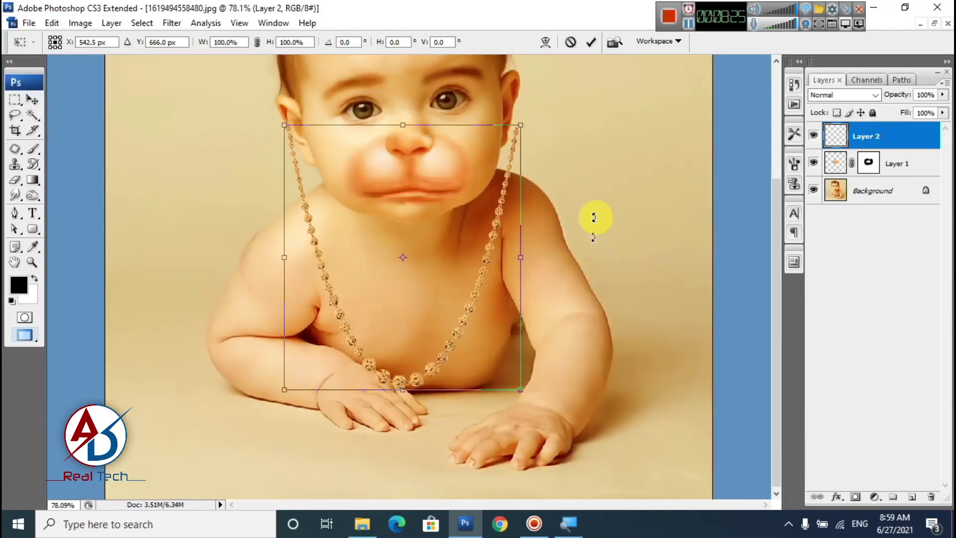
drag(521, 122, 446, 275)
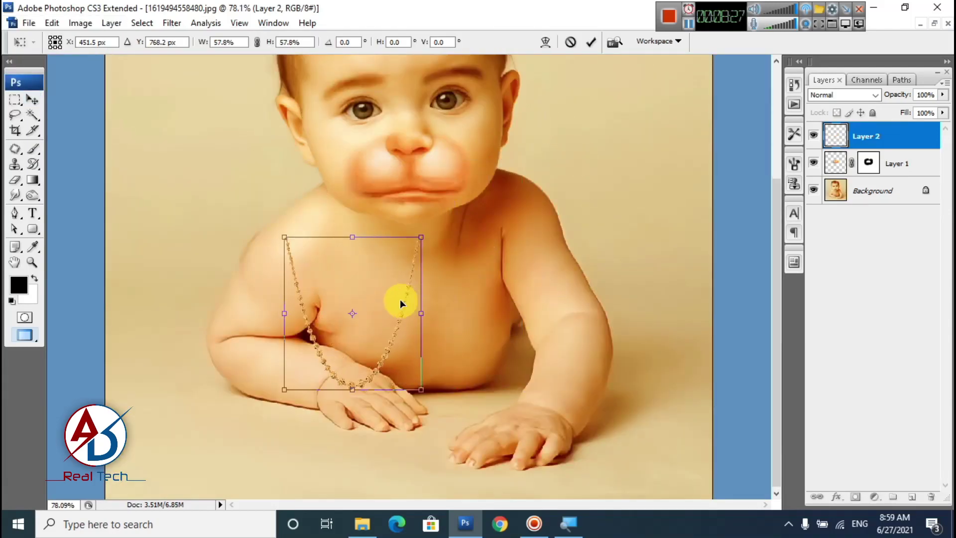
drag(399, 302, 453, 236)
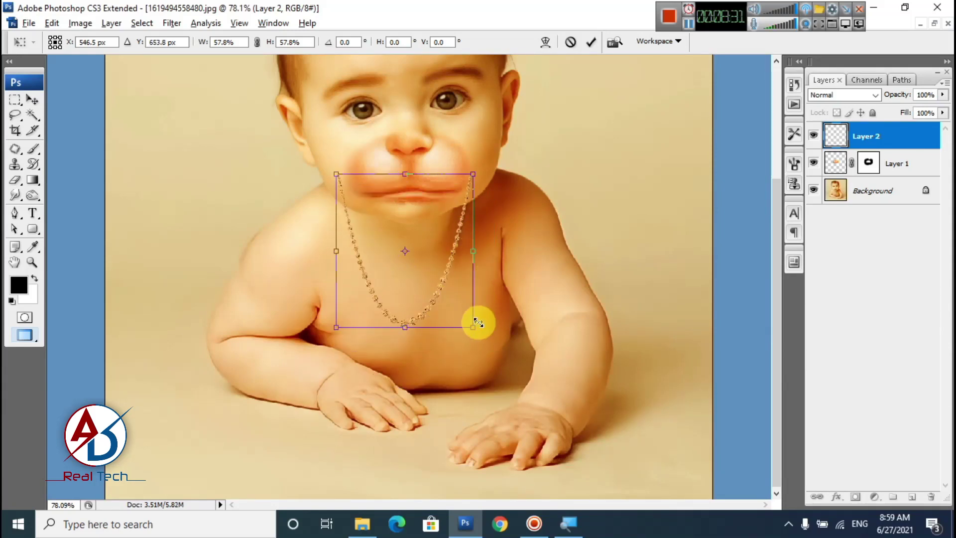
drag(475, 328, 487, 343)
drag(444, 314, 457, 320)
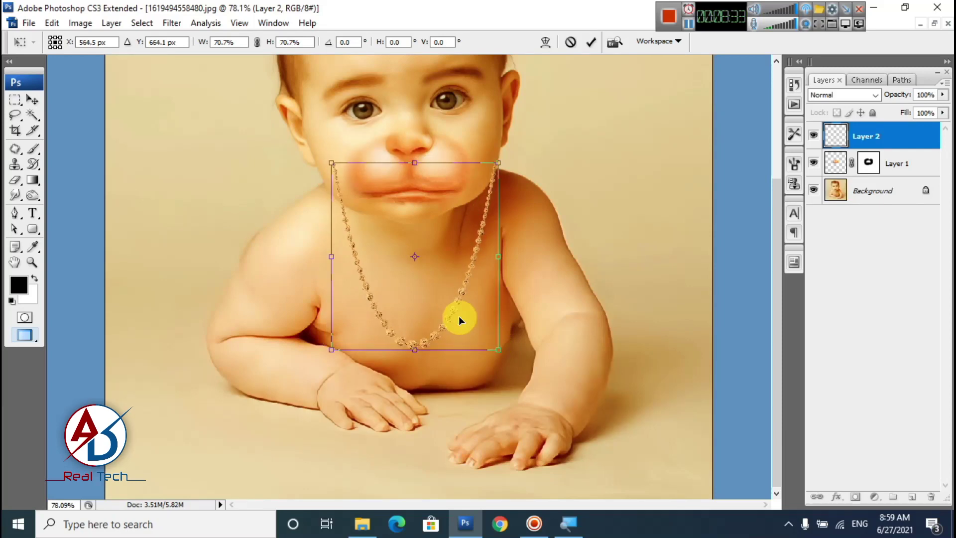
drag(500, 251, 463, 248)
key(Return)
Try a midtone Color Balance on the necklace with levels of about +2, +38 and -100
scroll(463, 250, up, 3)
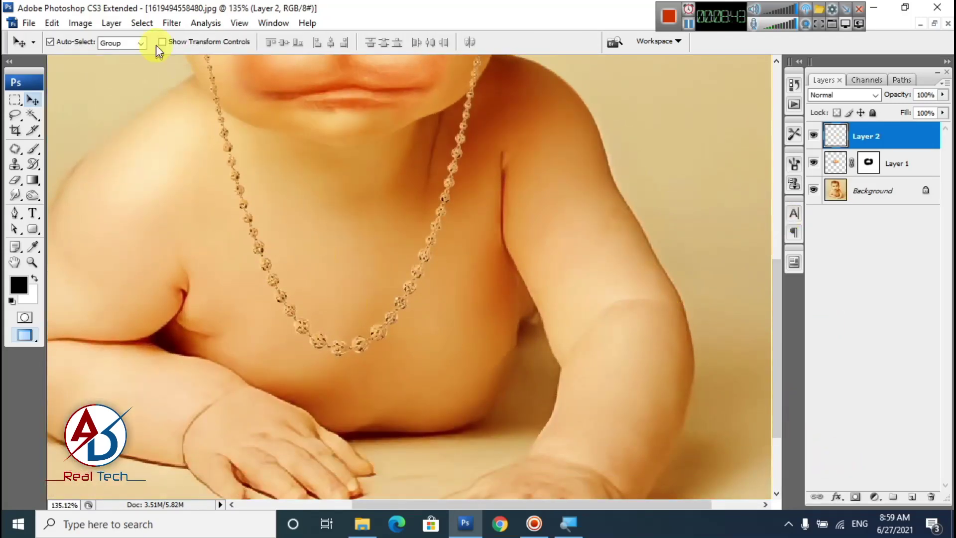
click(82, 25)
mouse_move(194, 58)
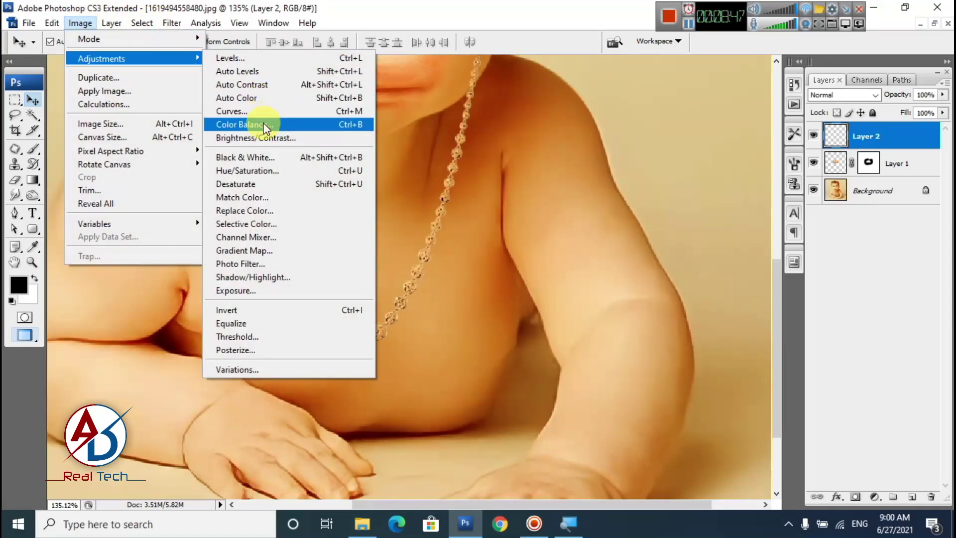
click(262, 124)
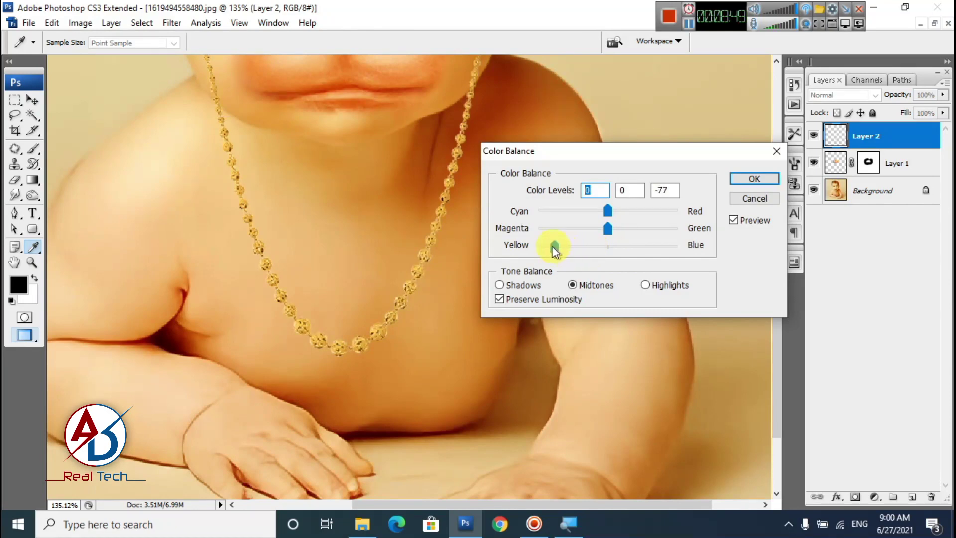
drag(607, 212, 635, 210)
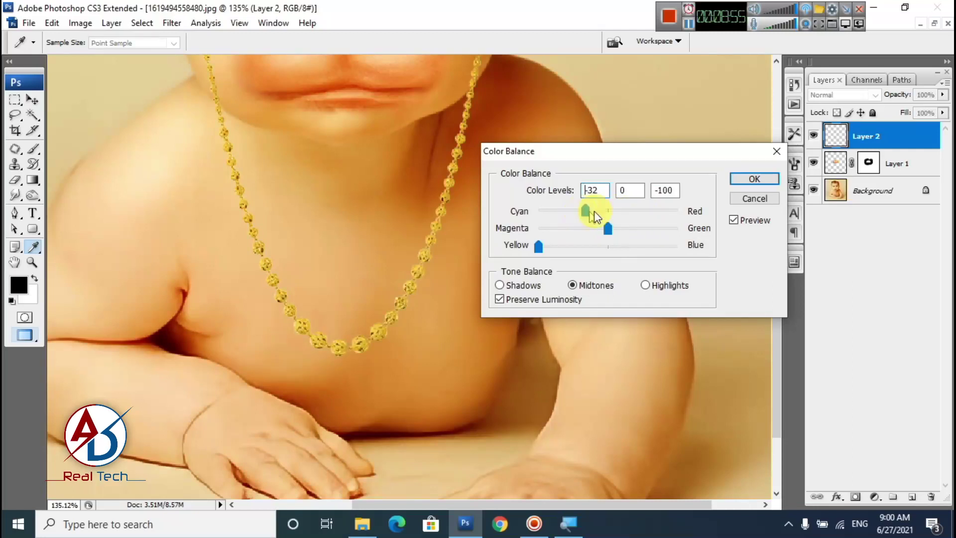
drag(609, 229, 632, 222)
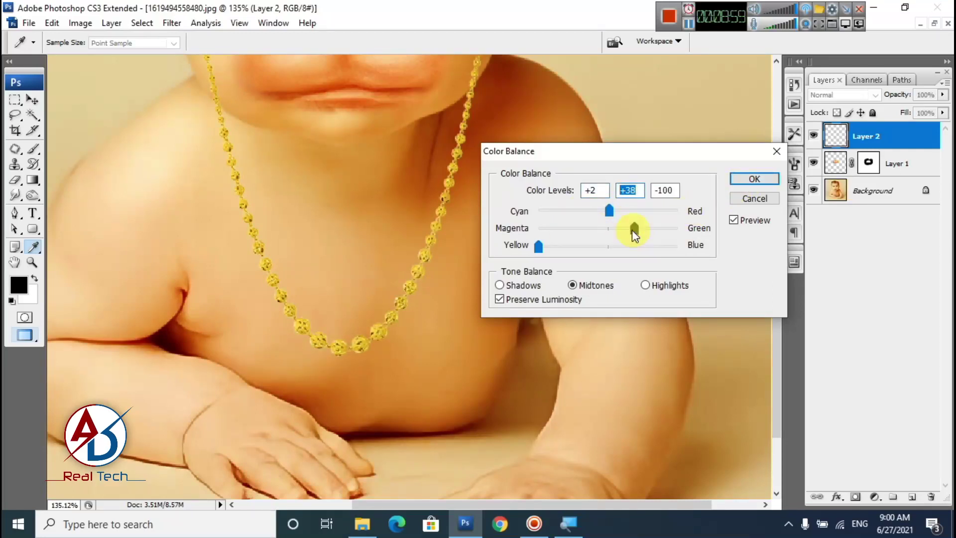
click(753, 179)
key(v)
key(ctrl+0)
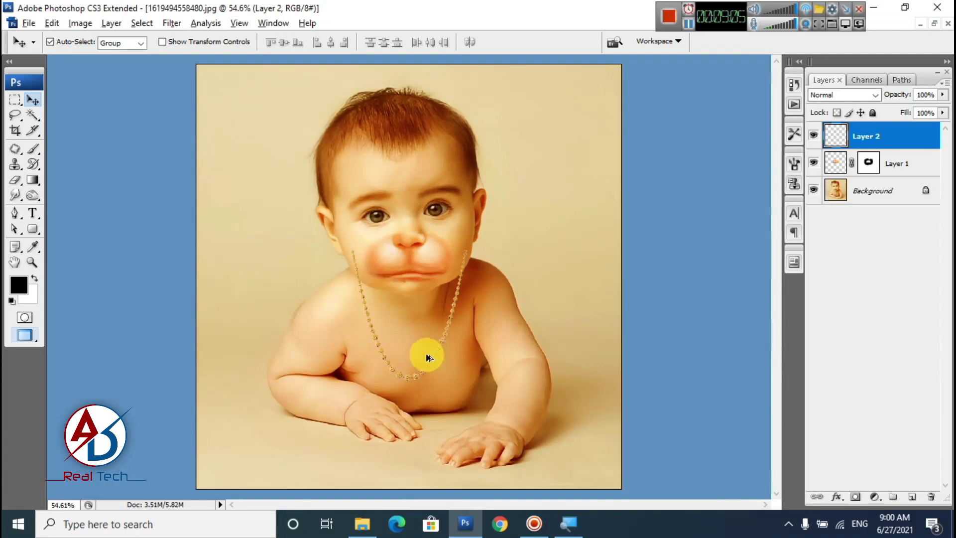
Recolour the necklace to a richer gold using Color Balance with midtone levels of about +77, 0 and -94
scroll(429, 357, up, 3)
drag(443, 343, 452, 322)
click(81, 24)
mouse_move(99, 58)
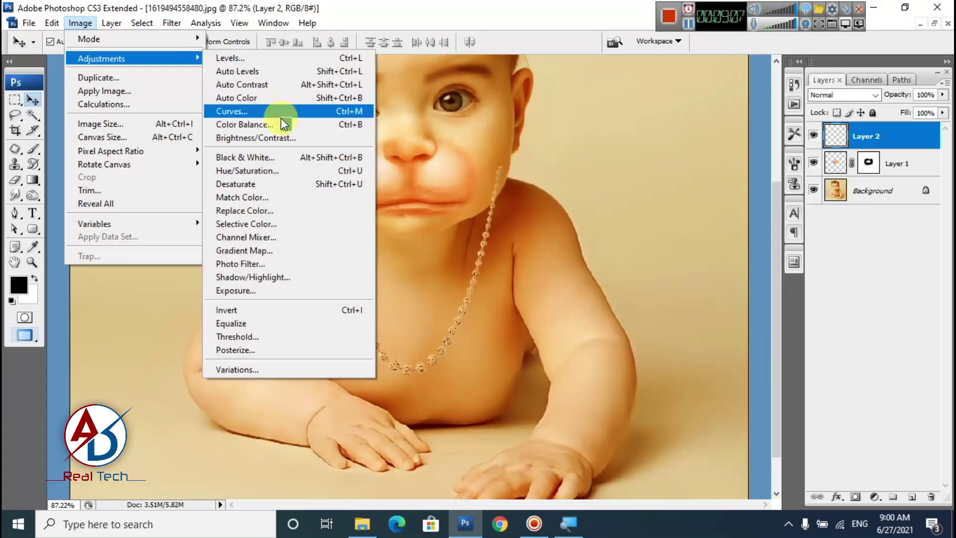
click(278, 129)
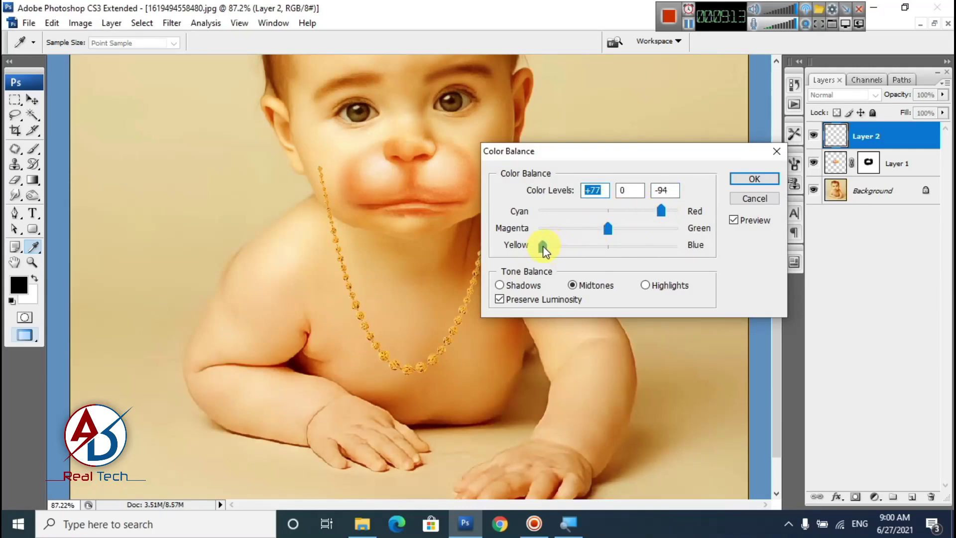
click(756, 182)
Erase both upper ends of the necklace overlapping the baby's cheeks with the size 40 eraser, so it starts beneath the jaw
scroll(358, 279, down, 5)
scroll(399, 301, up, 3)
key(alt+space)
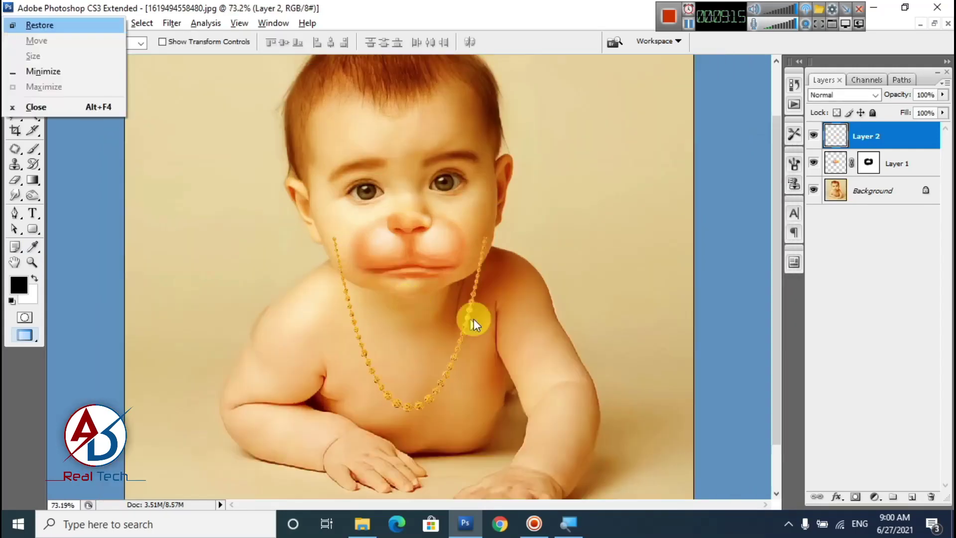
drag(474, 322, 410, 223)
scroll(404, 280, up, 6)
drag(468, 293, 409, 292)
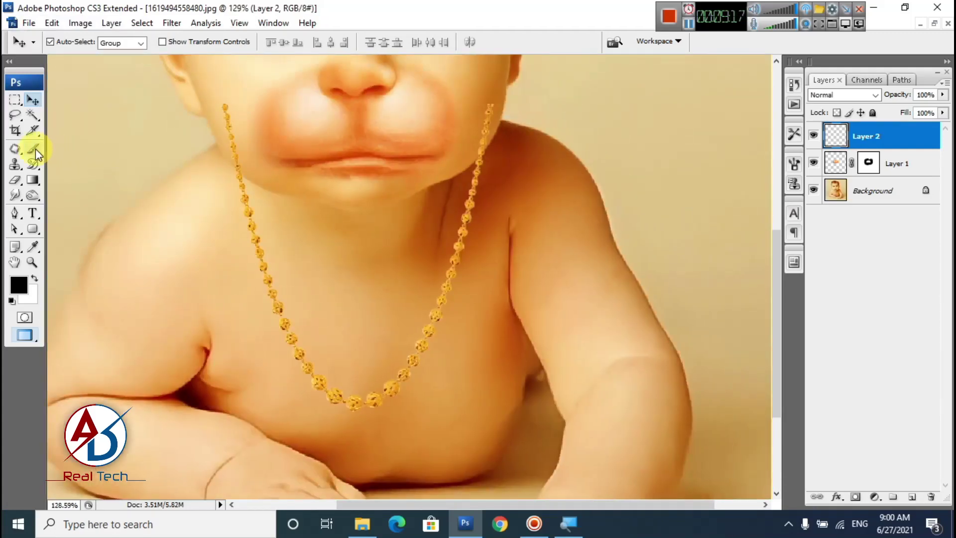
click(15, 180)
scroll(239, 219, up, 5)
drag(277, 237, 285, 302)
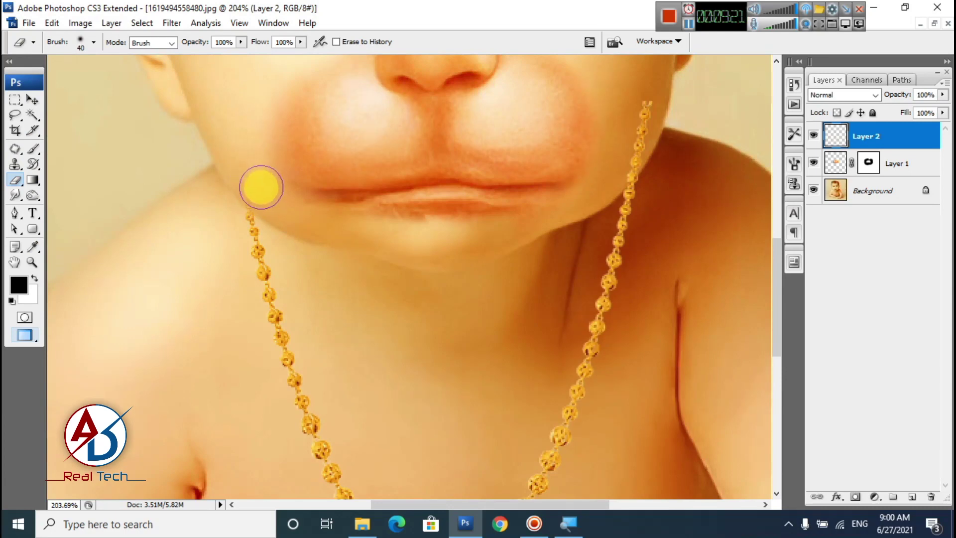
drag(382, 225, 337, 249)
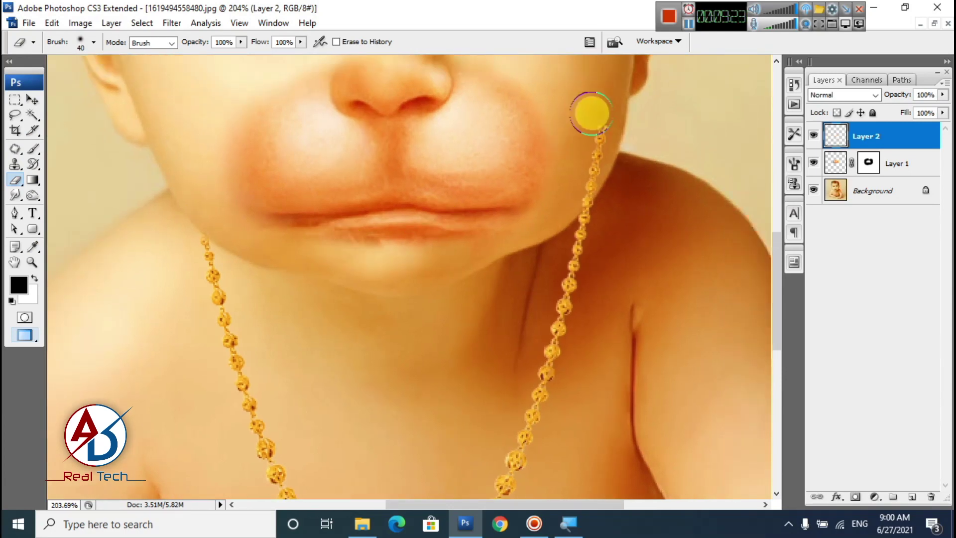
drag(601, 112, 578, 176)
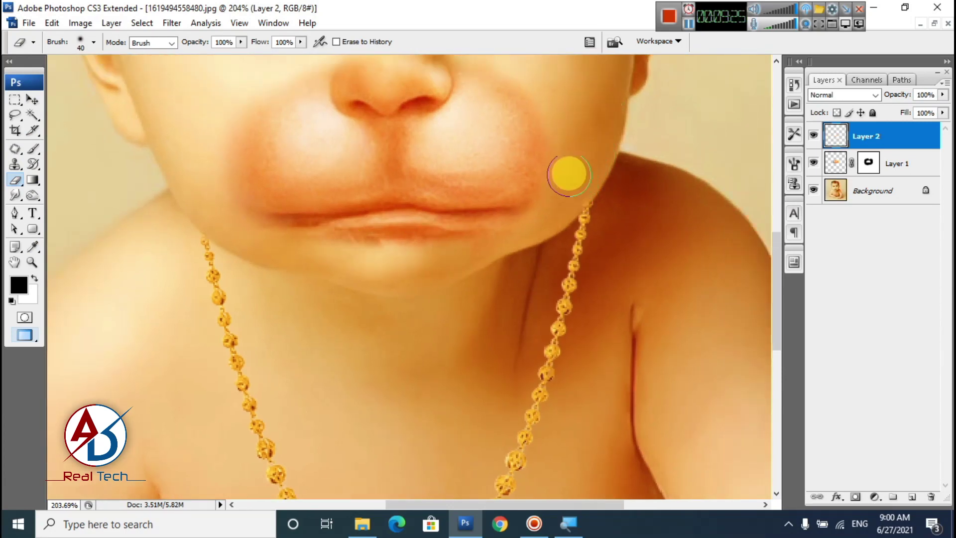
scroll(571, 196, down, 5)
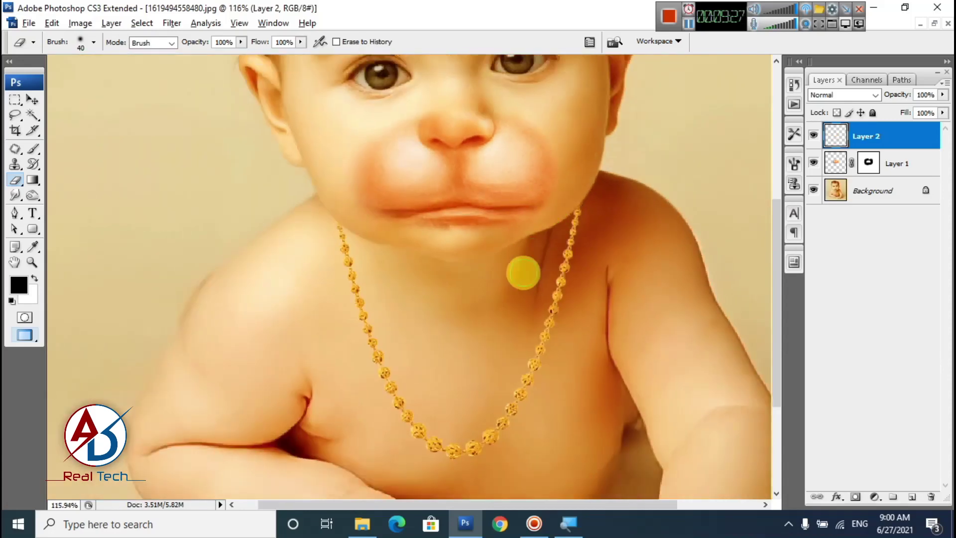
drag(604, 288, 534, 254)
Duplicate the necklace, scale the copy to about 109.7% width and 127.3% height, and place it as an outer second strand
click(33, 99)
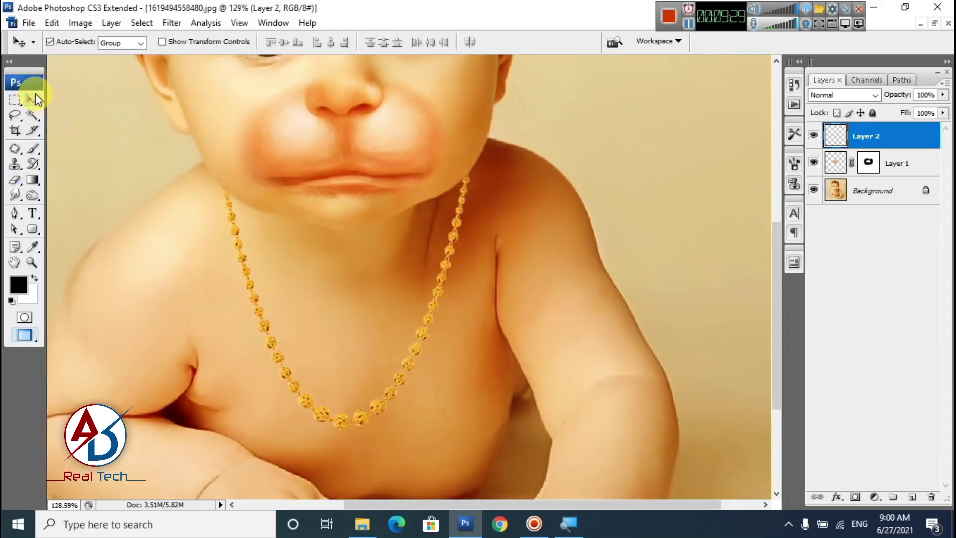
scroll(213, 320, down, 5)
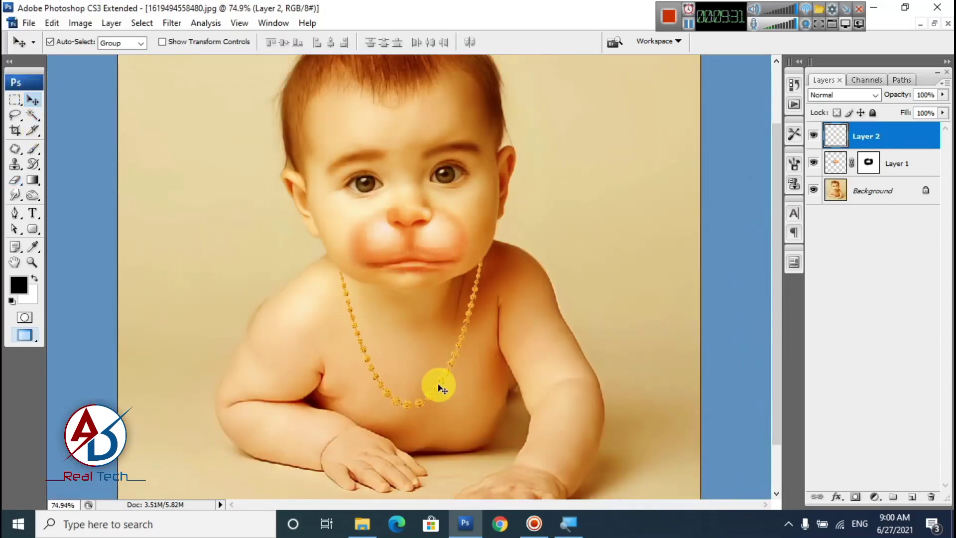
drag(439, 388, 410, 331)
key(ctrl+t)
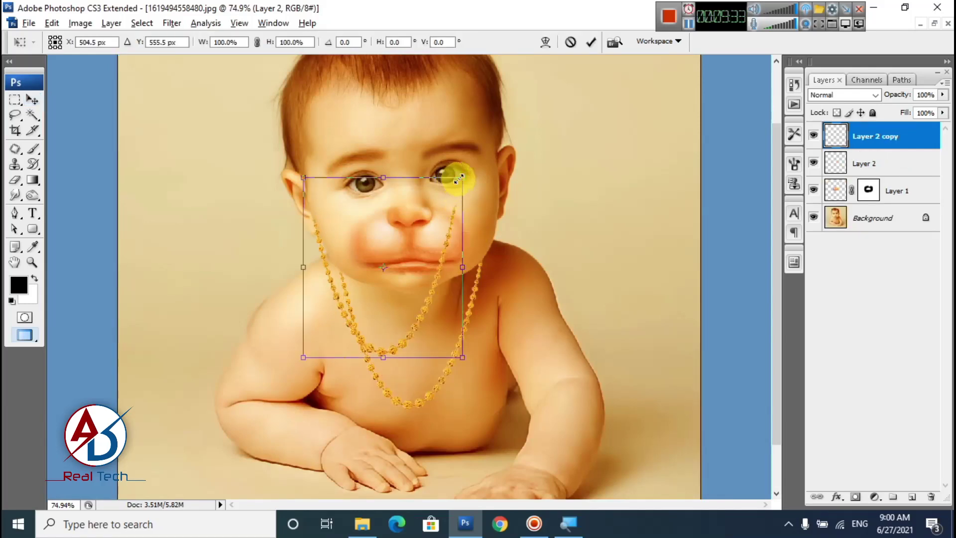
drag(459, 178, 473, 181)
drag(443, 284, 498, 312)
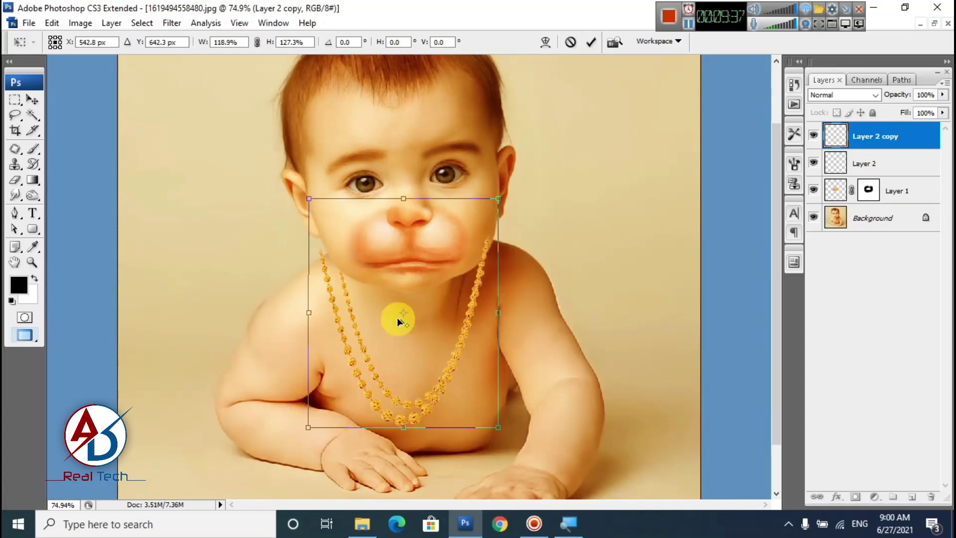
drag(309, 312, 323, 310)
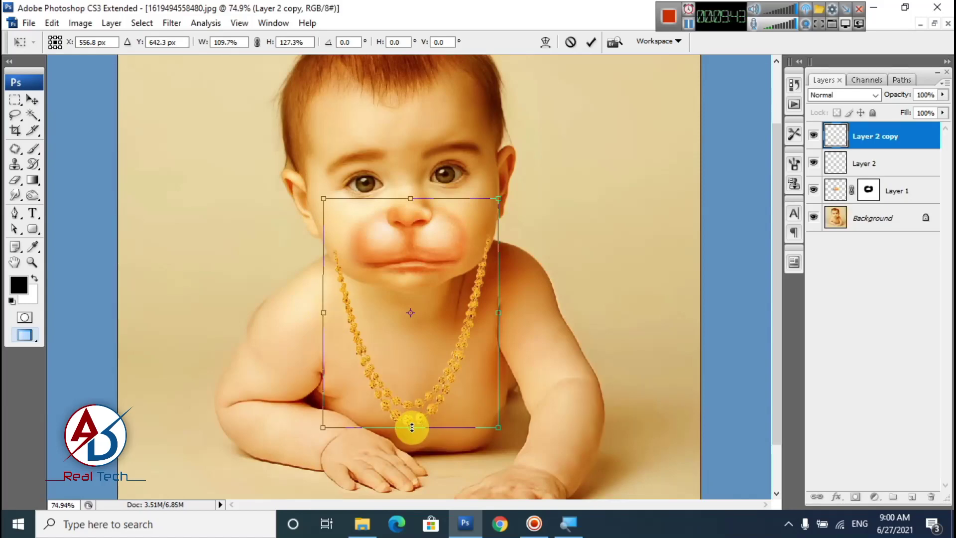
key(Return)
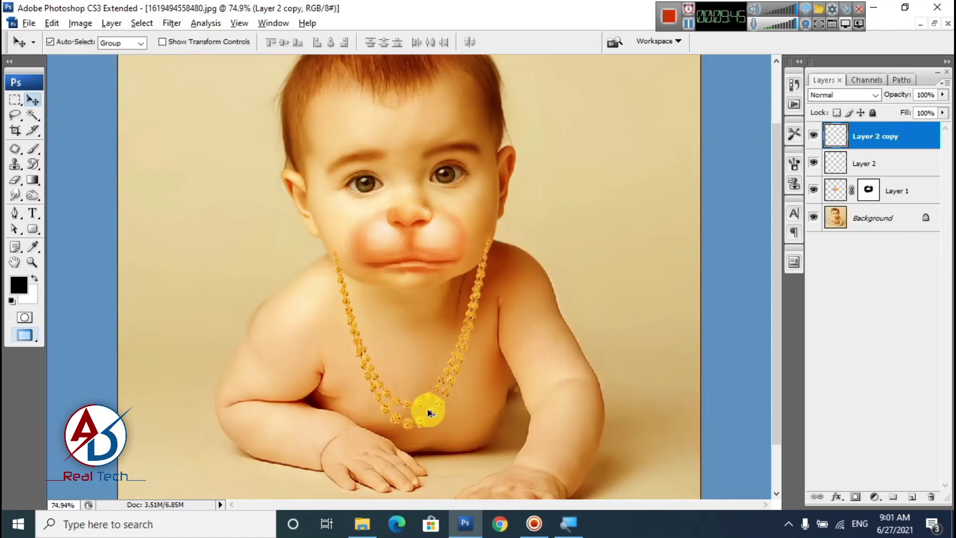
Erase the copied strand's upper ends over the baby's cheeks with the size 40 eraser so both strands start at the jawline
scroll(428, 412, up, 2)
drag(470, 406, 463, 427)
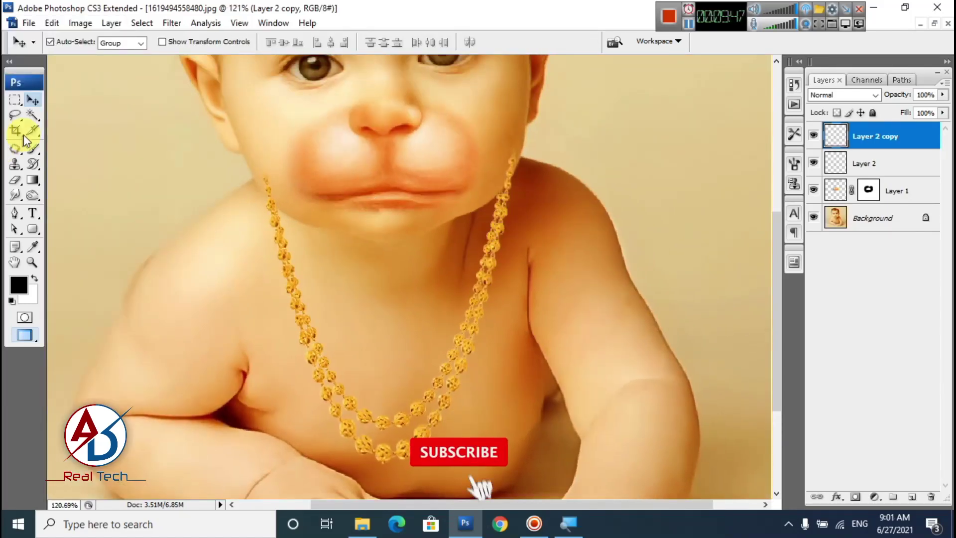
click(15, 180)
scroll(330, 241, up, 2)
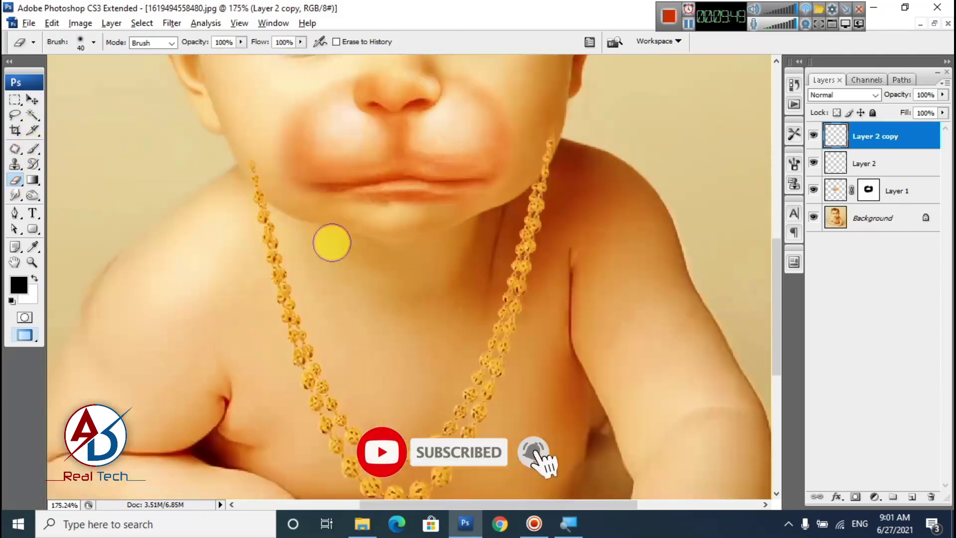
scroll(444, 249, up, 2)
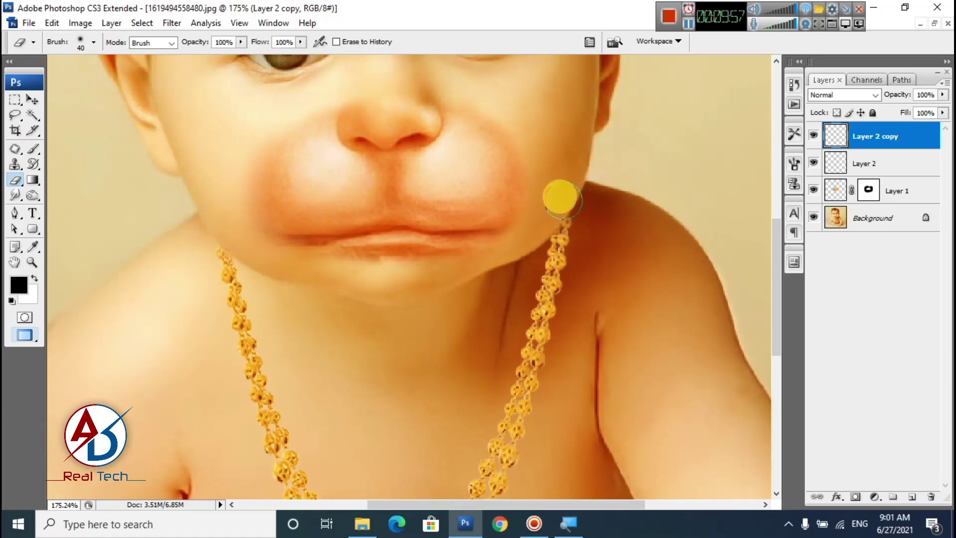
scroll(468, 292, down, 15)
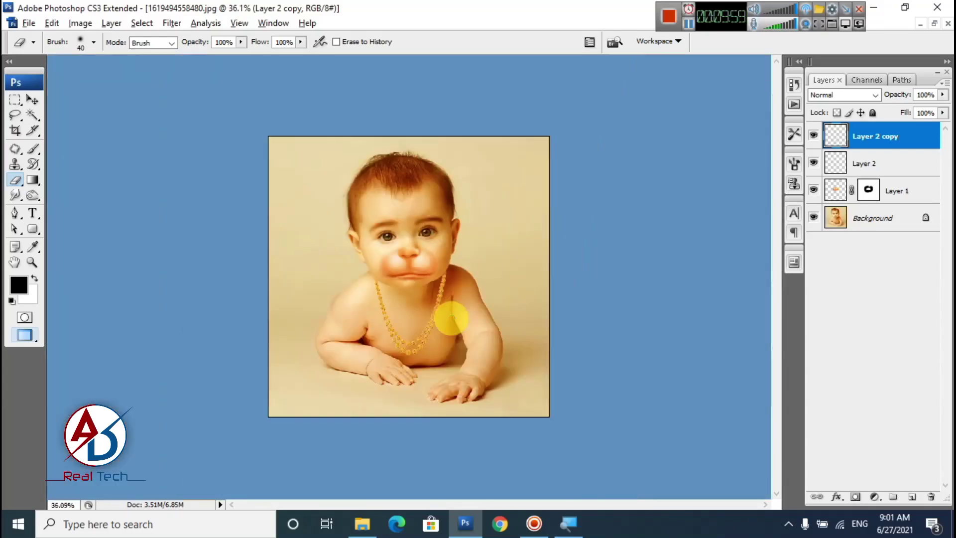
scroll(453, 321, up, 5)
Open the gold earrings image images__1__-_2021-04-27T121149.287-removebg-preview from the hanuman folder
click(38, 96)
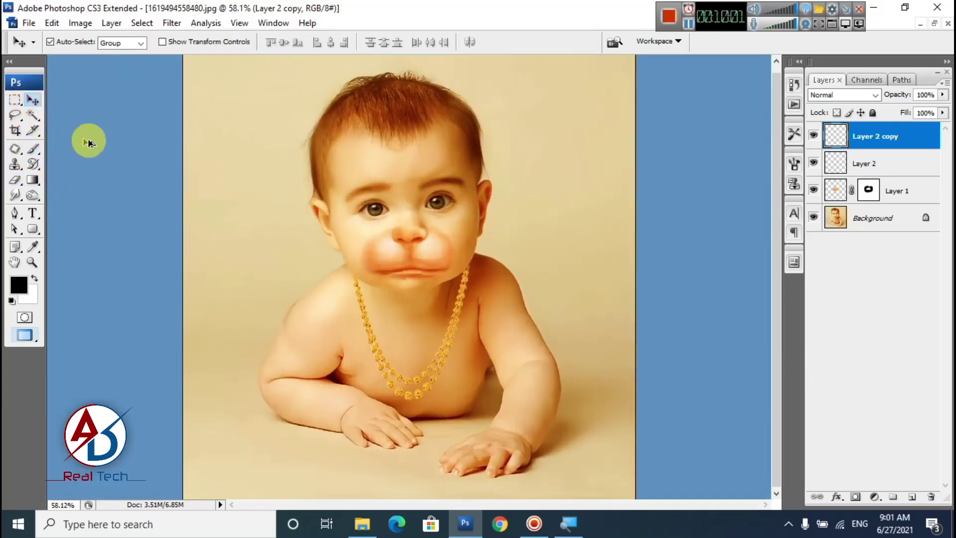
key(alt+Tab)
click(393, 296)
drag(326, 191, 336, 238)
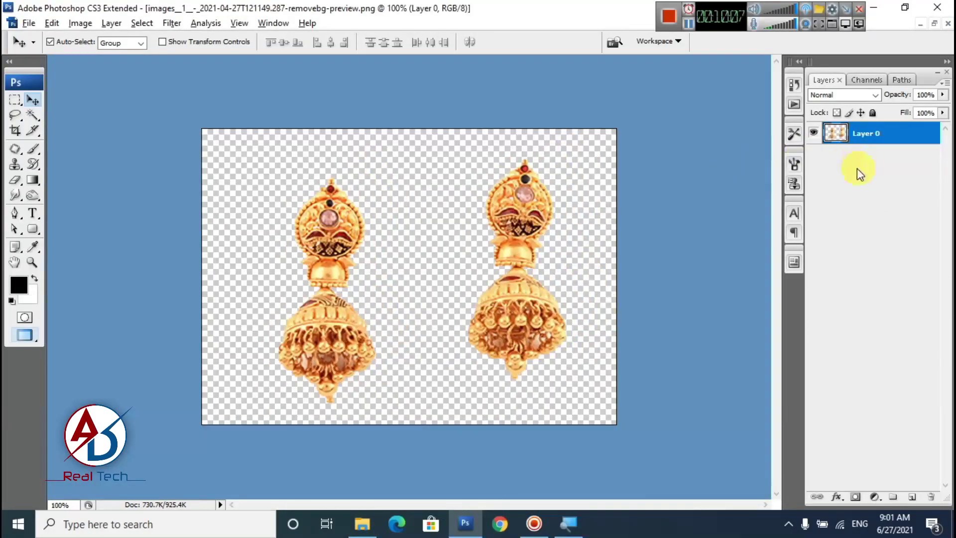
Marquee-select the left of the two gold earrings and copy it into the baby photo as a new layer
drag(559, 239, 566, 228)
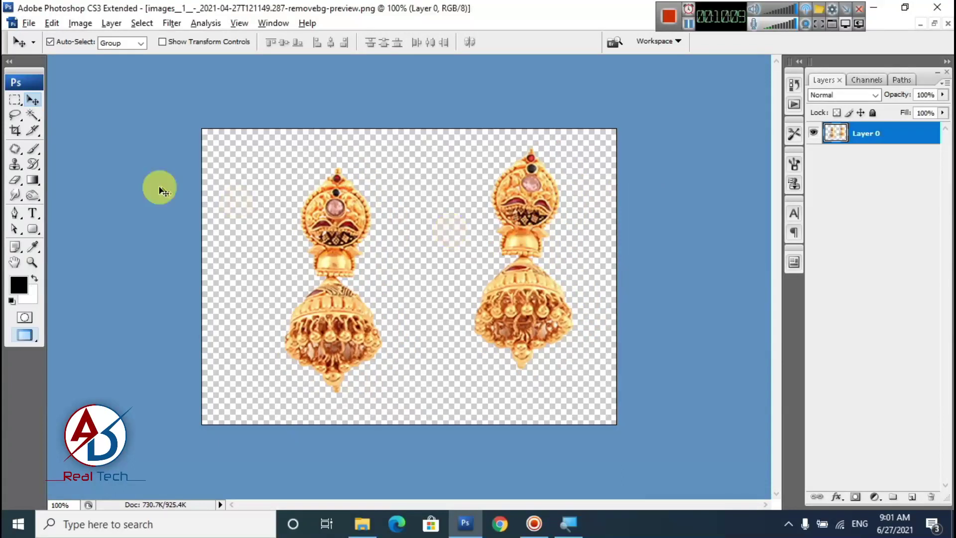
click(14, 100)
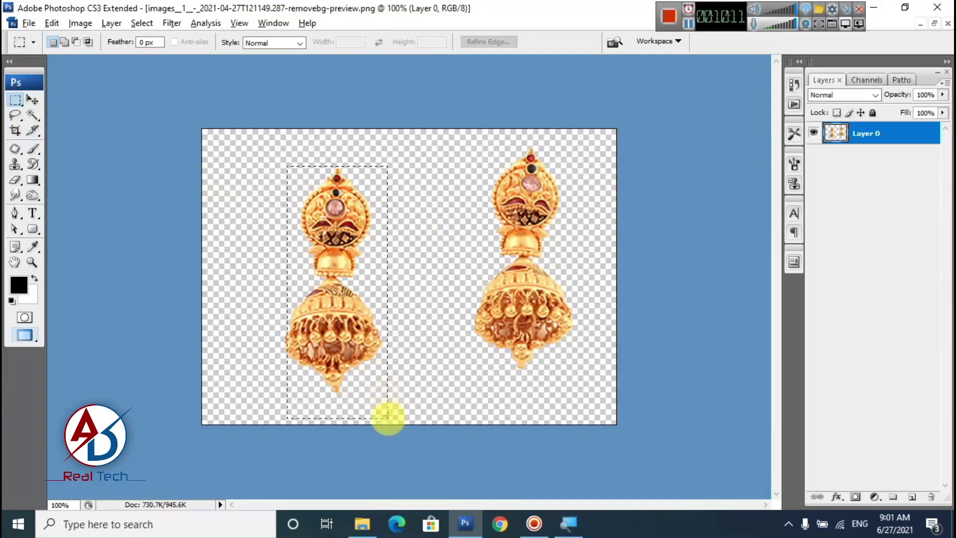
drag(388, 418, 356, 389)
click(433, 385)
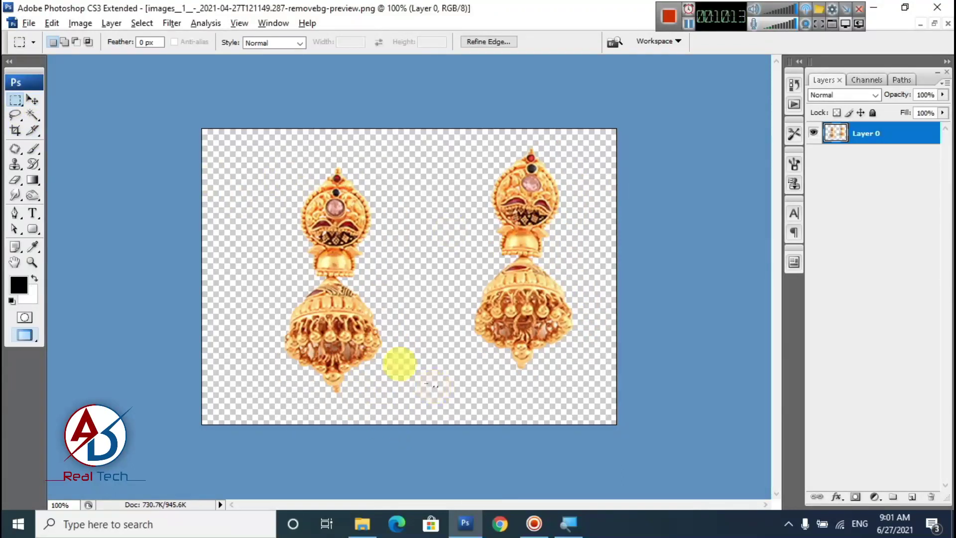
drag(256, 158, 415, 413)
key(ctrl+Tab)
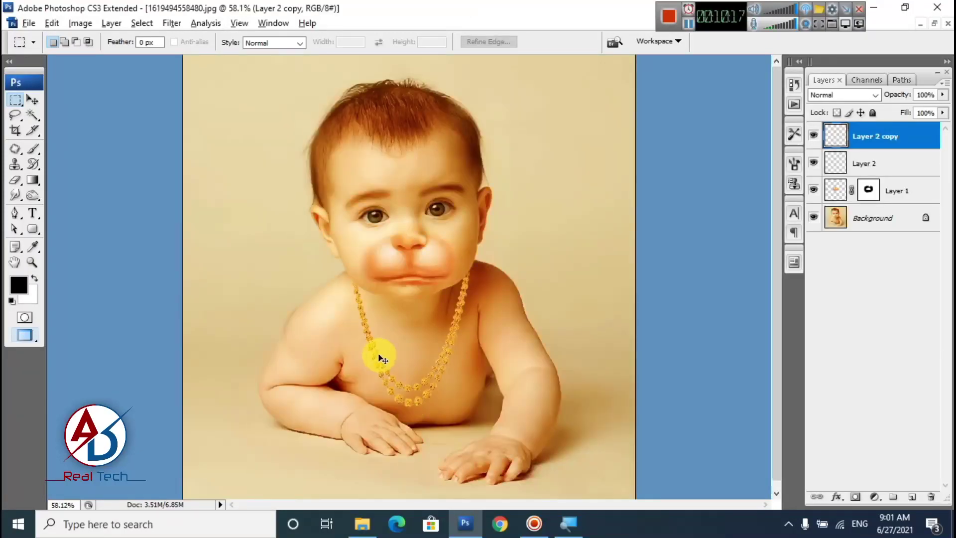
key(ctrl+v)
Move the pasted earring off the baby's face to the empty space beside the ear on the photo's left side
scroll(416, 300, up, 6)
key(alt+space)
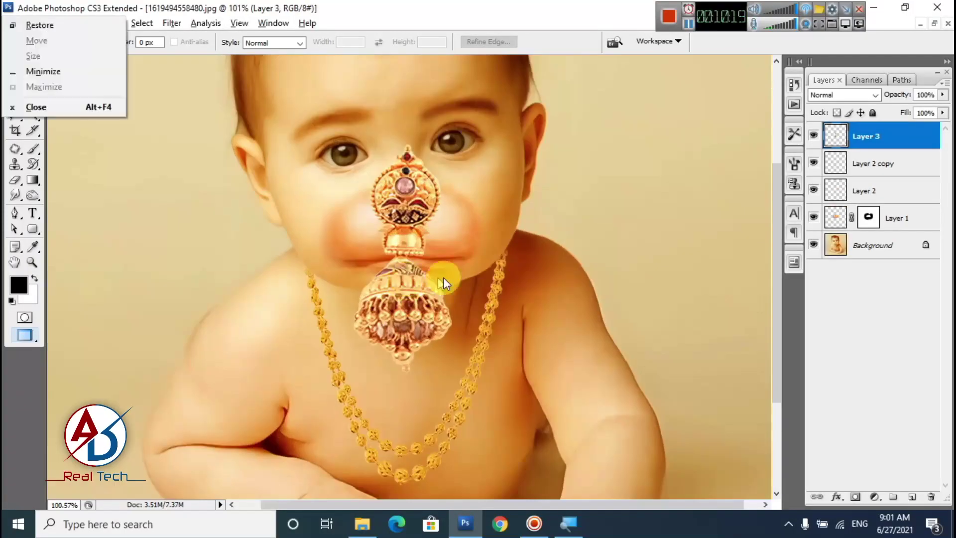
drag(444, 279, 438, 303)
click(28, 98)
drag(415, 334, 204, 347)
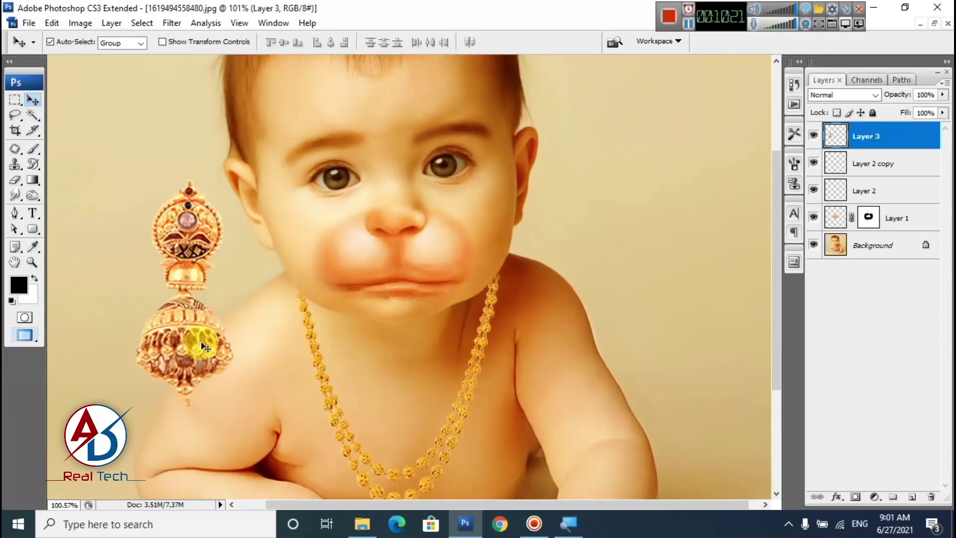
Scale the earring proportionally to about 23.7% and hang it from the earlobe on the photo's left side
key(ctrl+t)
drag(234, 178, 265, 244)
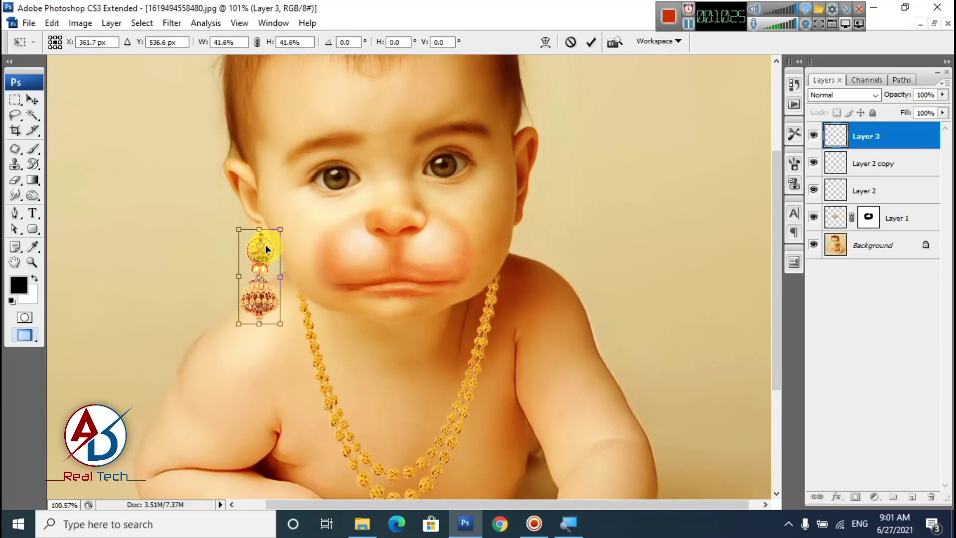
scroll(288, 344, up, 8)
drag(284, 344, 305, 529)
drag(204, 271, 241, 479)
drag(294, 395, 313, 176)
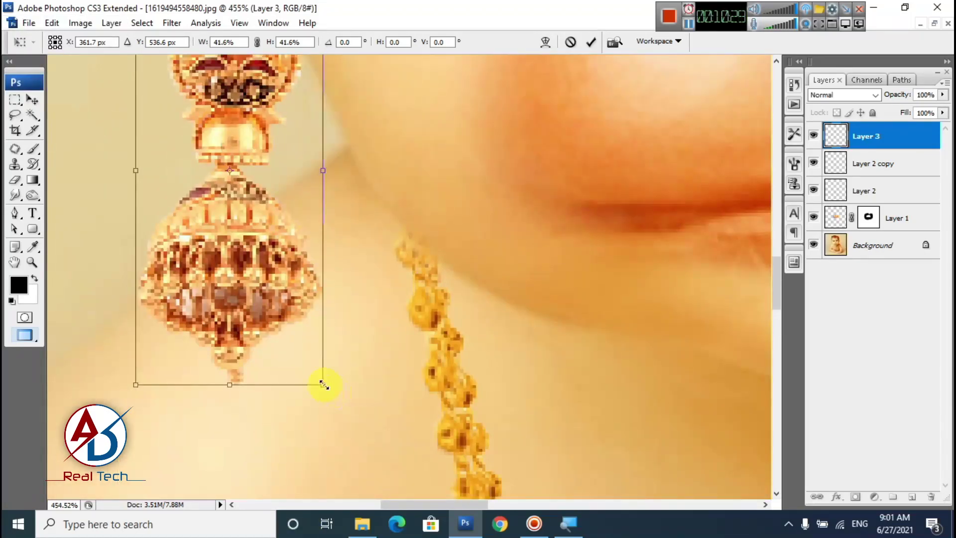
drag(324, 384, 245, 201)
drag(291, 208, 410, 397)
drag(270, 289, 313, 298)
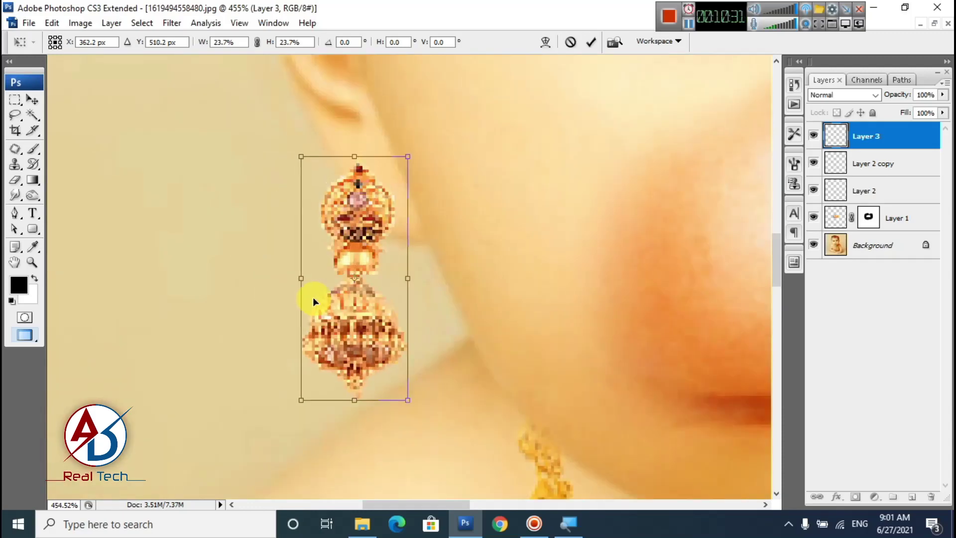
key(Return)
Duplicate the earring and place the copy beneath the baby's other earlobe
scroll(380, 342, down, 6)
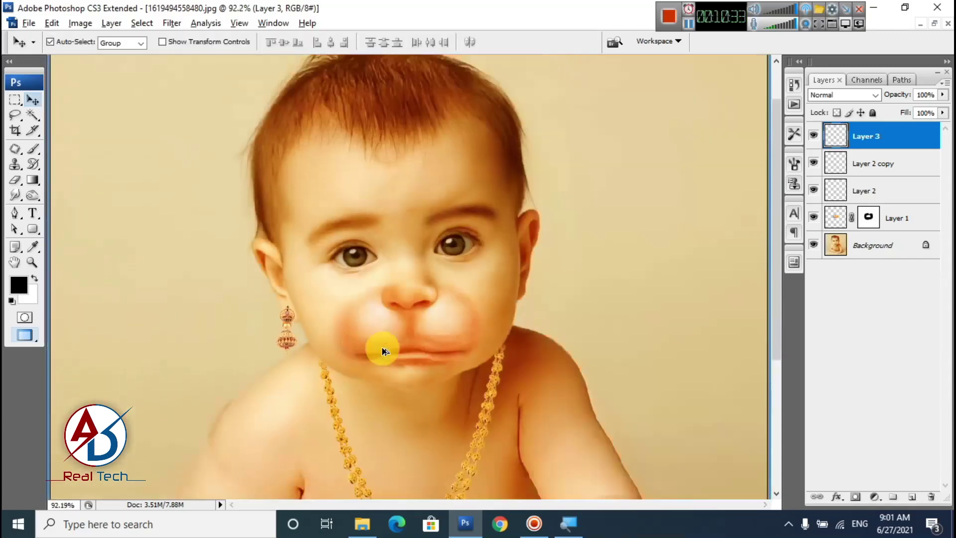
scroll(383, 352, down, 3)
scroll(378, 358, up, 3)
drag(374, 360, 365, 412)
drag(300, 270, 524, 259)
Shrink and slightly tilt the copied earring so it hangs from the earlobe on the photo's right side
scroll(525, 273, up, 5)
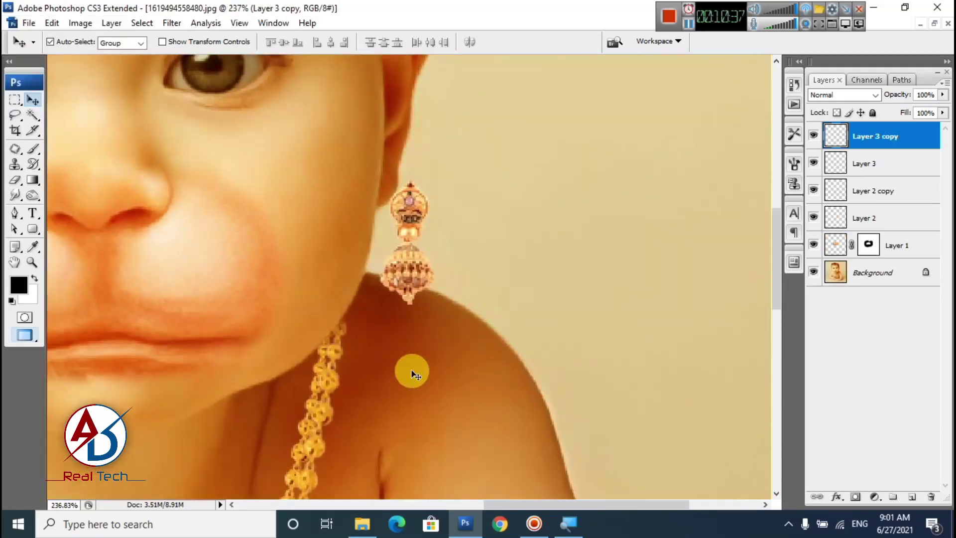
key(ctrl+t)
drag(435, 305, 458, 255)
double_click(407, 253)
scroll(595, 283, down, 7)
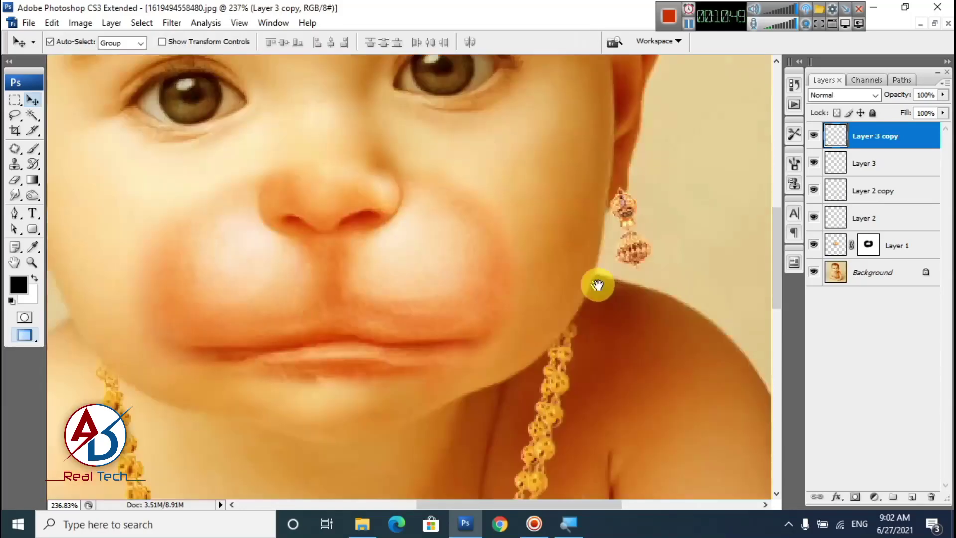
Reduce the earring on the photo's left side so its size better matches the smaller copy
scroll(461, 339, up, 3)
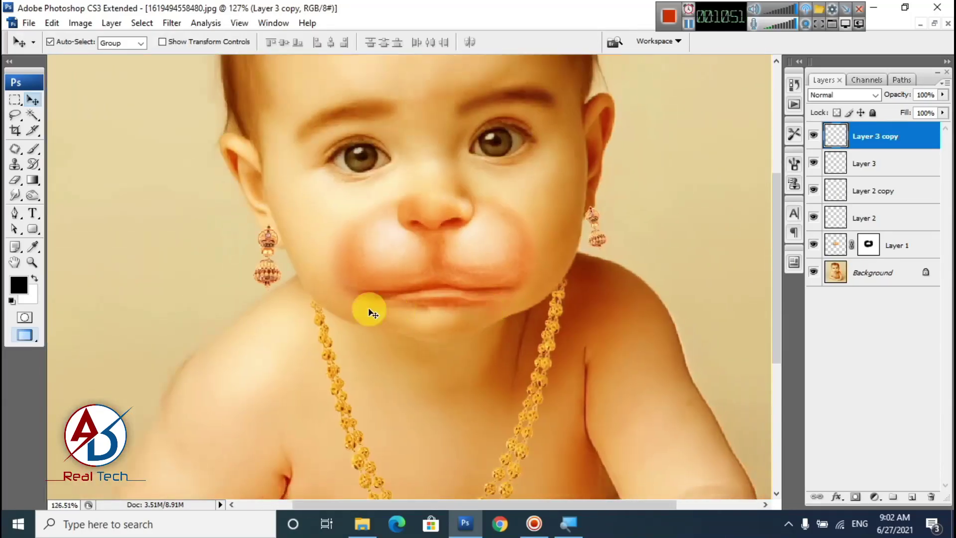
click(267, 270)
key(ctrl+t)
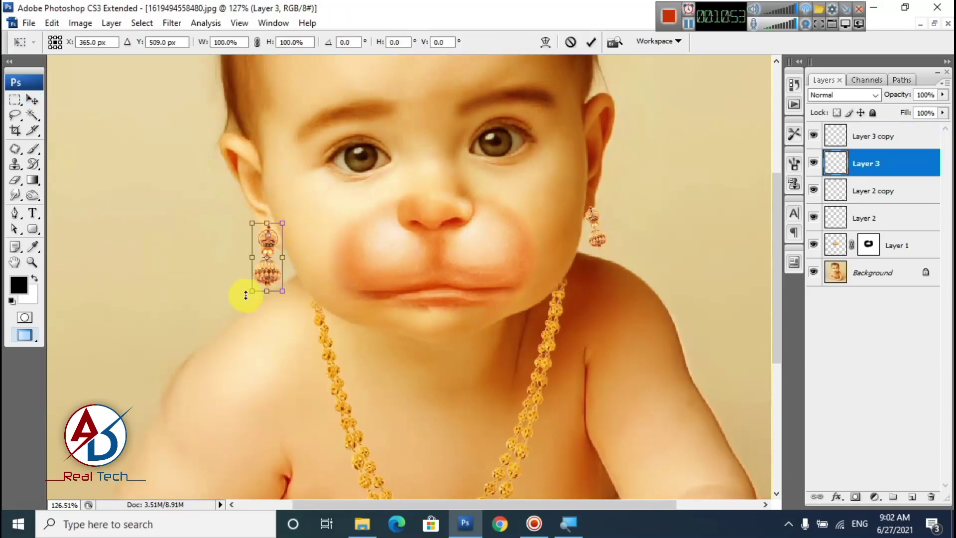
drag(254, 289, 254, 273)
key(Return)
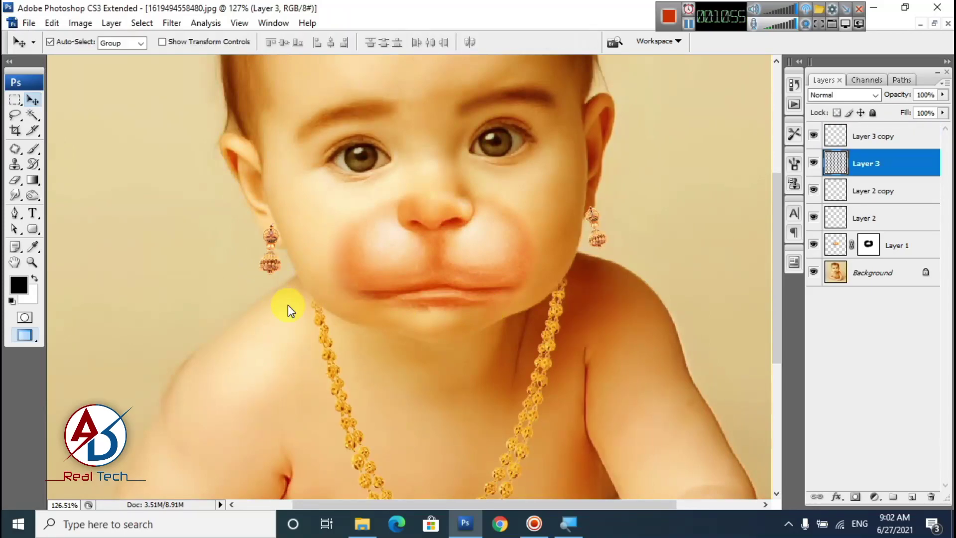
Open the gold bangle image SAVE_20200811_151856-1-removebg-preview
scroll(287, 305, down, 4)
scroll(284, 306, up, 3)
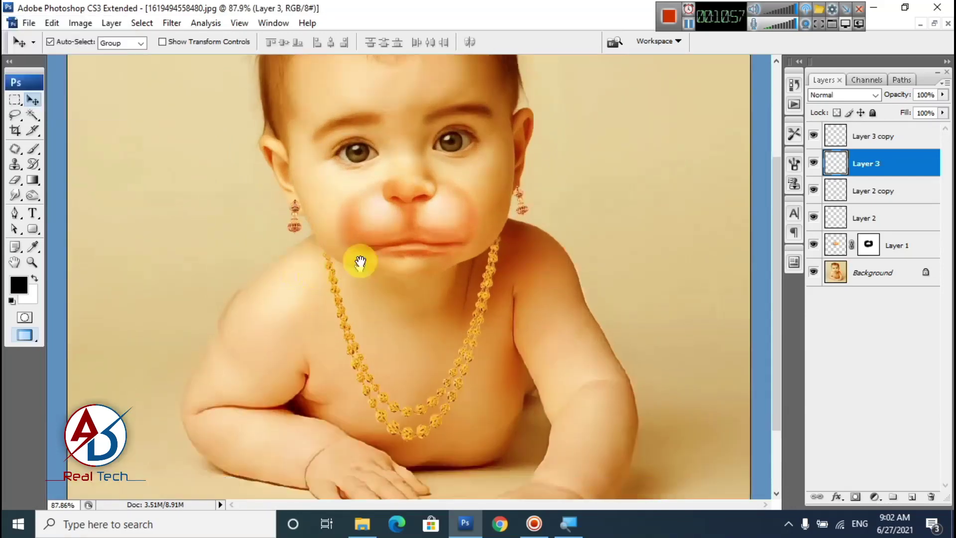
scroll(349, 269, down, 1)
scroll(349, 270, down, 2)
scroll(352, 337, up, 4)
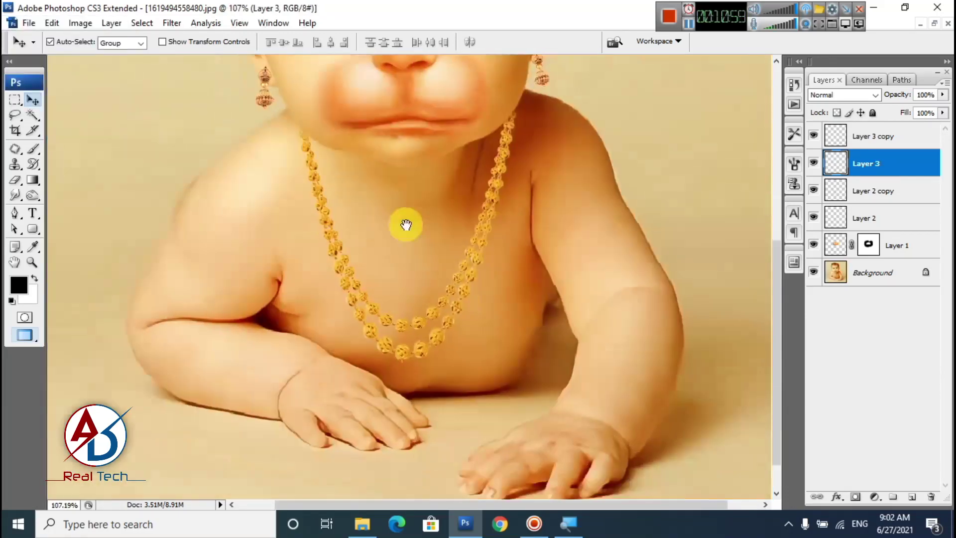
key(alt+Tab)
drag(585, 215, 344, 244)
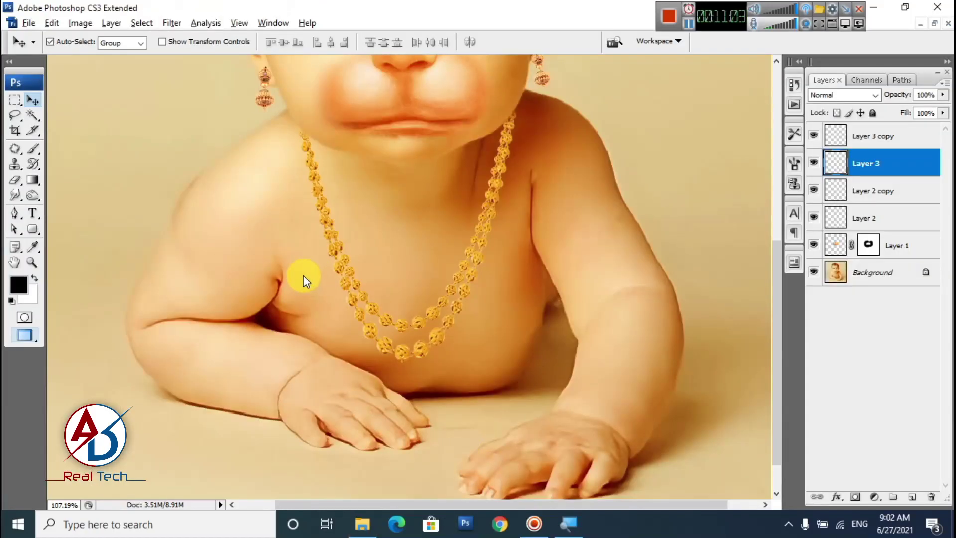
drag(303, 276, 304, 274)
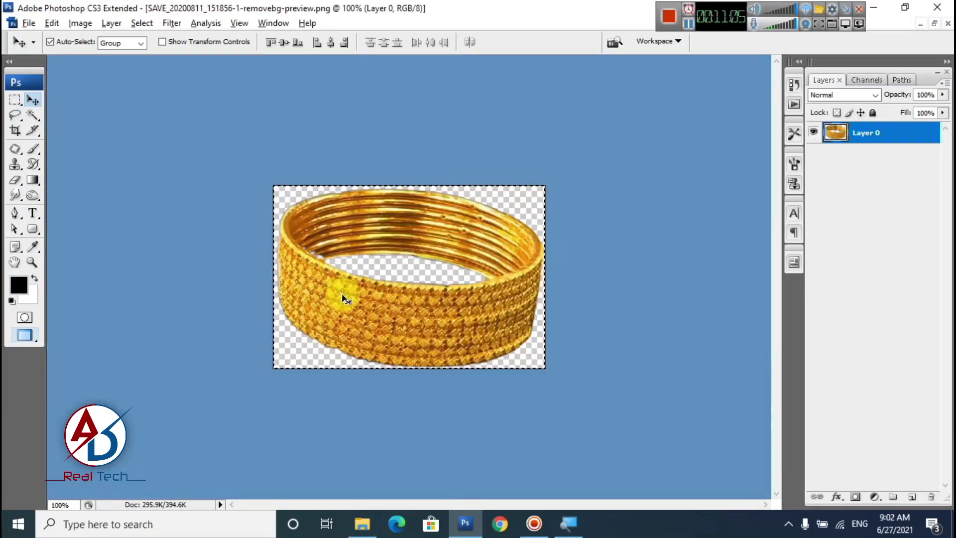
Copy the whole bangle into the baby photo, close its source image, and move it over the arm on the photo's left side
key(ctrl+w)
scroll(391, 149, down, 5)
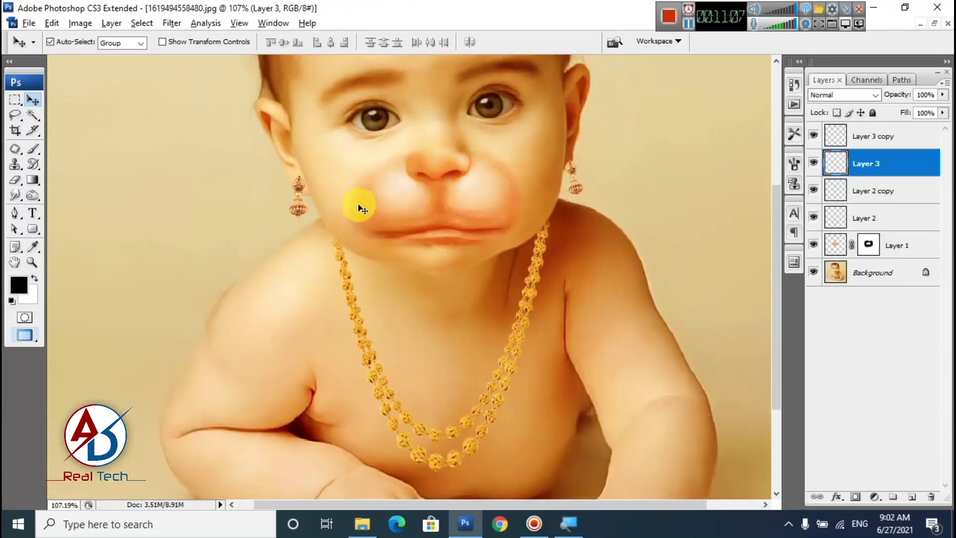
key(ctrl+v)
drag(435, 313, 280, 275)
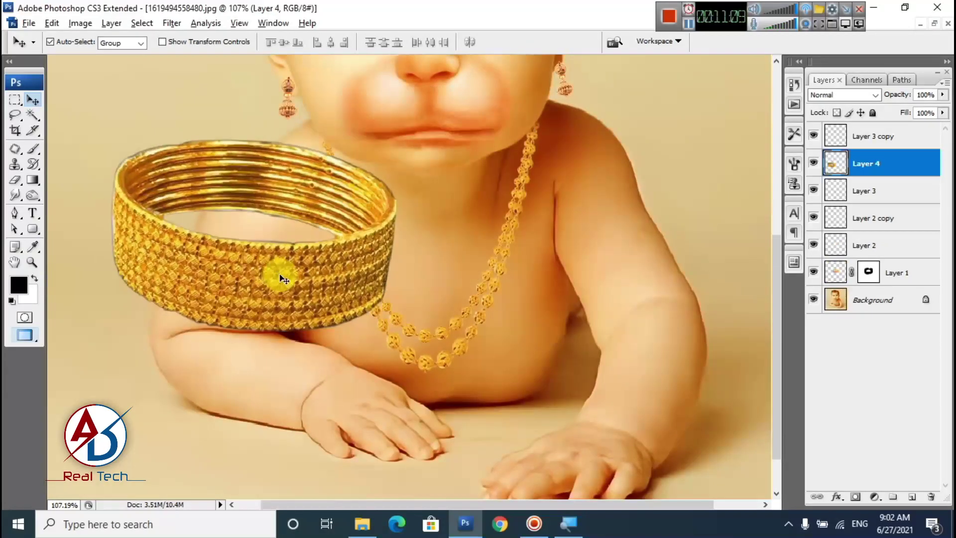
Flatten the bangle to about 28.2% height, rotate it about 17.8°, and narrow it to fit across the upper arm as an armlet
key(ctrl+t)
drag(409, 148, 338, 195)
drag(298, 235, 286, 271)
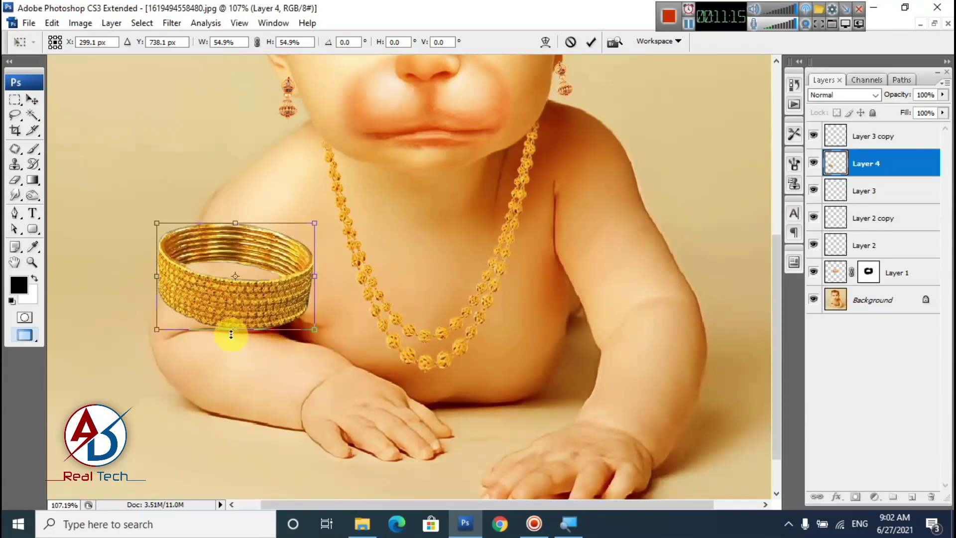
drag(231, 334, 247, 297)
drag(324, 336, 297, 354)
drag(255, 302, 258, 306)
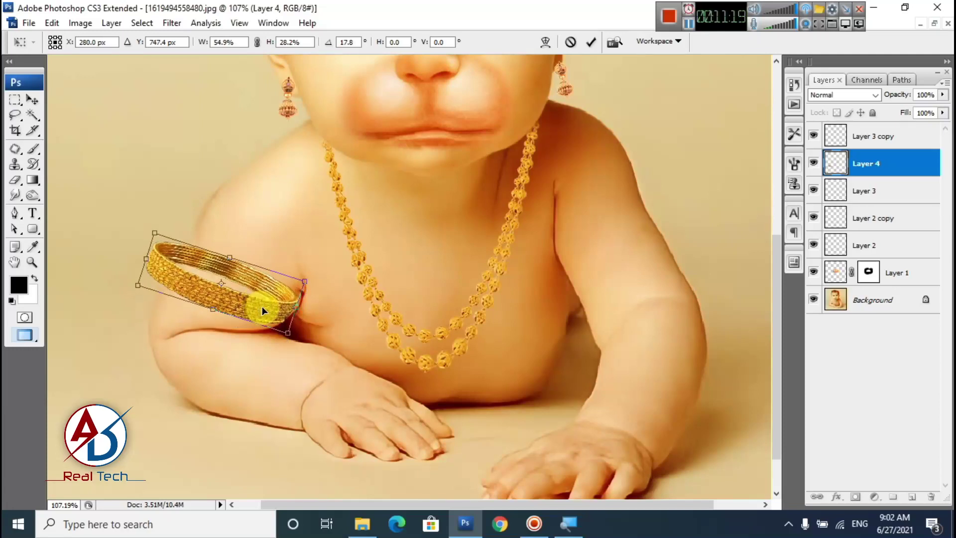
drag(144, 258, 159, 258)
double_click(284, 306)
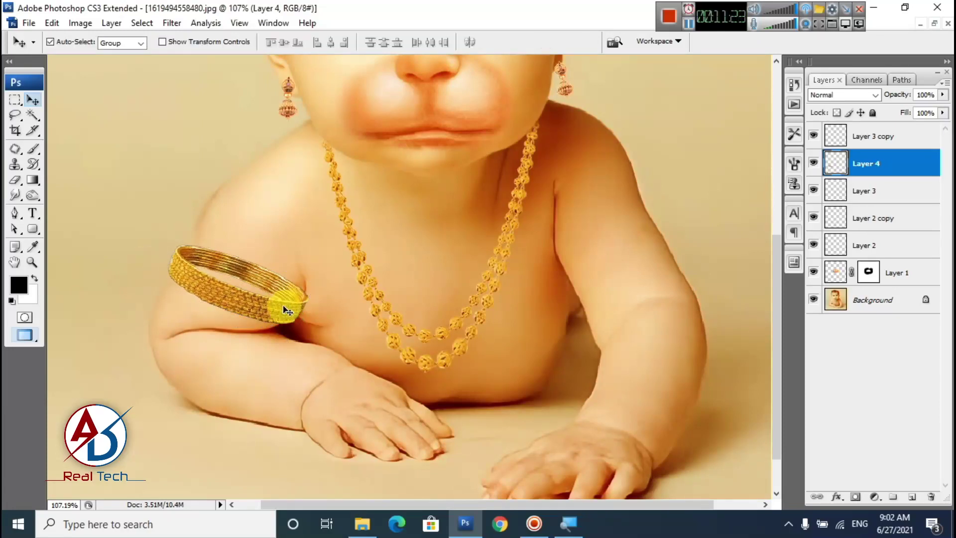
Erase the bangle's inner back rim over the upper arm with the size 40 eraser, keeping the front band
scroll(285, 306, up, 4)
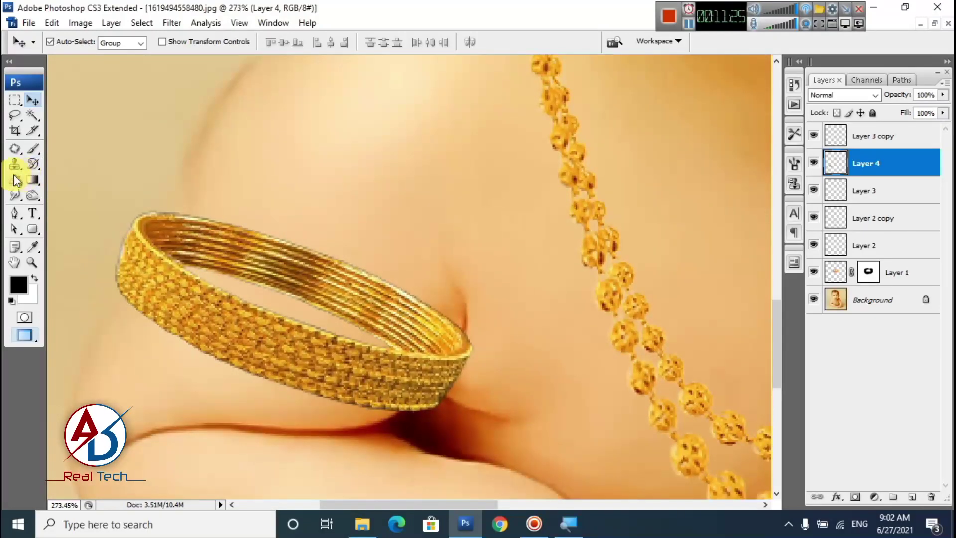
click(15, 180)
mouse_move(179, 234)
mouse_down()
mouse_move(217, 244)
mouse_move(169, 212)
mouse_move(164, 196)
mouse_move(190, 233)
mouse_move(247, 250)
mouse_move(223, 244)
mouse_move(223, 231)
mouse_move(266, 253)
mouse_move(234, 240)
mouse_move(192, 191)
mouse_move(228, 233)
mouse_move(310, 268)
mouse_move(276, 257)
mouse_move(271, 265)
mouse_move(328, 287)
mouse_move(299, 265)
mouse_move(376, 296)
mouse_move(355, 278)
mouse_move(394, 290)
mouse_move(443, 314)
mouse_move(372, 293)
mouse_up()
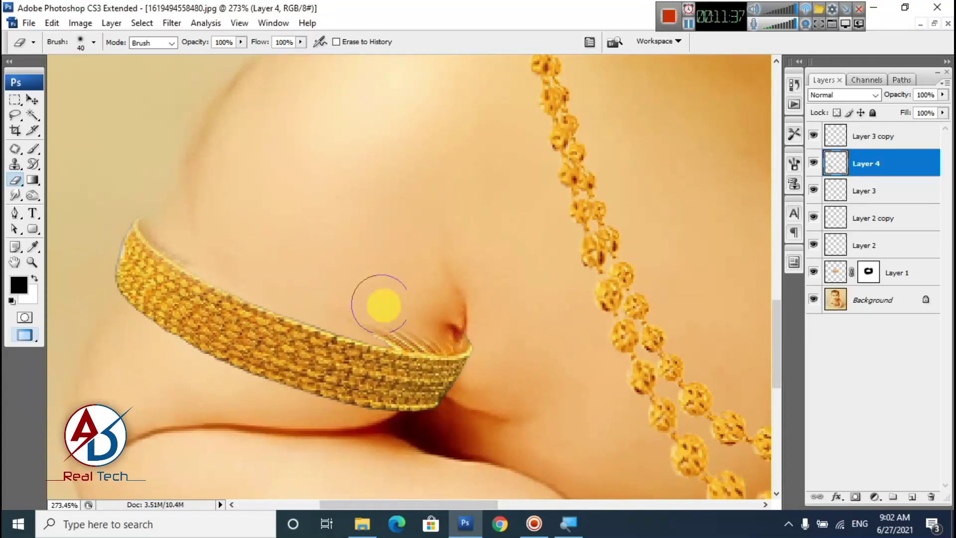
Outline the leftover rim strands around the armlet's inner end with a Pen path, convert it to a selection, and delete them
scroll(413, 314, up, 2)
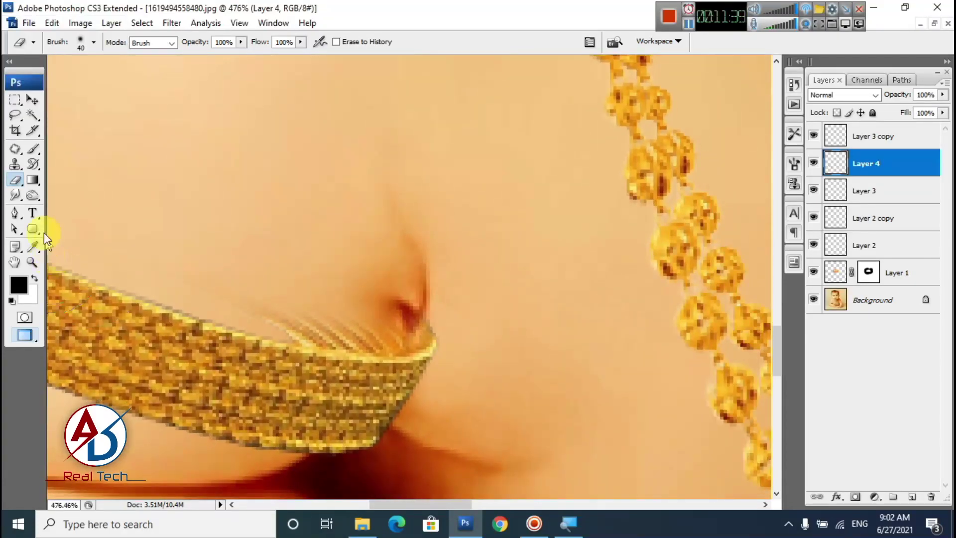
click(17, 215)
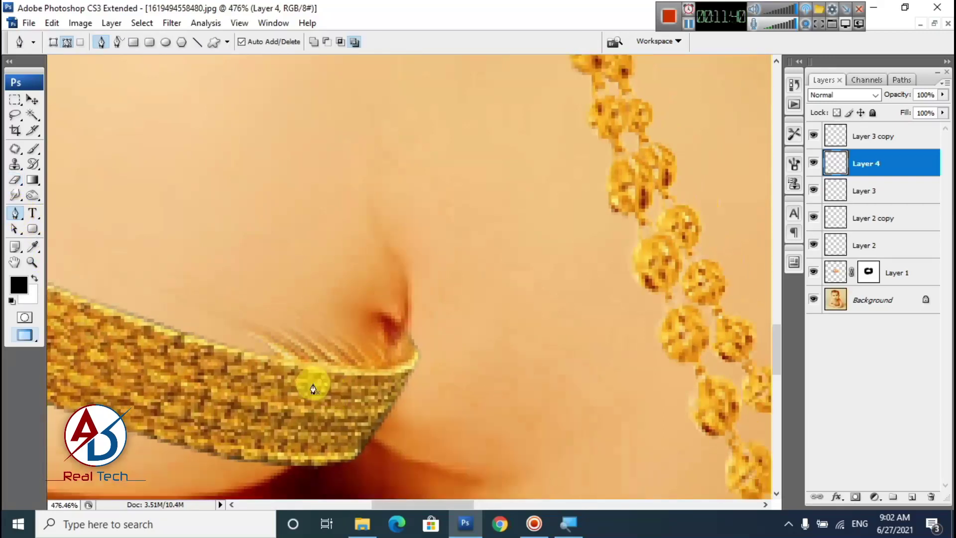
click(275, 358)
drag(388, 366, 389, 366)
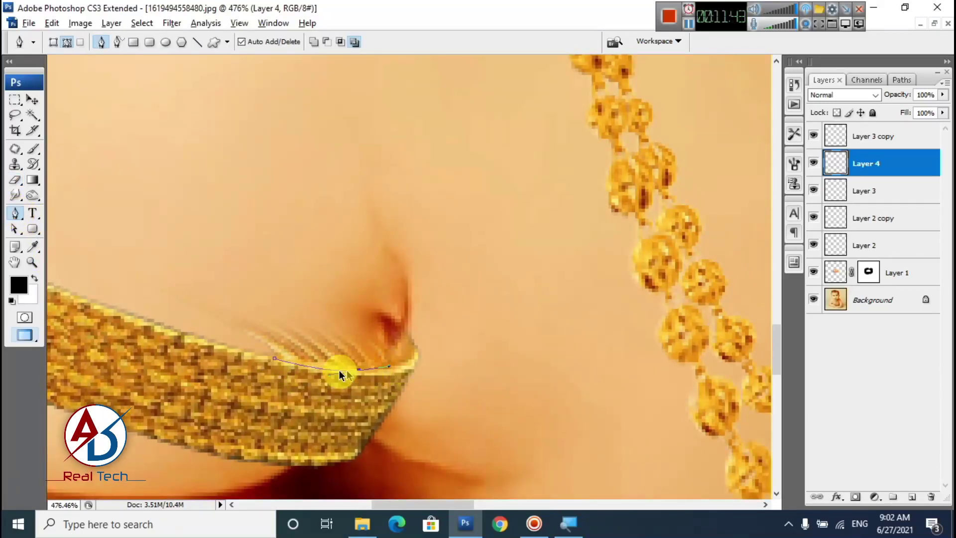
key(ctrl+z)
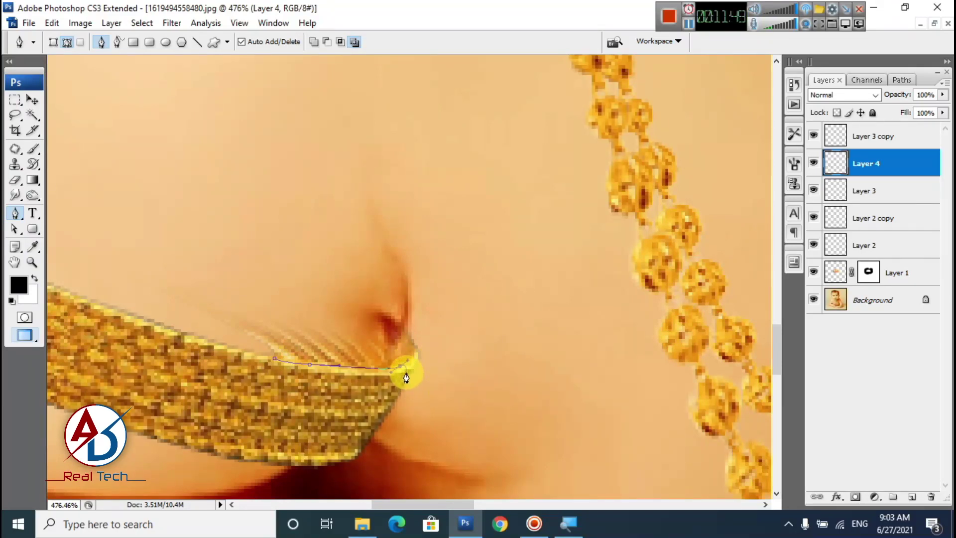
drag(409, 386, 415, 339)
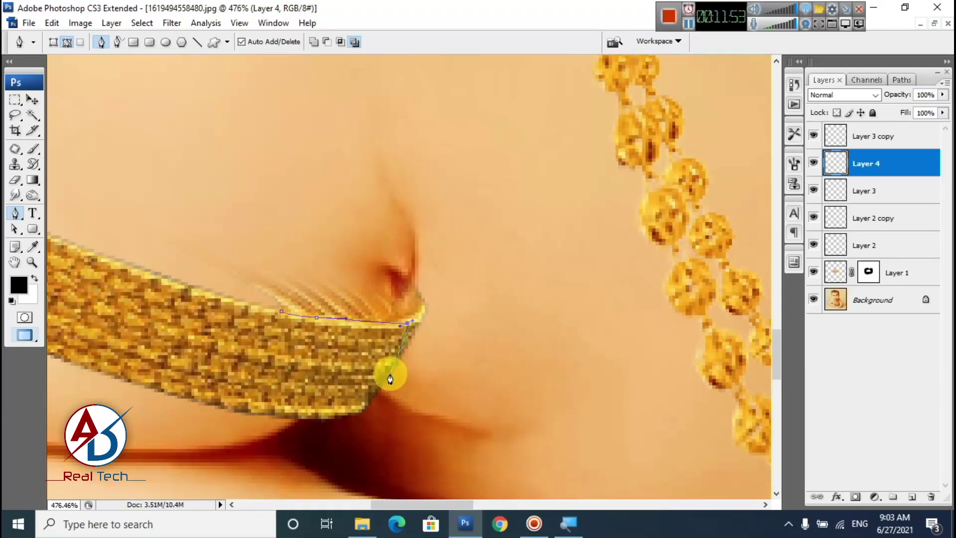
drag(476, 366, 401, 241)
drag(345, 229, 301, 230)
drag(215, 217, 233, 288)
click(316, 317)
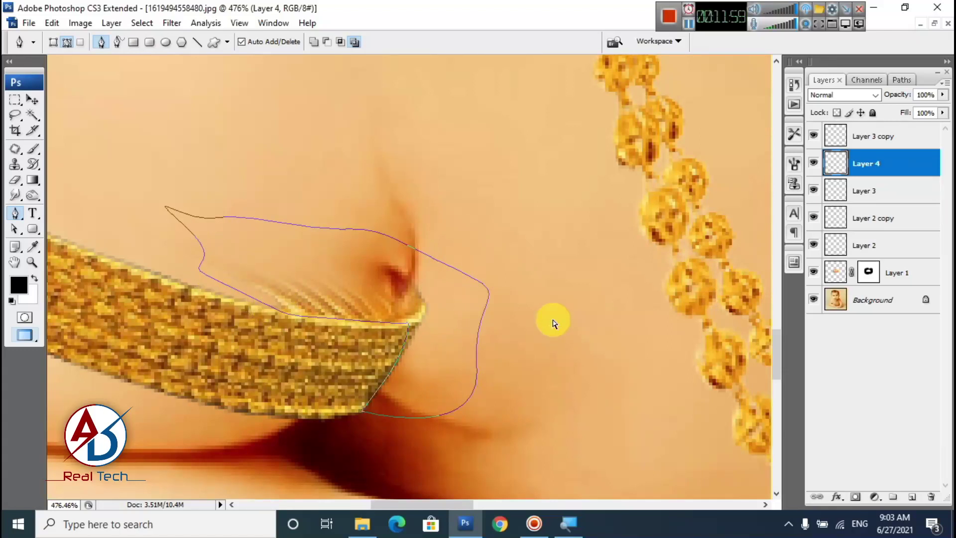
key(ctrl+Return)
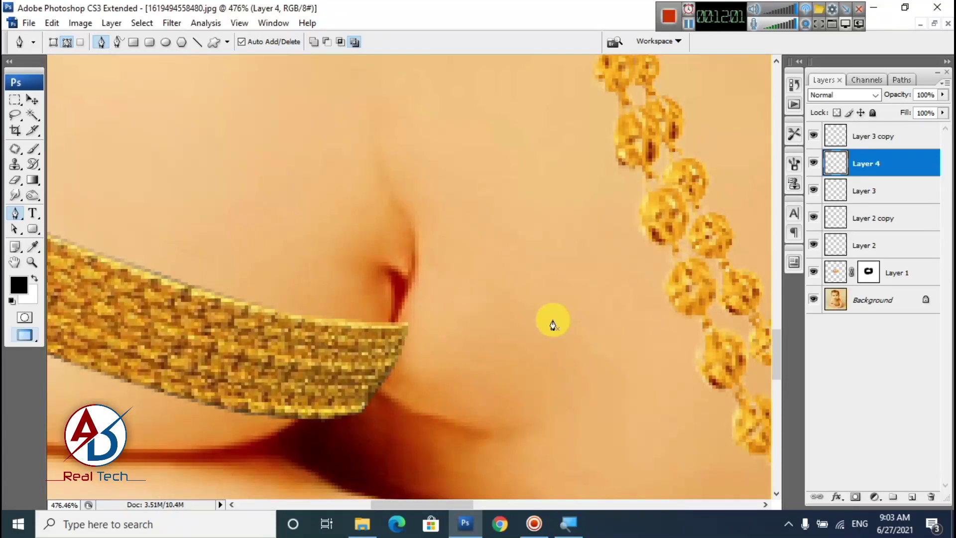
Outline the leftover rim above the armlet's outer end with a Pen path, convert it to a selection, and delete it
drag(366, 234, 454, 403)
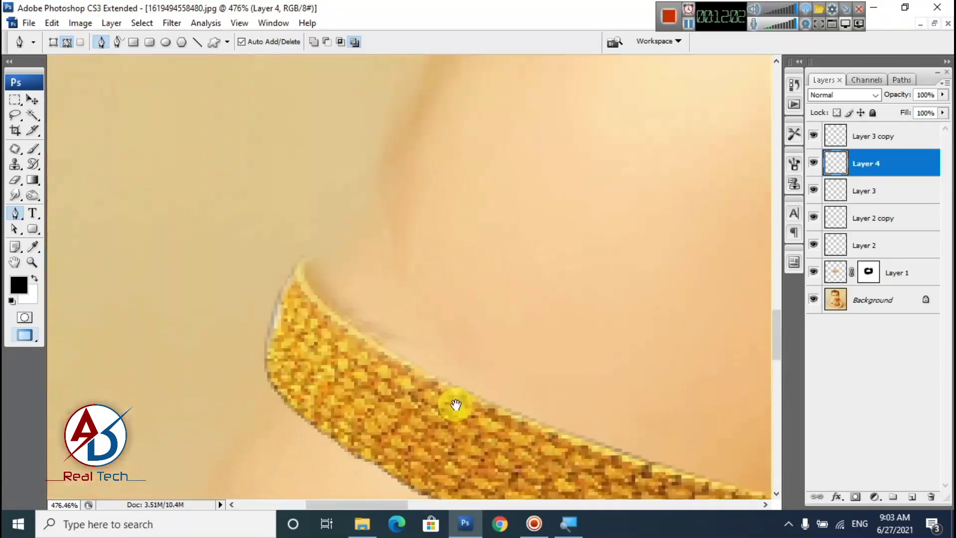
click(378, 346)
drag(306, 285, 305, 262)
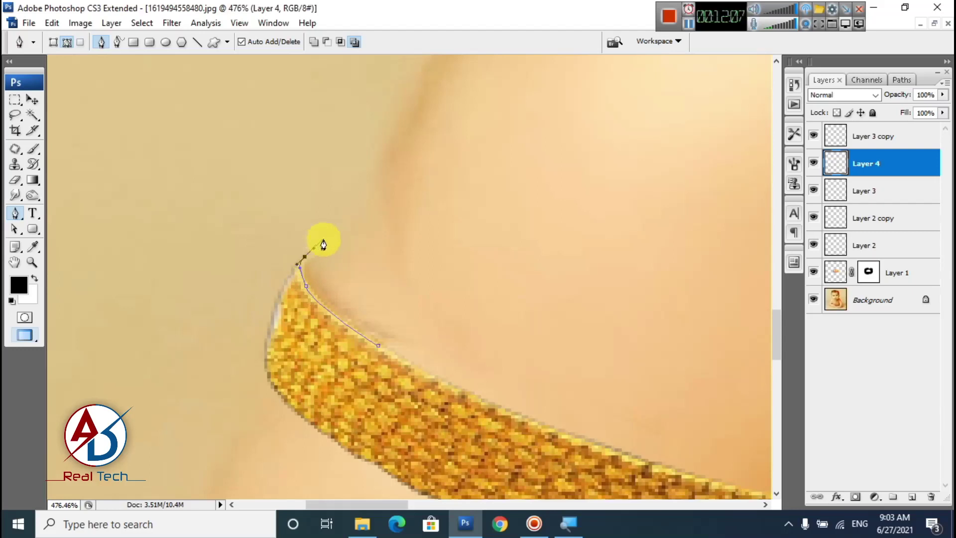
click(324, 238)
click(375, 267)
drag(439, 305, 448, 319)
click(379, 345)
click(380, 345)
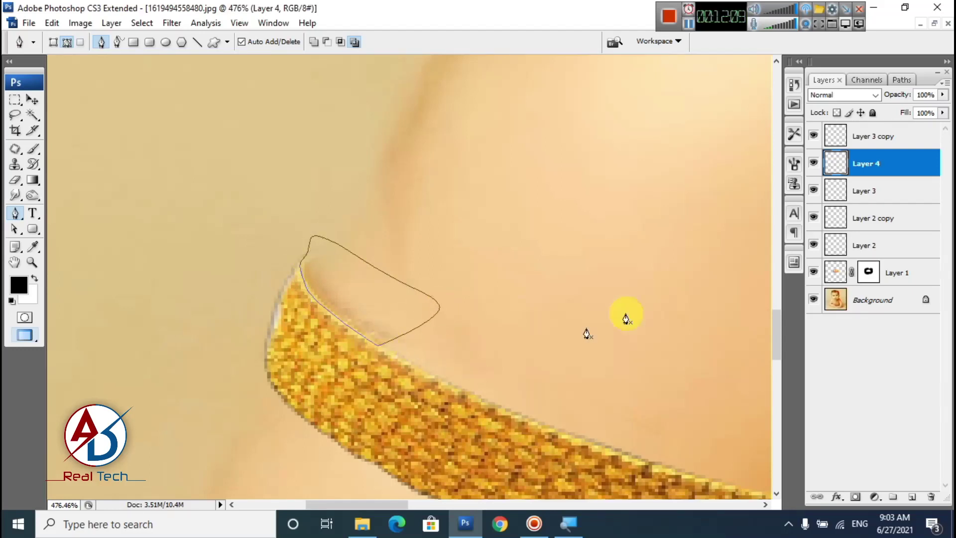
key(Delete)
key(Delete)
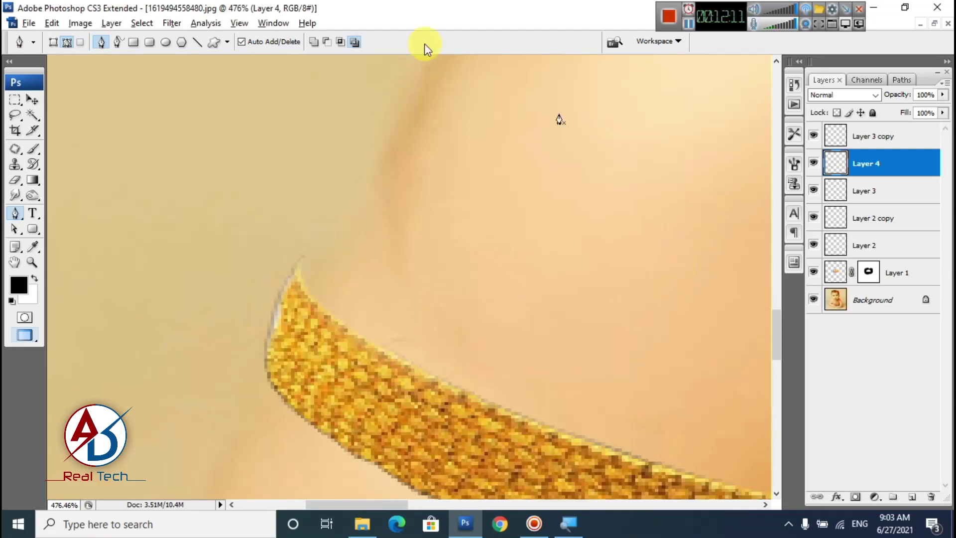
Narrow the armlet to about 87.2% width and rotate it about 10.7° to follow the upper arm on the photo's left side
scroll(158, 241, down, 7)
scroll(181, 273, up, 1)
key(alt+space)
drag(247, 289, 243, 272)
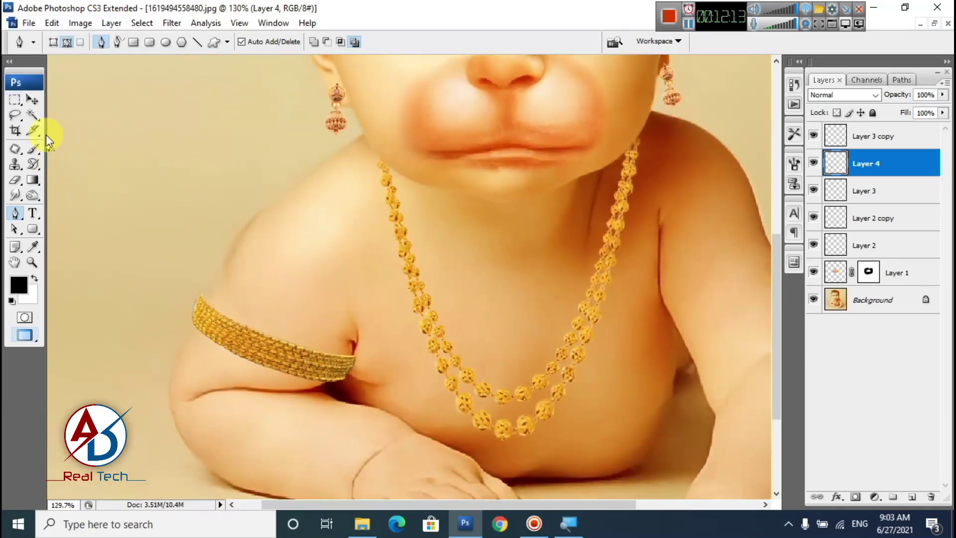
key(v)
key(ctrl+t)
drag(355, 334, 341, 331)
drag(368, 388, 367, 401)
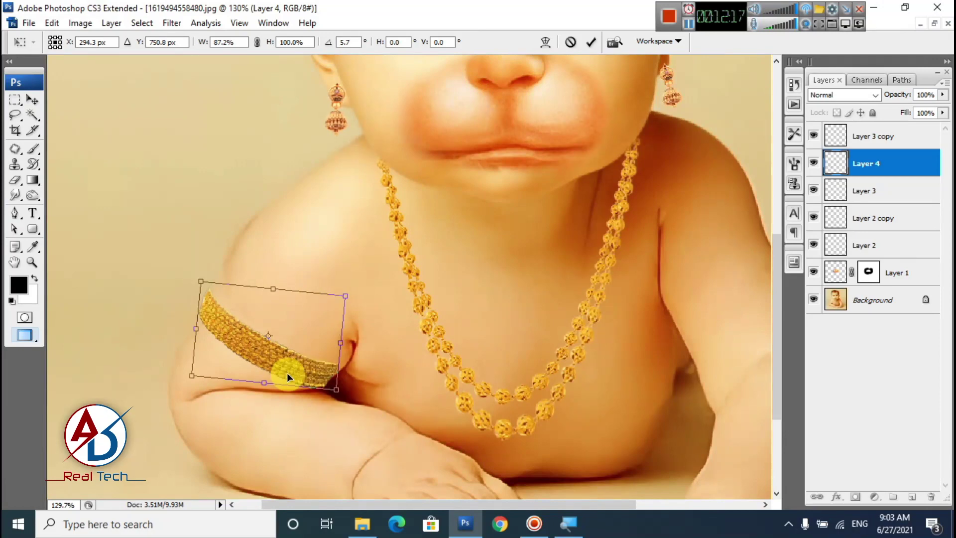
drag(287, 373, 314, 406)
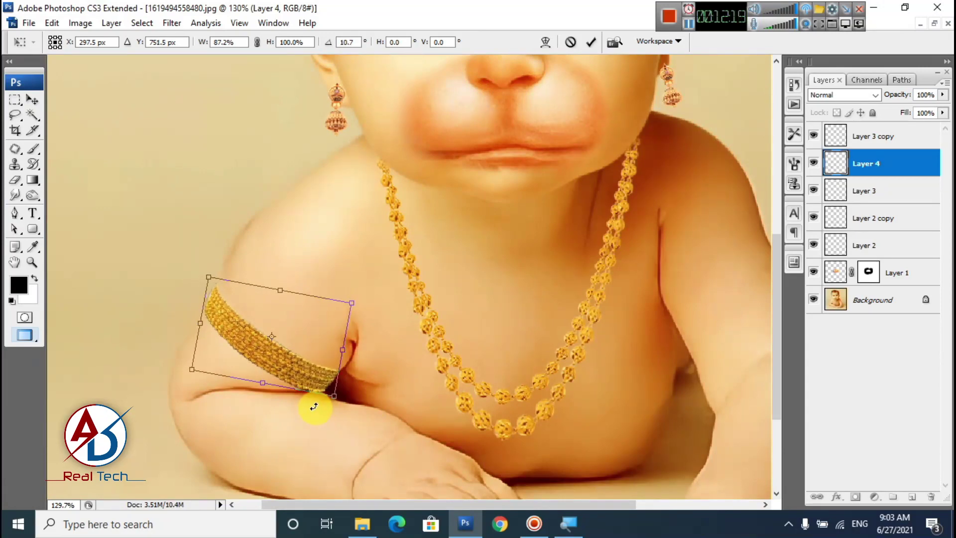
key(Return)
key(ctrl+0)
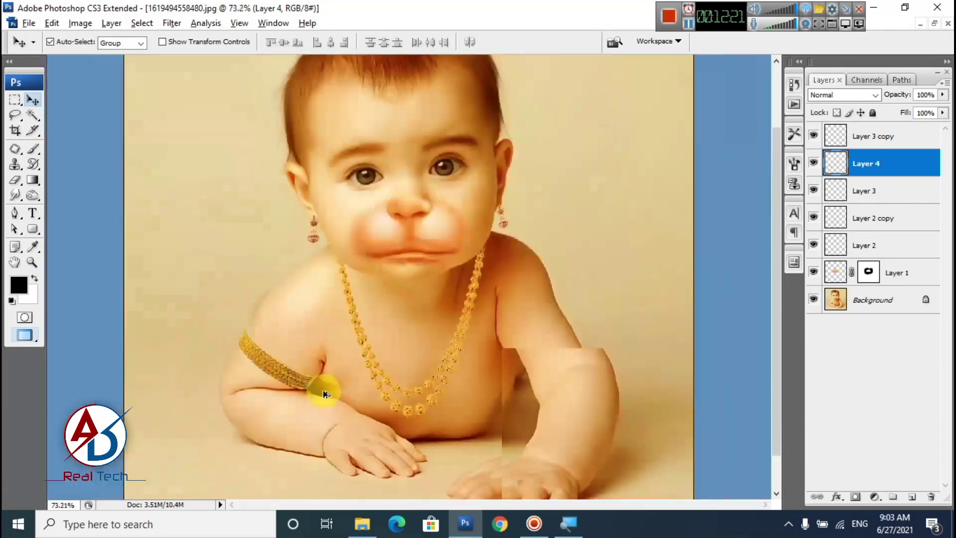
scroll(287, 382, down, 4)
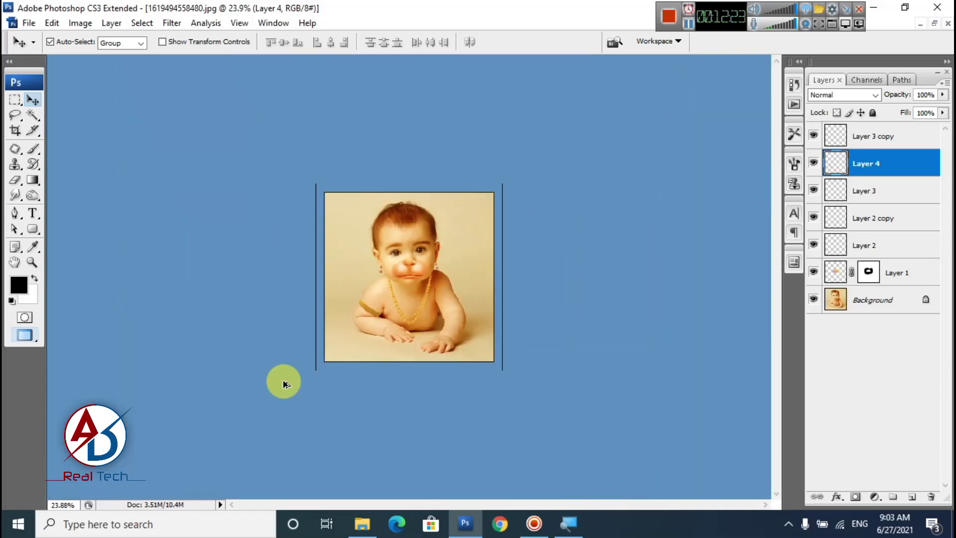
scroll(285, 382, up, 5)
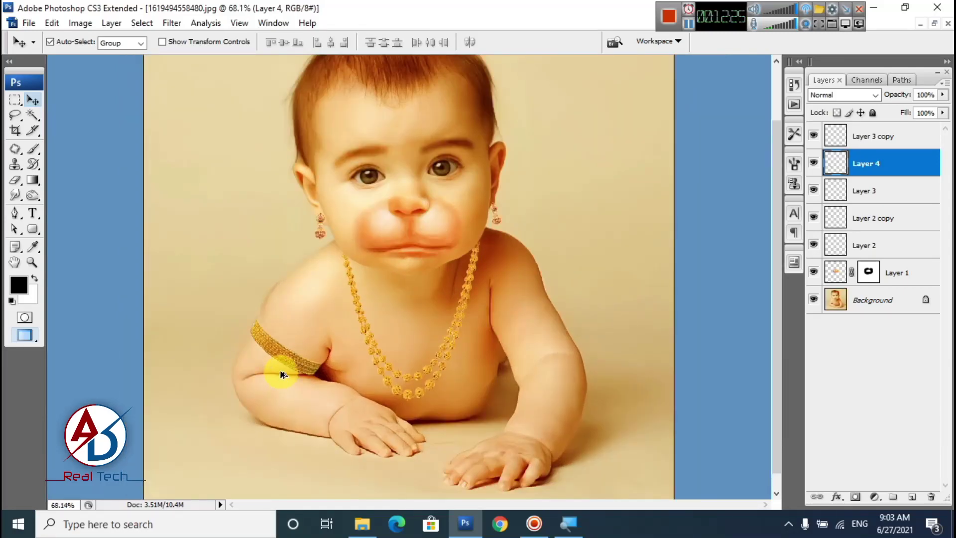
Duplicate the armlet onto the upper arm on the photo's right side, rotate it to about -58.1°, and scale it down to roughly the arm's width
scroll(281, 374, up, 1)
alt+drag(228, 342, 546, 200)
key(ctrl+t)
drag(518, 265, 566, 273)
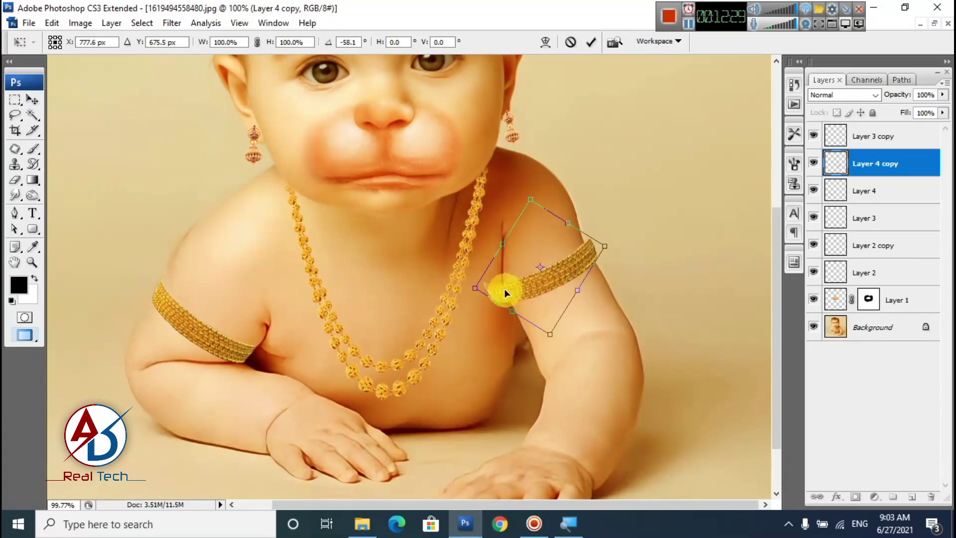
drag(504, 306, 527, 305)
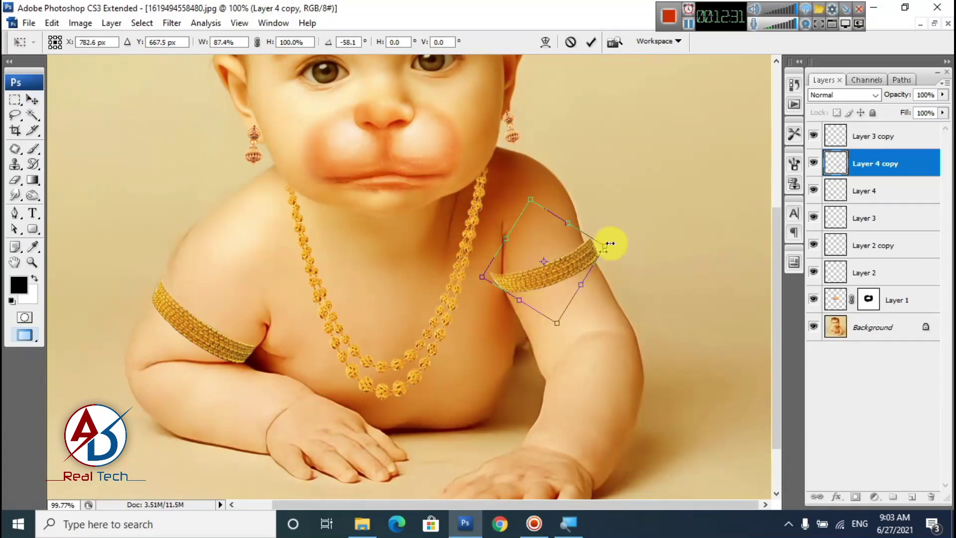
drag(610, 242, 598, 247)
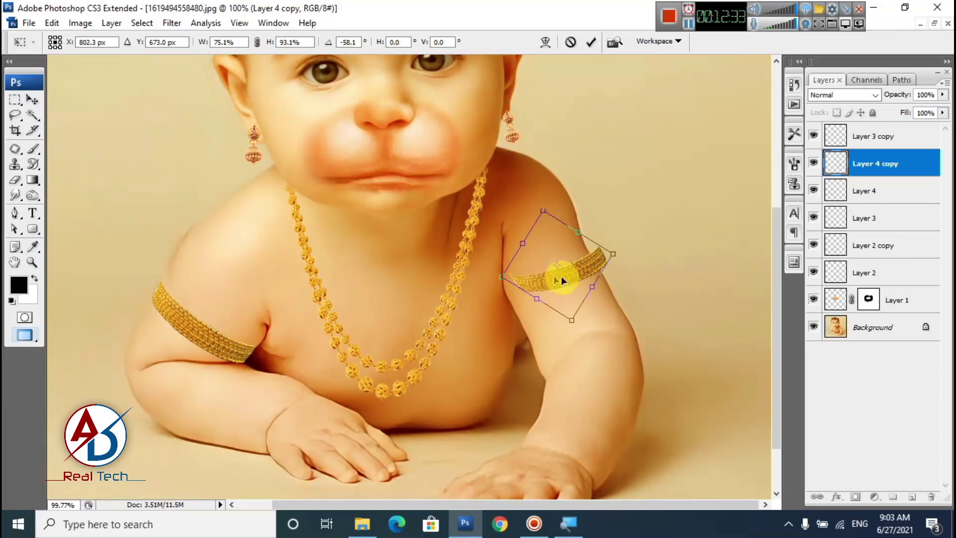
drag(554, 275, 569, 294)
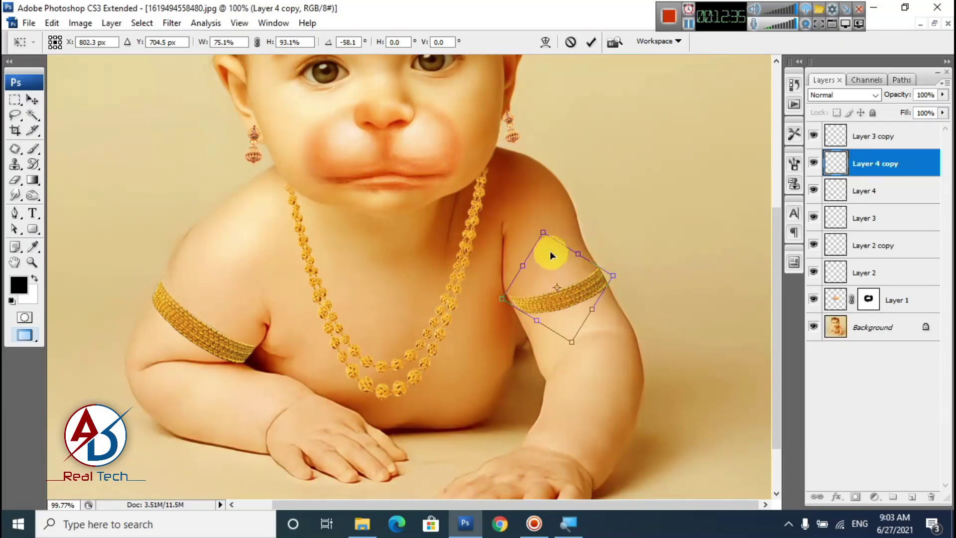
Resize the copied armlet to about 83.4% width and 87.1% height so it spans the upper arm
drag(545, 233, 549, 190)
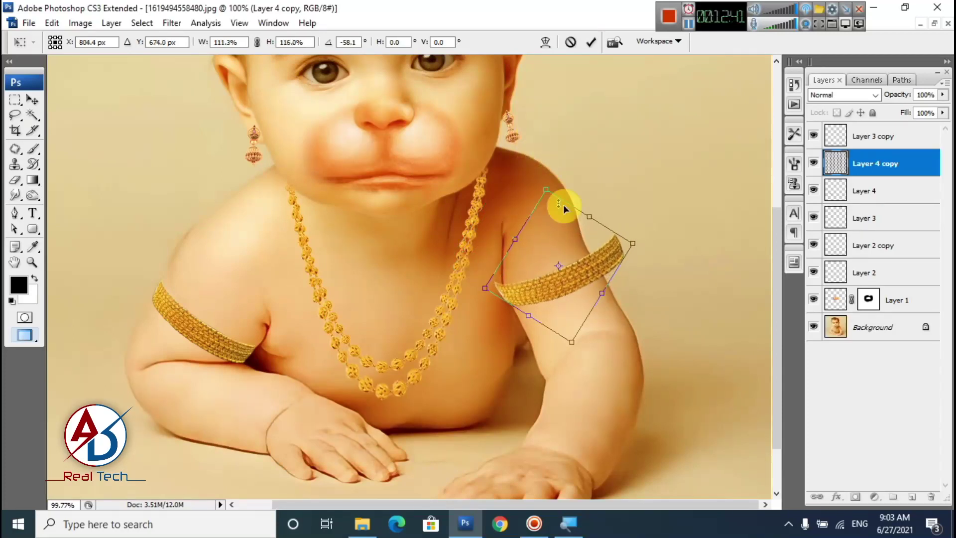
drag(634, 243, 600, 253)
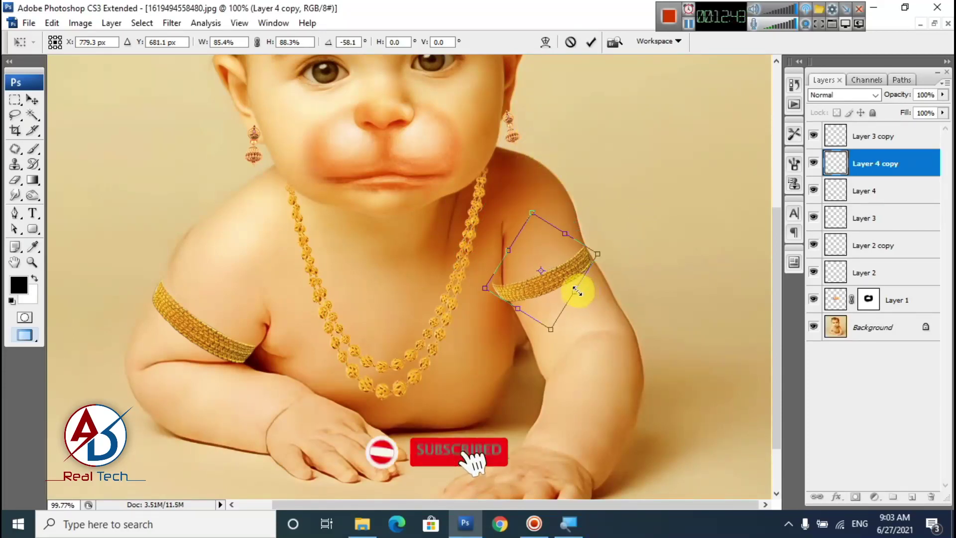
drag(575, 291, 584, 300)
drag(522, 311, 538, 327)
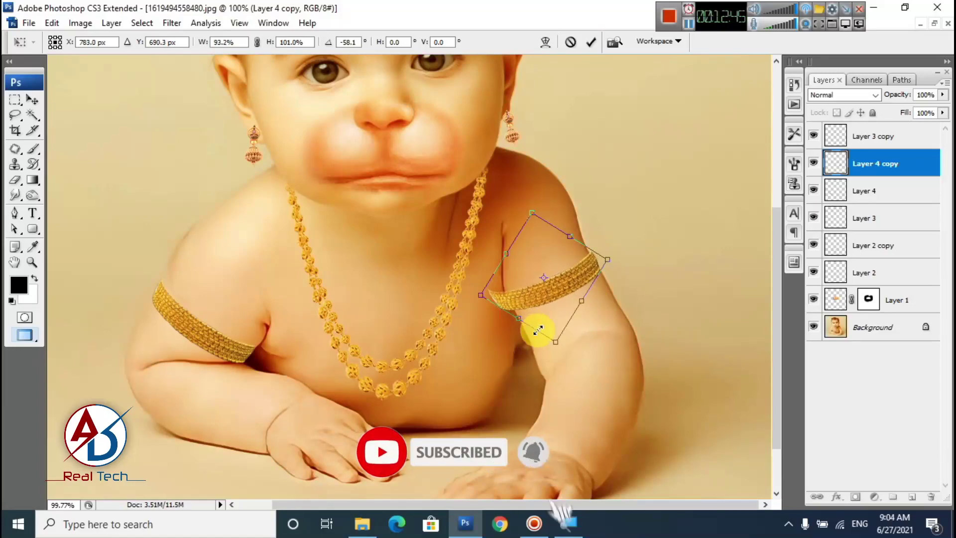
drag(482, 290, 497, 293)
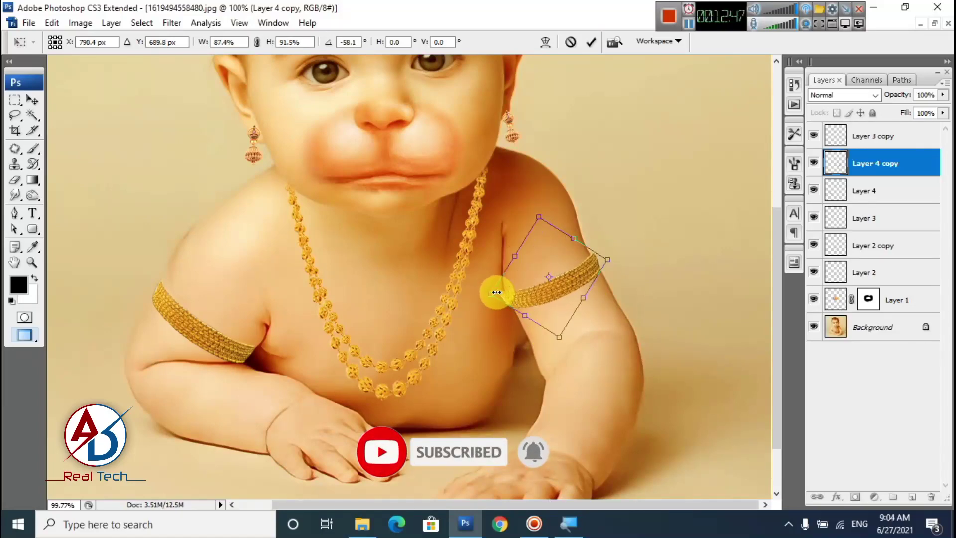
scroll(545, 297, up, 10)
drag(573, 320, 510, 352)
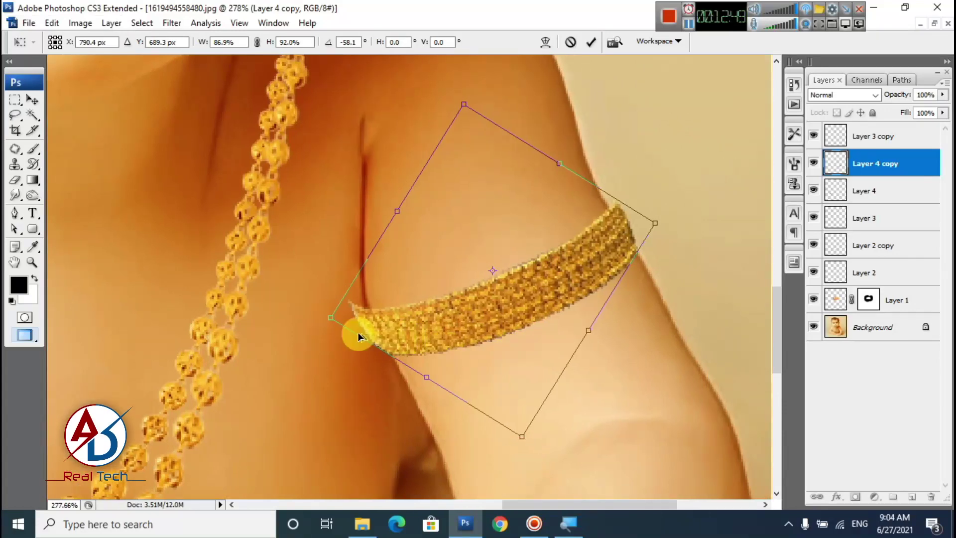
drag(329, 320, 343, 316)
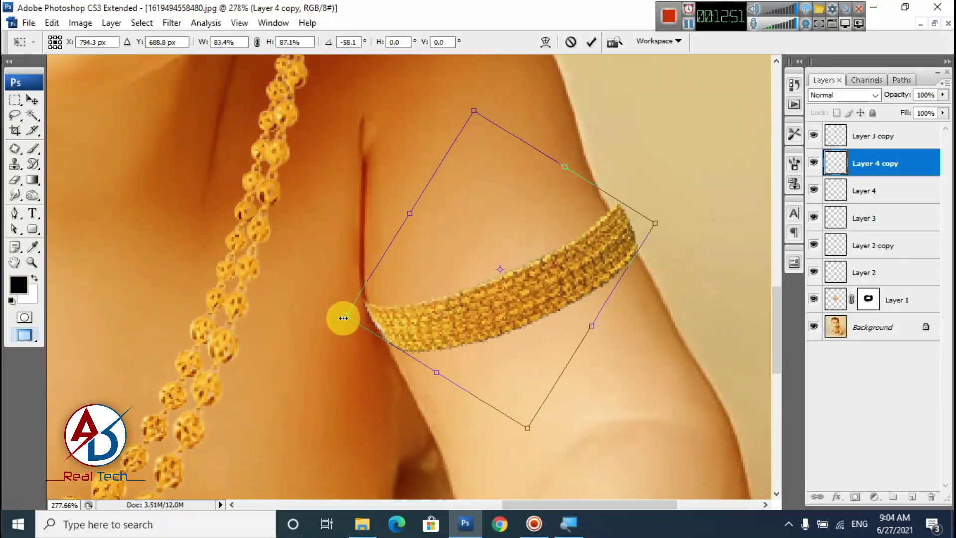
Distort the copied armlet's corners so both ends meet the edges of the upper arm, and apply the transform
drag(658, 226, 633, 208)
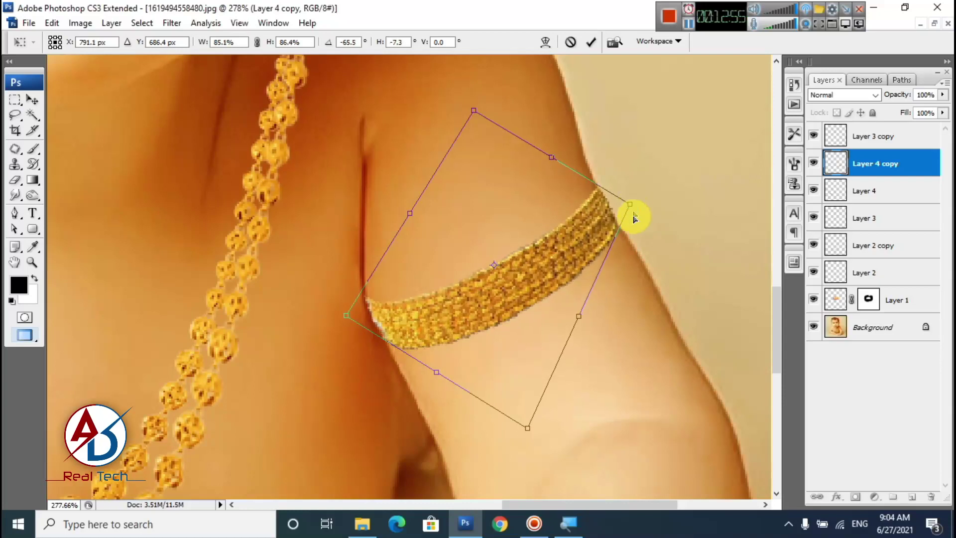
drag(436, 374, 435, 380)
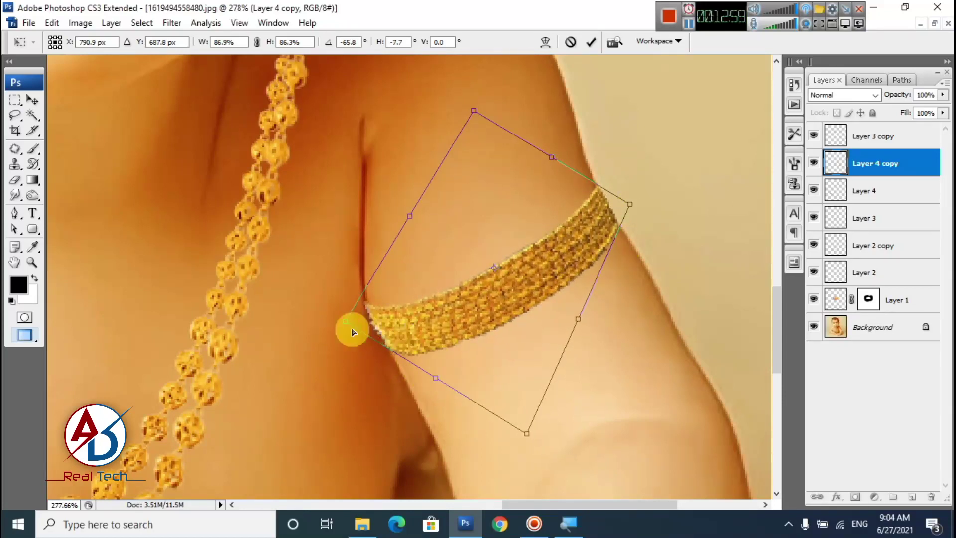
drag(347, 326, 352, 323)
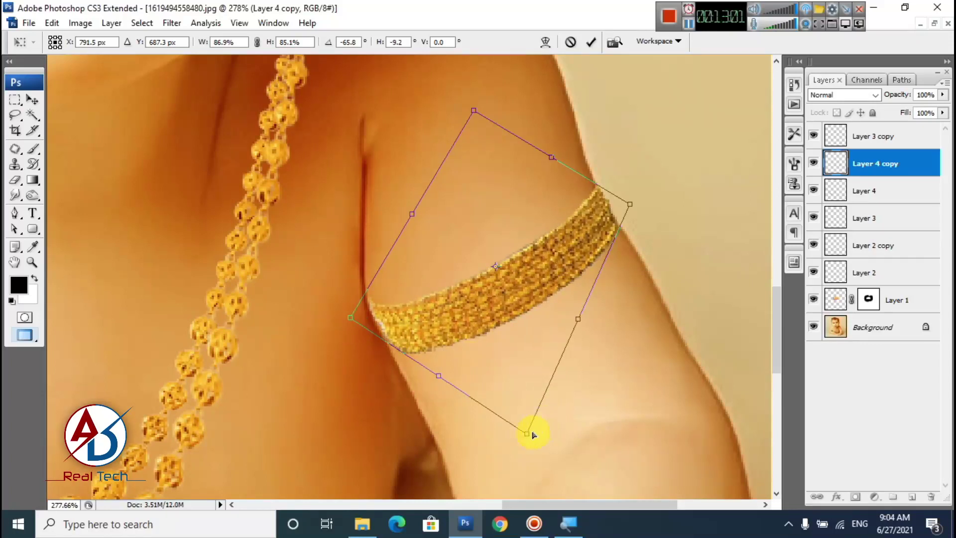
drag(532, 435, 520, 440)
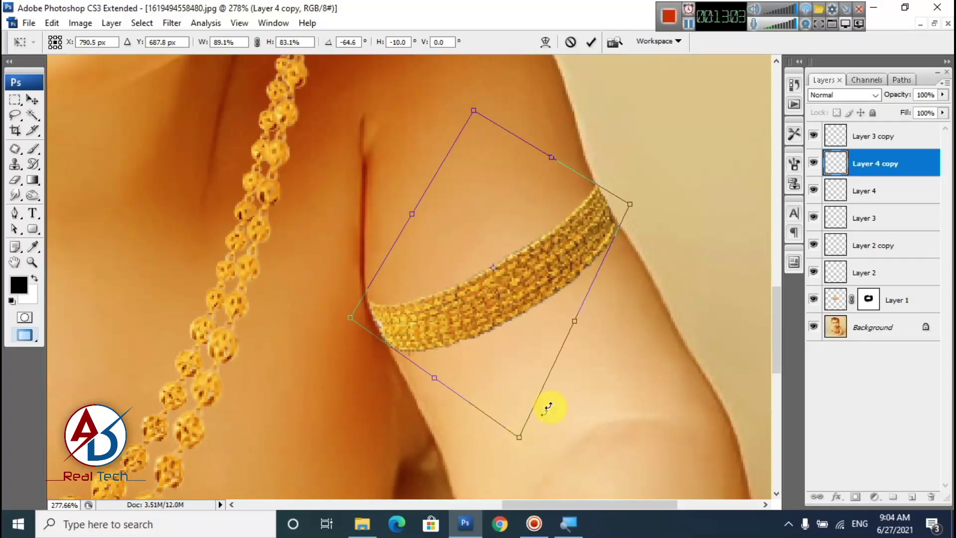
drag(632, 205, 636, 202)
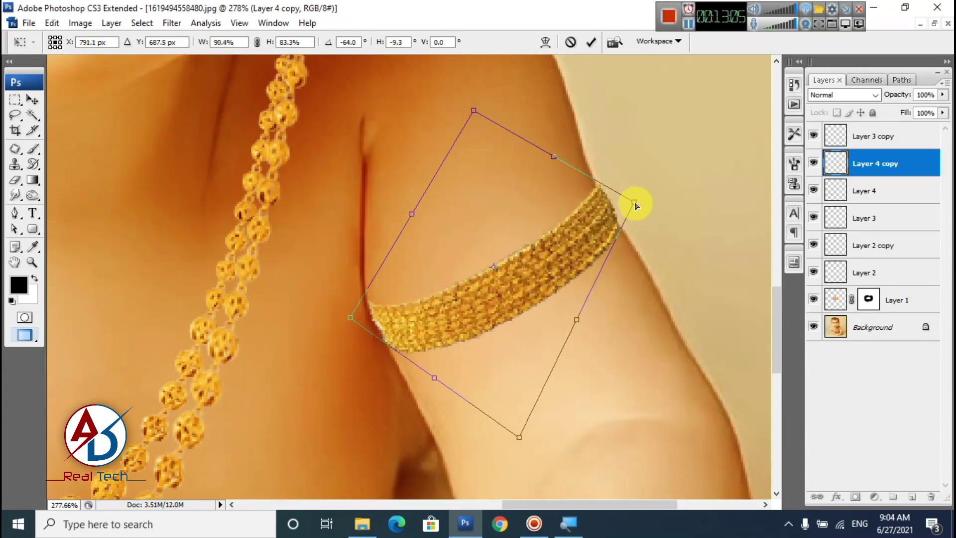
double_click(581, 219)
scroll(581, 224, down, 8)
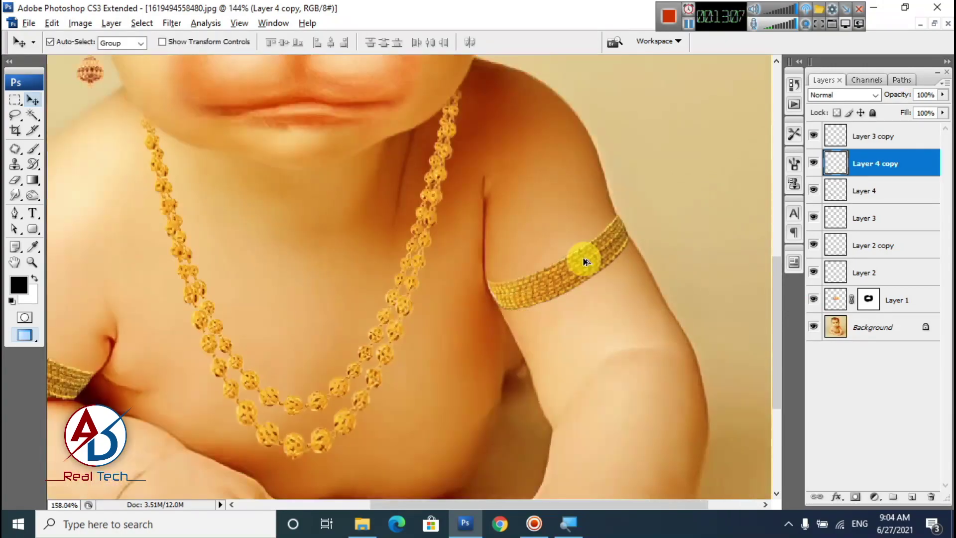
scroll(593, 377, up, 3)
drag(512, 395, 553, 247)
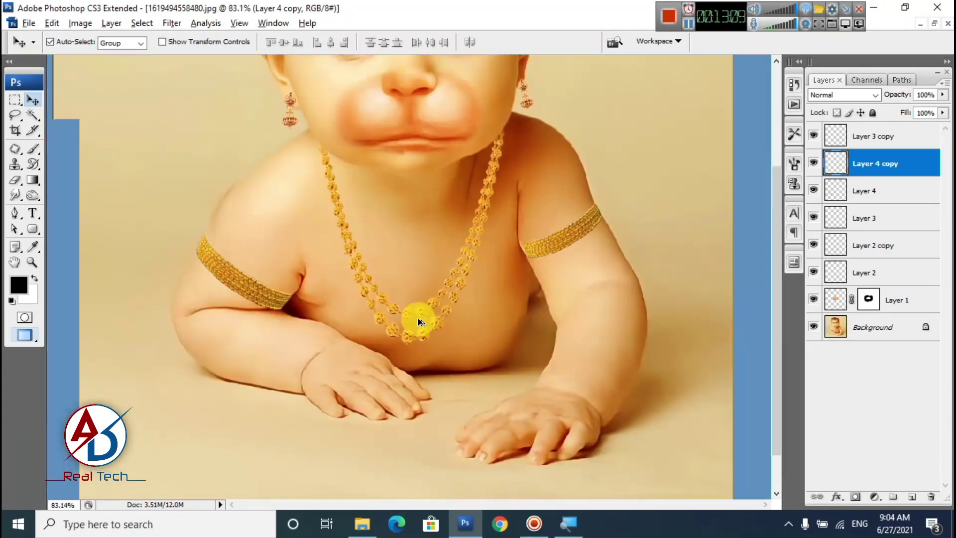
scroll(426, 331, down, 3)
Duplicate the right-side armlet onto the wrist below it and rotate the copy to about 63.7°
scroll(454, 347, up, 5)
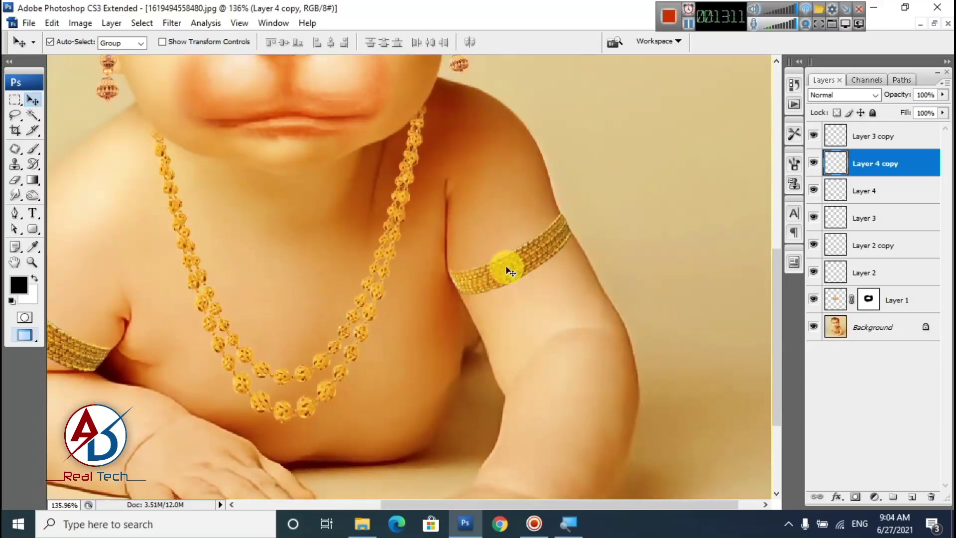
drag(507, 268, 531, 346)
drag(557, 418, 516, 263)
drag(494, 192, 515, 276)
key(ctrl+t)
drag(586, 384, 455, 398)
drag(539, 284, 528, 343)
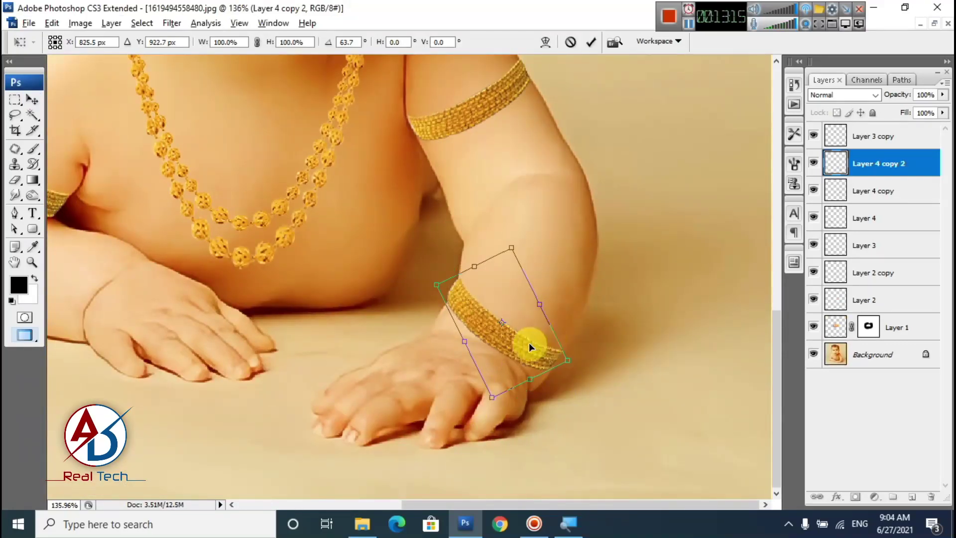
Flip the wrist bangle and rotate it to about -120.7° so its band arches over the wrist
right_click(528, 342)
click(555, 331)
drag(586, 384, 498, 406)
right_click(512, 361)
click(546, 348)
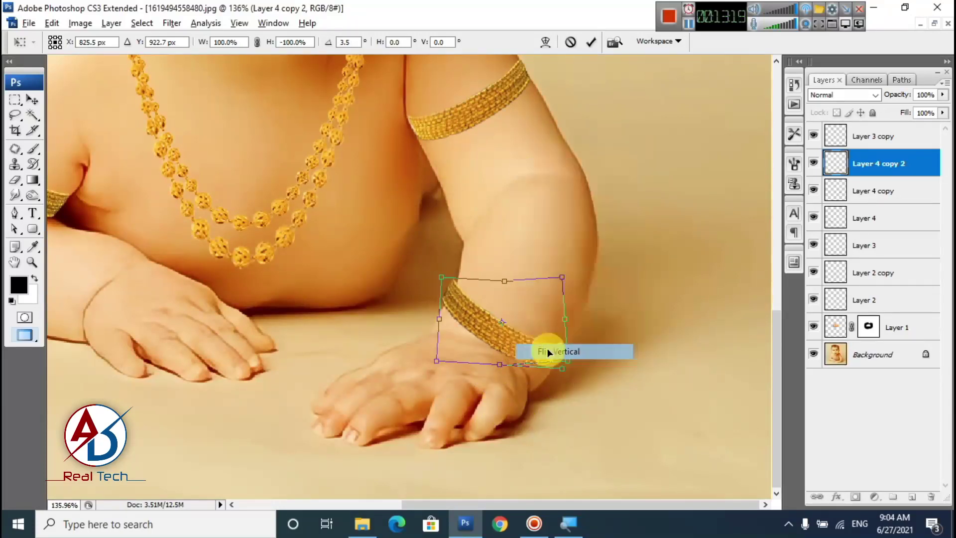
drag(546, 337, 507, 439)
drag(508, 429, 515, 429)
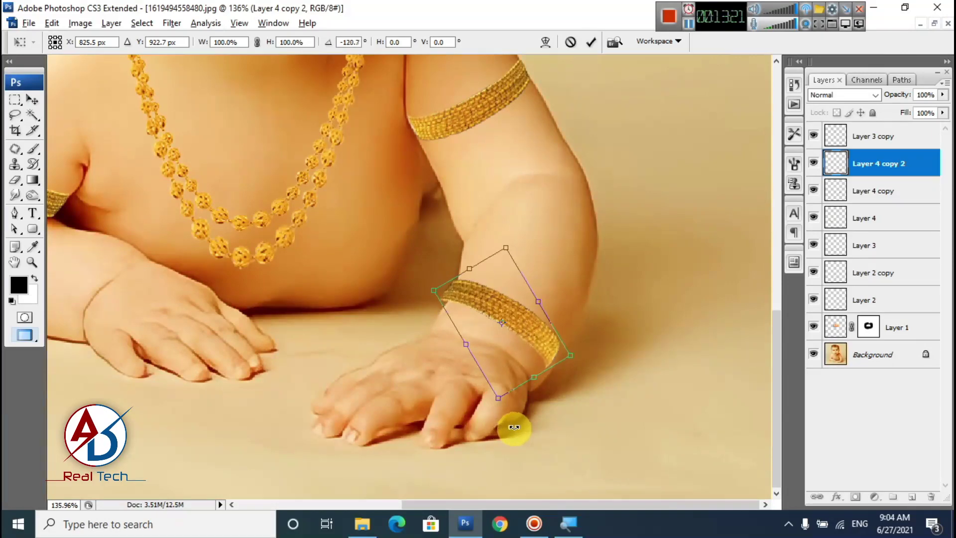
Shift the bangle slightly down the wrist, fine-tune its rotation to about -123.1°, and apply the transform
scroll(529, 403, up, 4)
drag(545, 321, 541, 340)
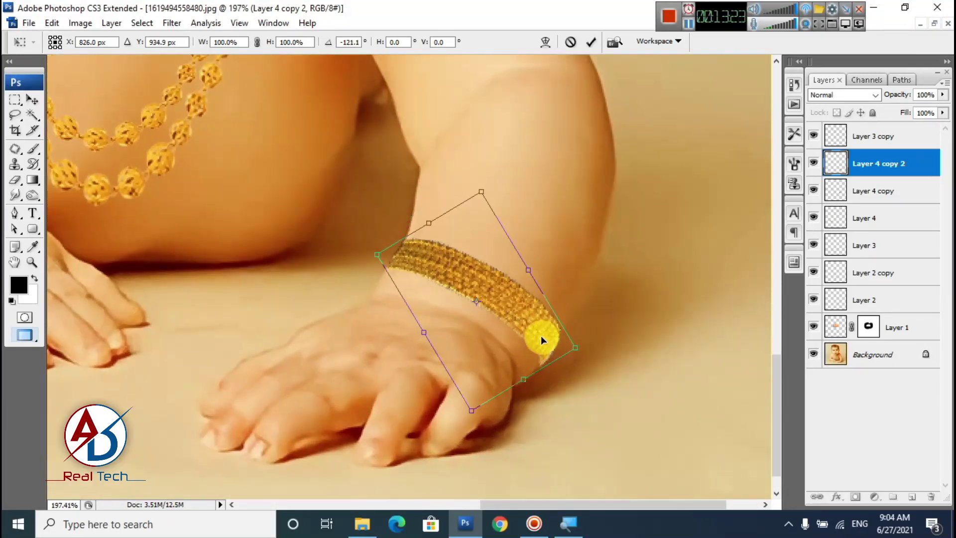
drag(596, 302, 596, 297)
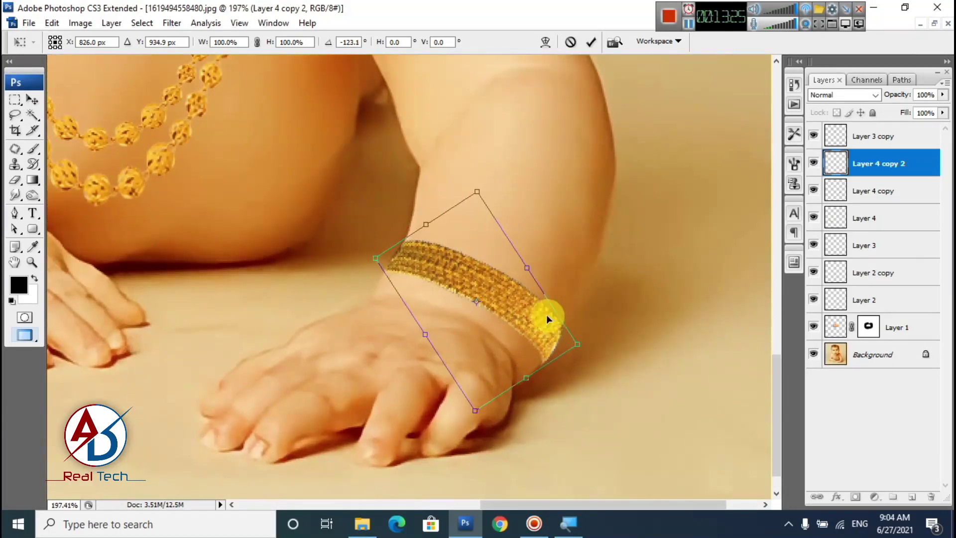
key(Return)
scroll(500, 365, down, 12)
scroll(498, 373, down, 5)
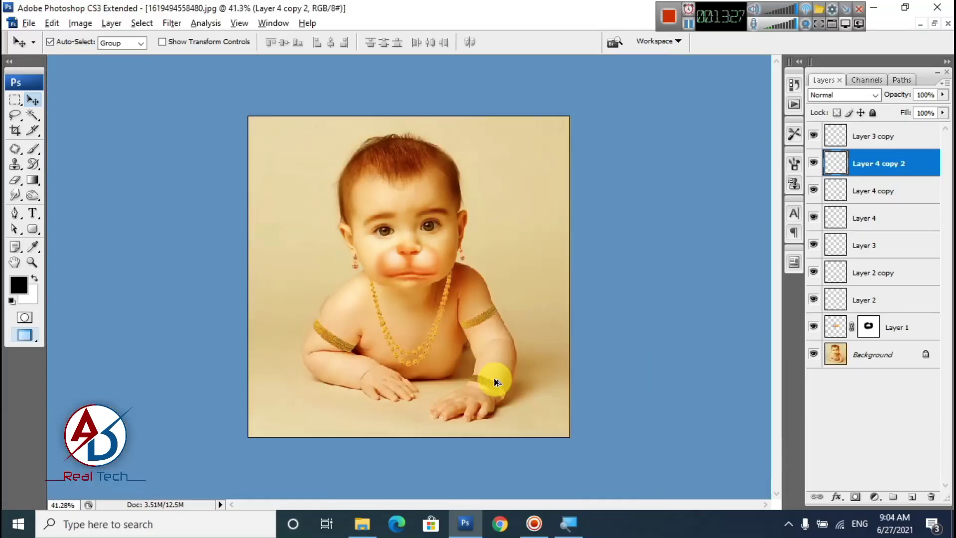
scroll(463, 381, down, 5)
scroll(457, 377, up, 3)
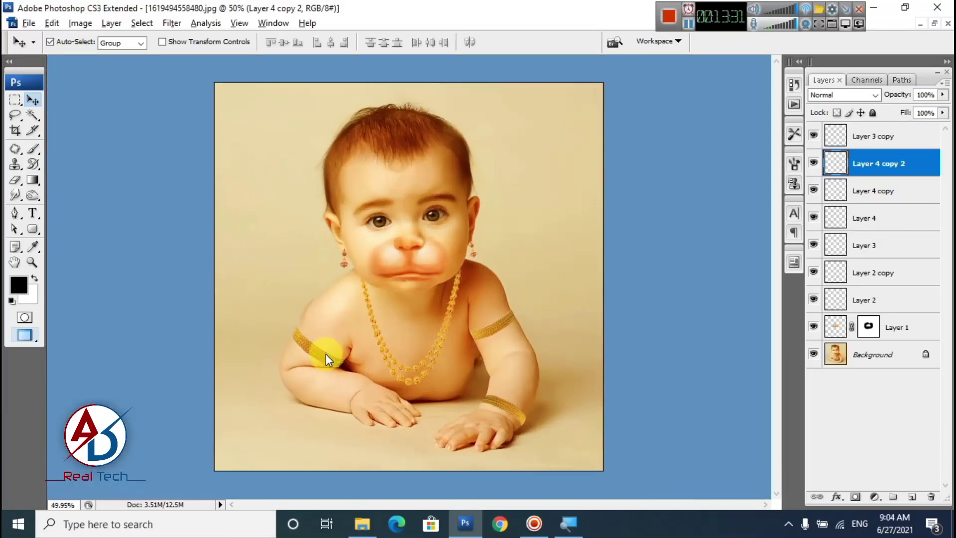
Open the tail cutout from the hanuman folder, copy the whole image and paste it into the baby composite
key(alt+Tab)
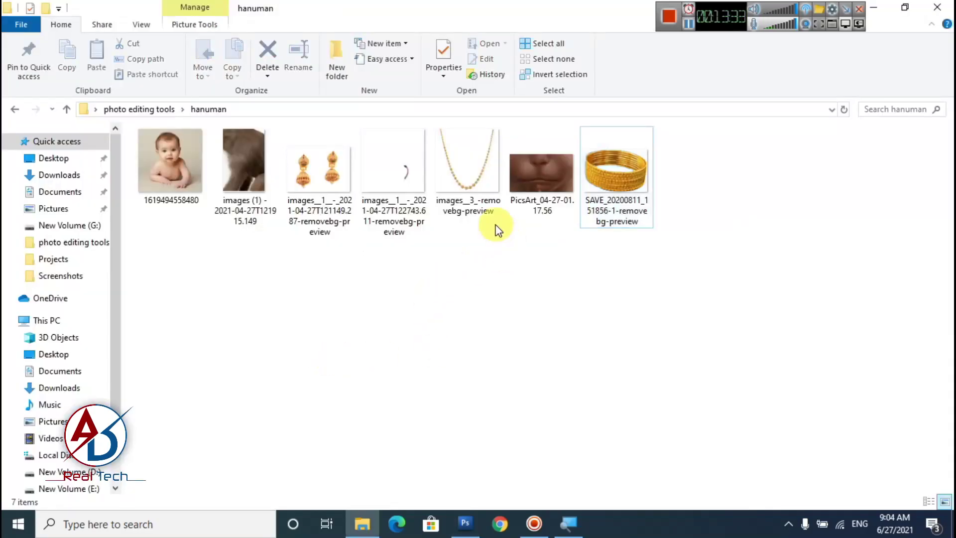
drag(394, 190, 361, 304)
key(ctrl+a)
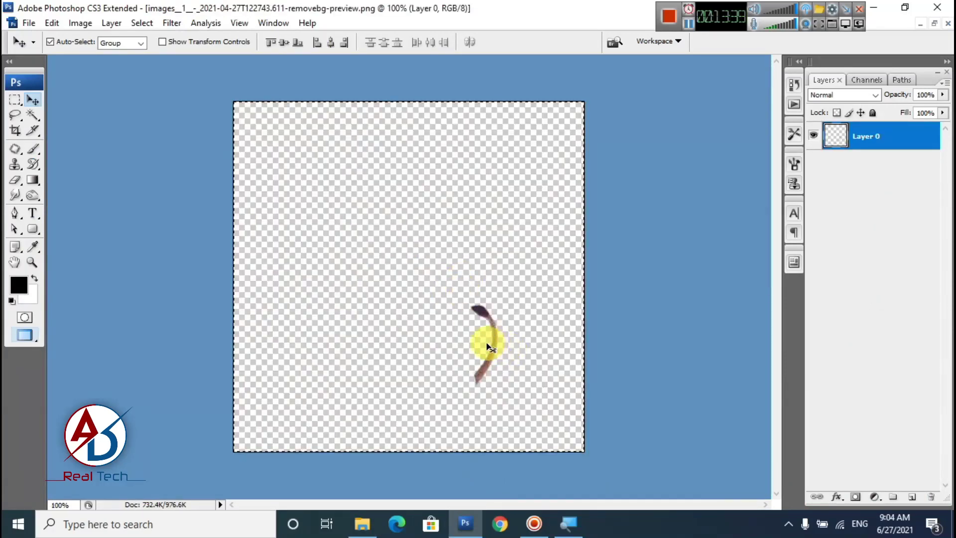
key(ctrl+Tab)
key(ctrl+v)
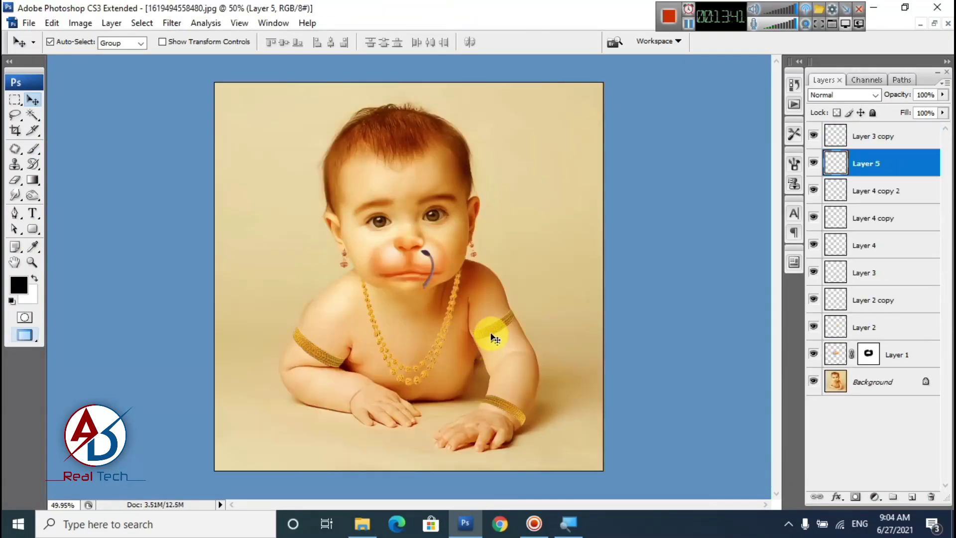
Enlarge the tail to about 372.1%, rotate it to about -89.9° so it arches horizontally, and apply the transform
key(ctrl+t)
drag(440, 249, 512, 196)
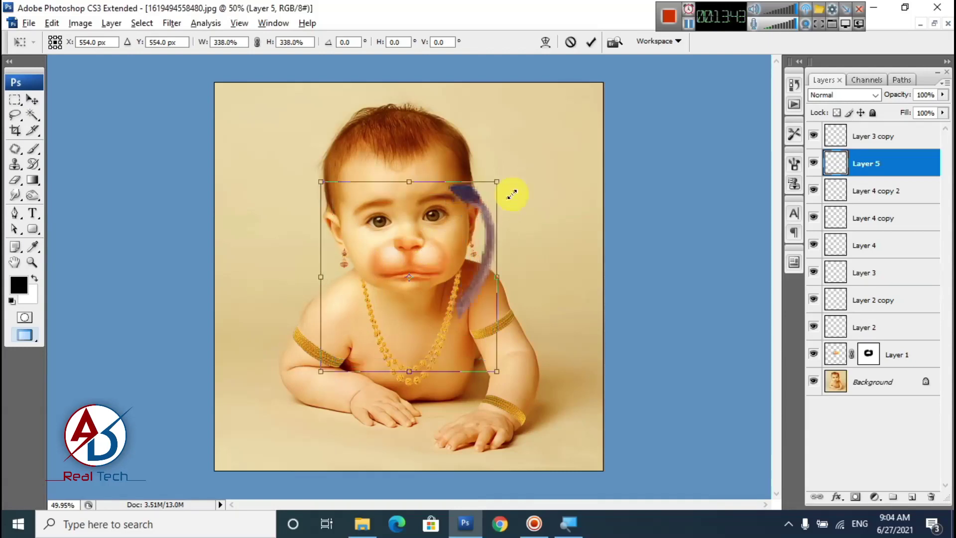
drag(604, 299, 421, 164)
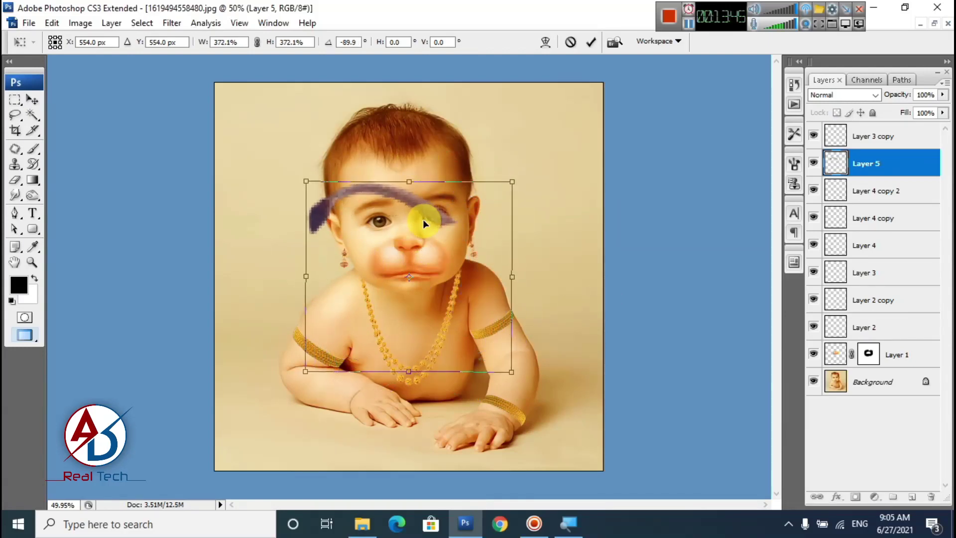
key(Return)
Move the tail down from the face, scale it to about 73.2%, and position it beside the baby's left-side shoulder in the picture
drag(448, 220, 421, 306)
key(ctrl+t)
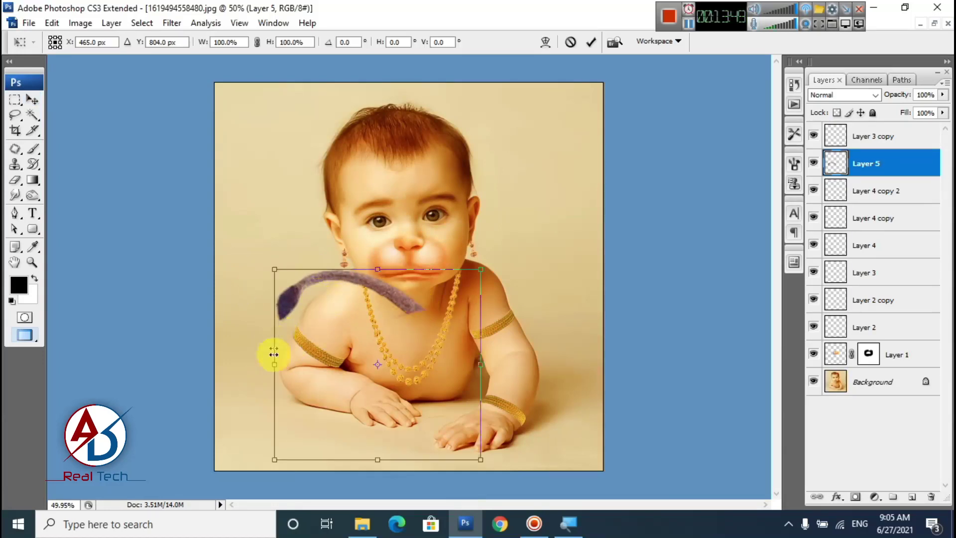
drag(279, 455, 329, 409)
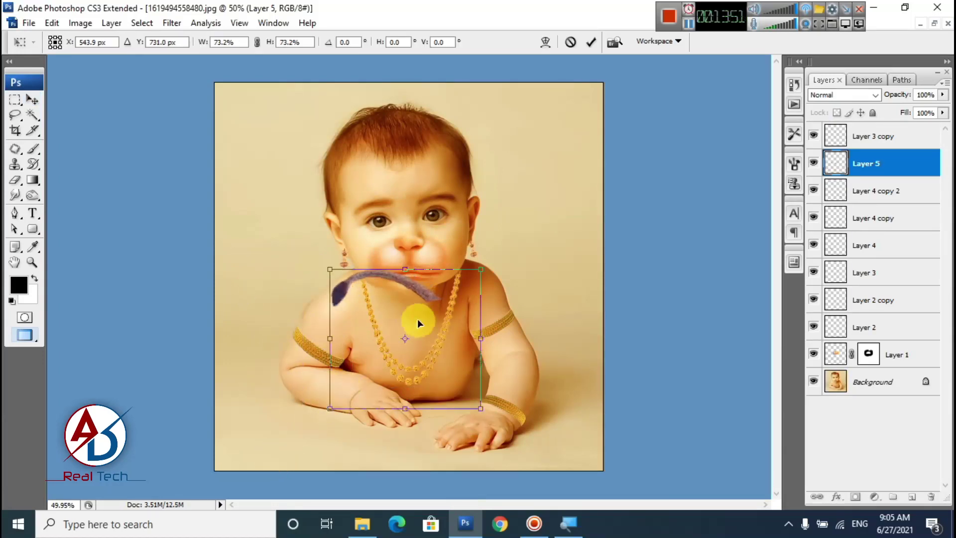
drag(417, 319, 331, 271)
Rotate the tail to about -20.4°, shift its base slightly down to meet the shoulder, and apply the transform
drag(489, 334, 502, 312)
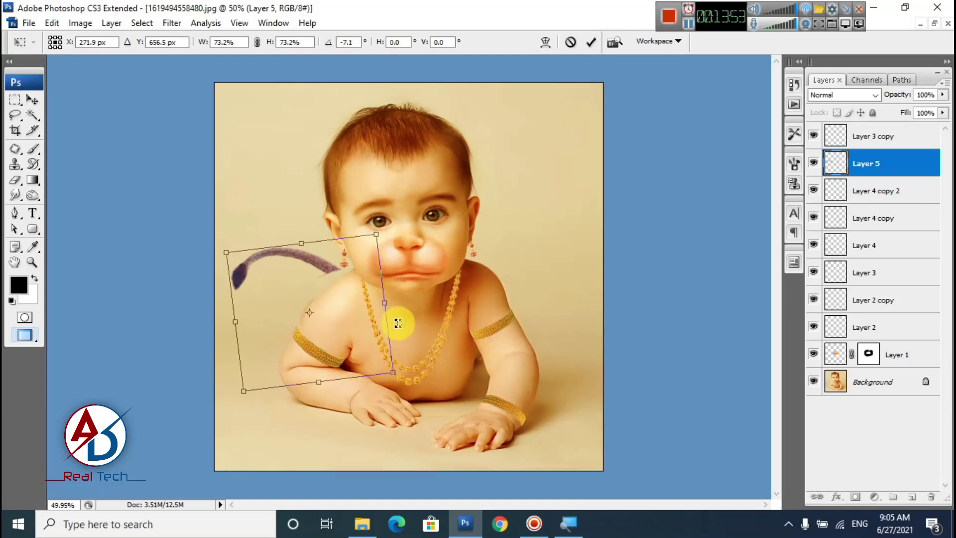
drag(338, 318, 347, 329)
drag(476, 353, 465, 329)
key(Down)
key(Down)
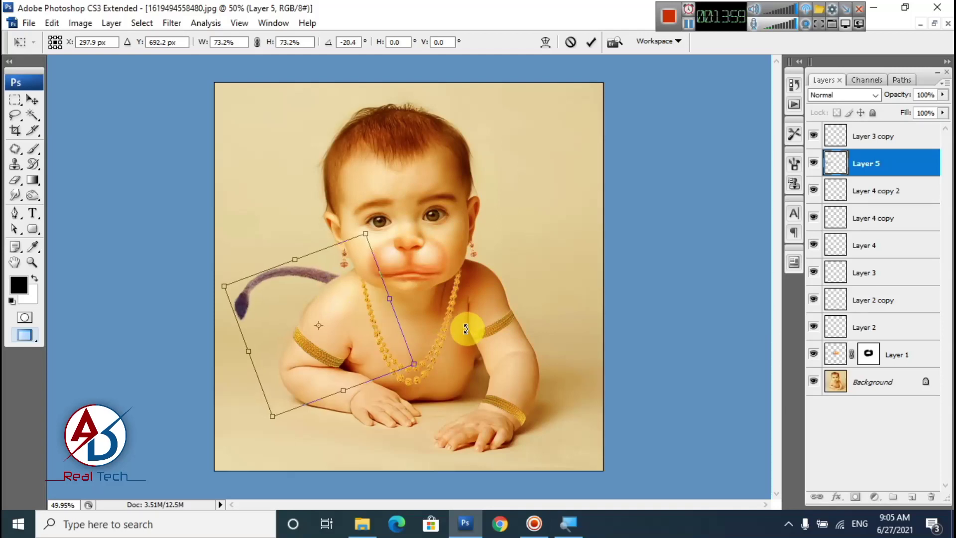
double_click(331, 320)
Refine the tail's placement against the shoulder edge with a further rotation of about -1.5° and small rightward and downward nudges, and apply it
alt+scroll(349, 318, up, 3)
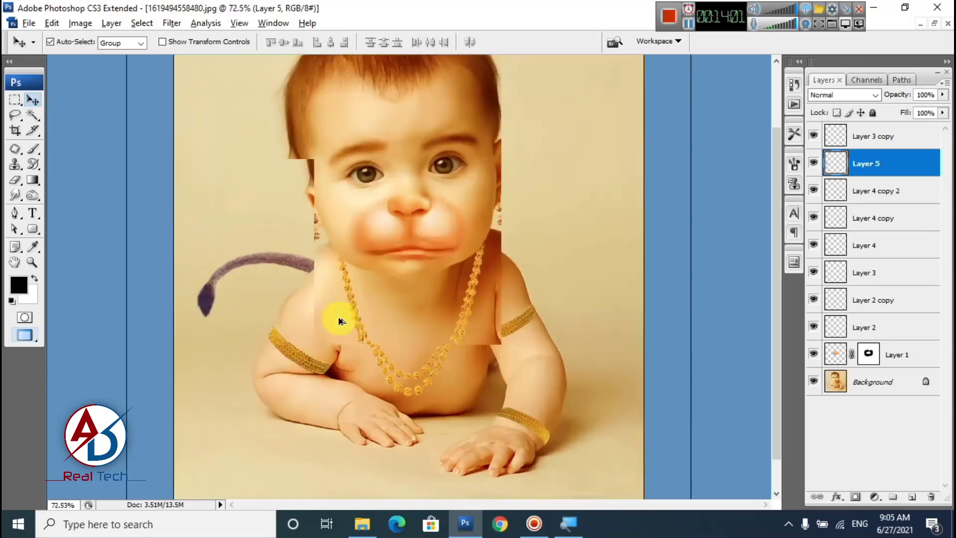
drag(281, 253, 286, 256)
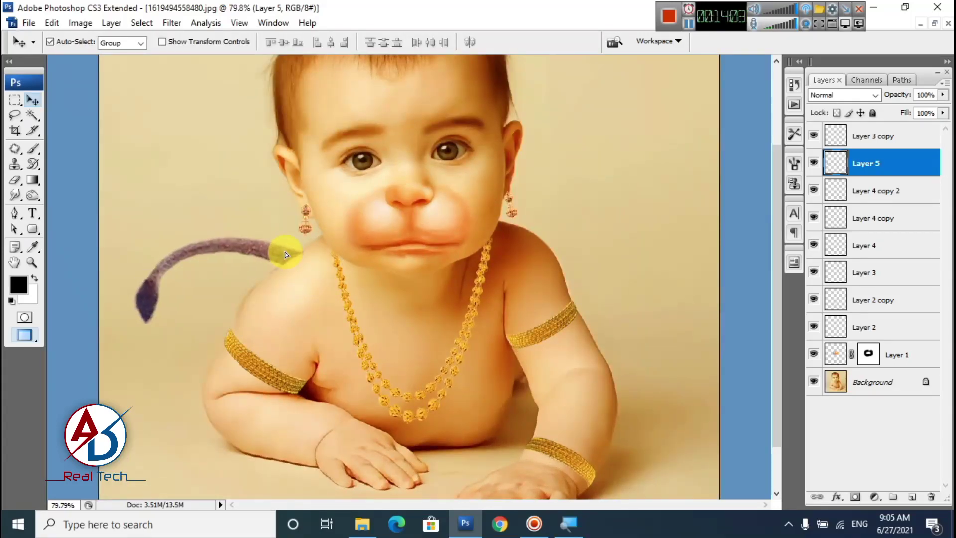
scroll(284, 255, up, 2)
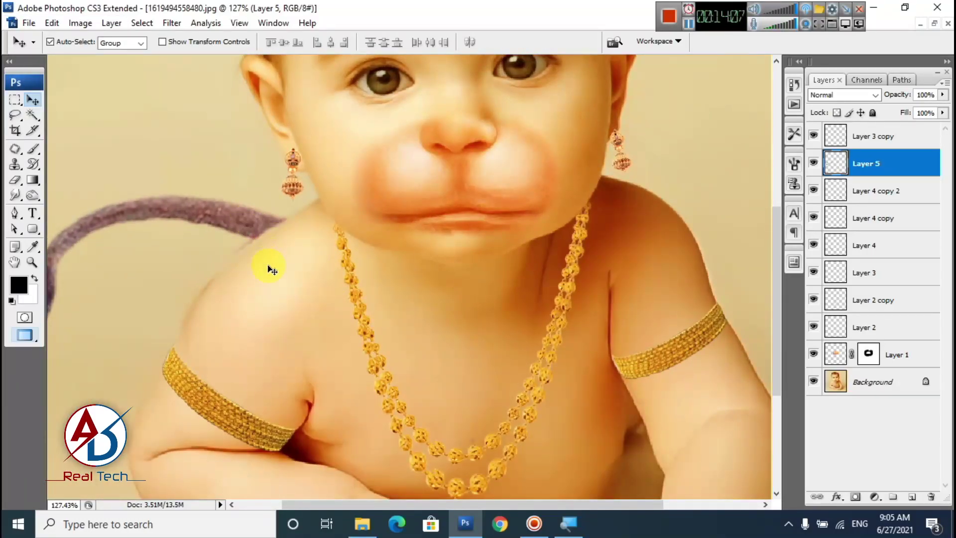
key(ctrl+t)
drag(529, 337, 527, 332)
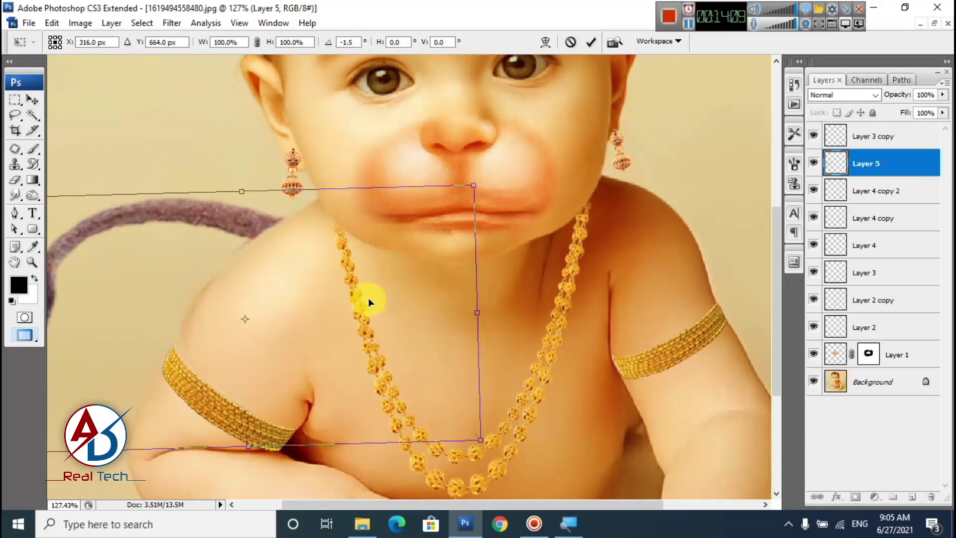
key(Right)
key(Right)
key(Right)
key(Right)
key(Right)
key(Right)
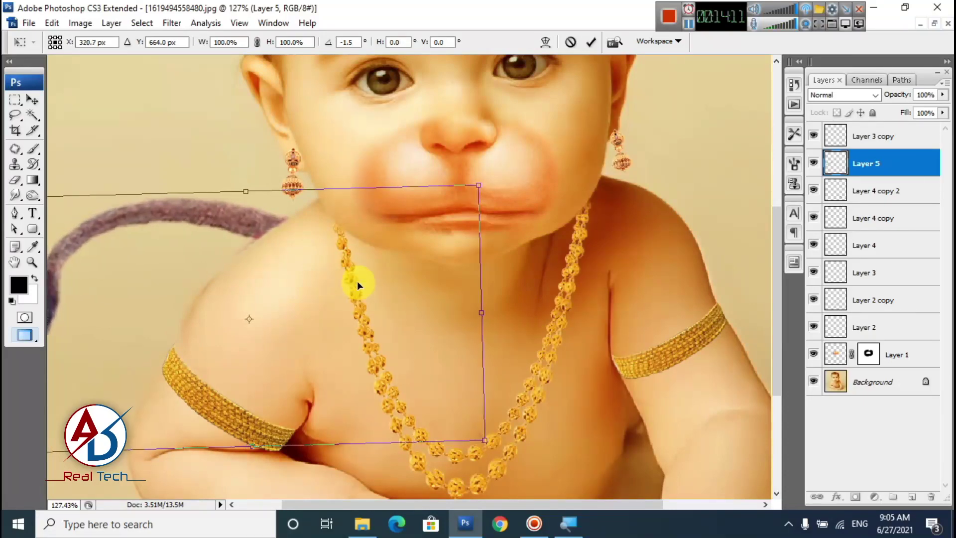
key(Down)
key(Return)
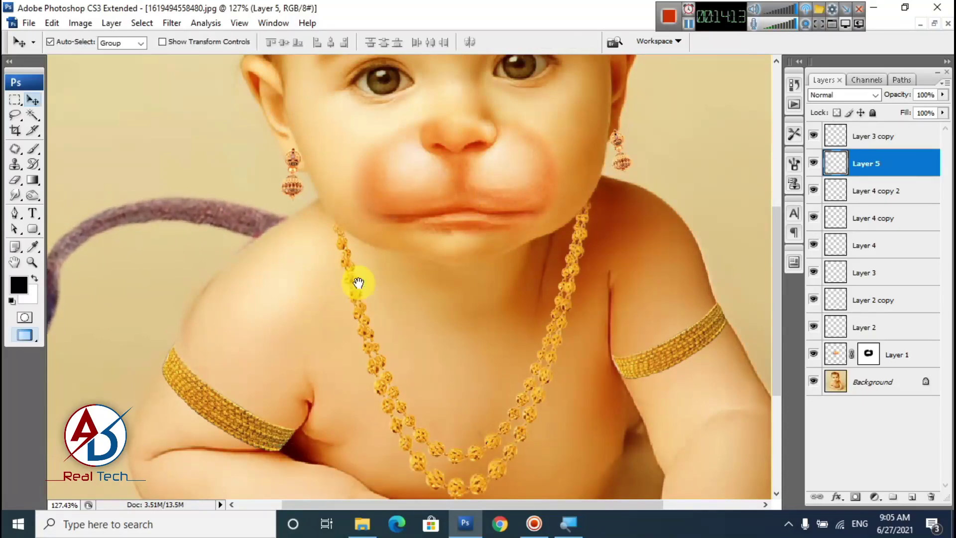
Apply Color Balance to the tail with midtone levels +94, -4 and -58 to turn it reddish
scroll(194, 360, down, 6)
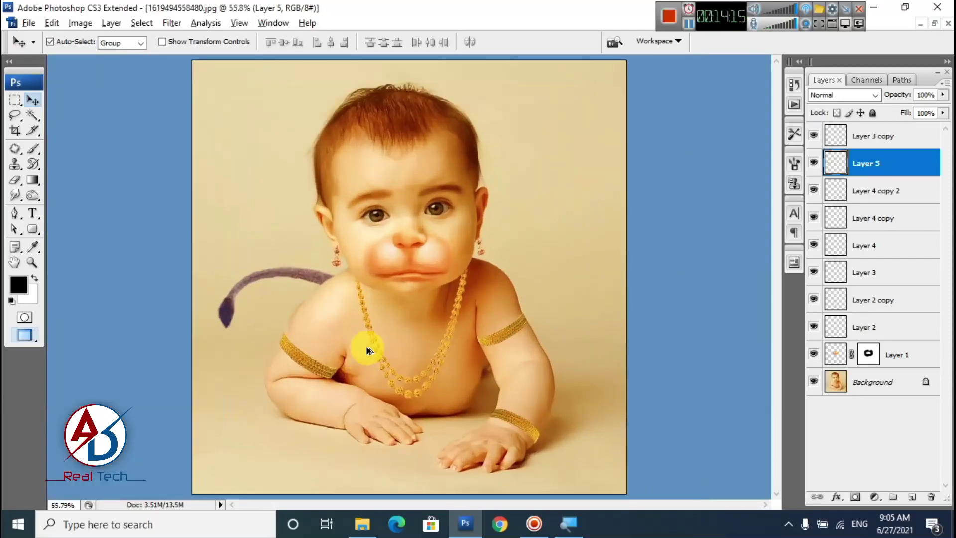
scroll(366, 350, up, 2)
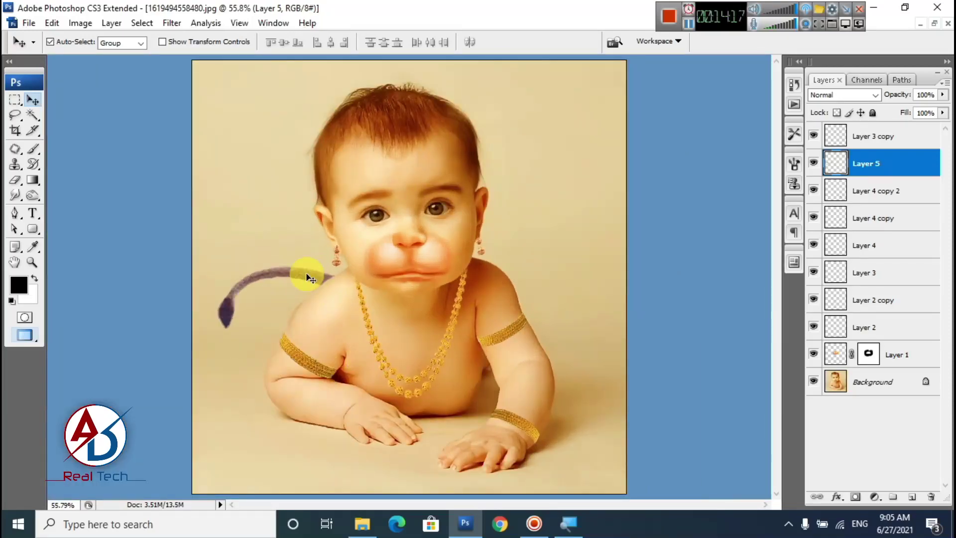
key(ctrl+b)
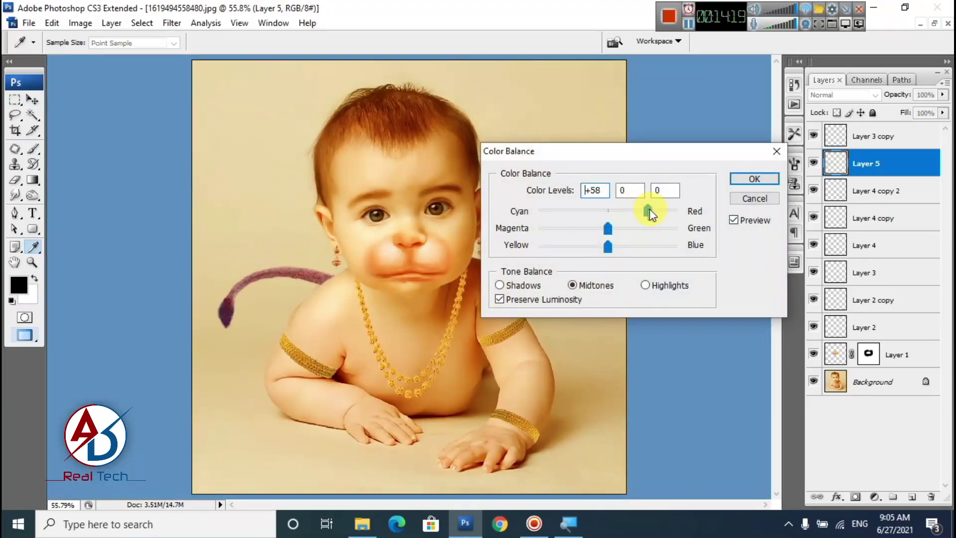
drag(673, 209, 673, 208)
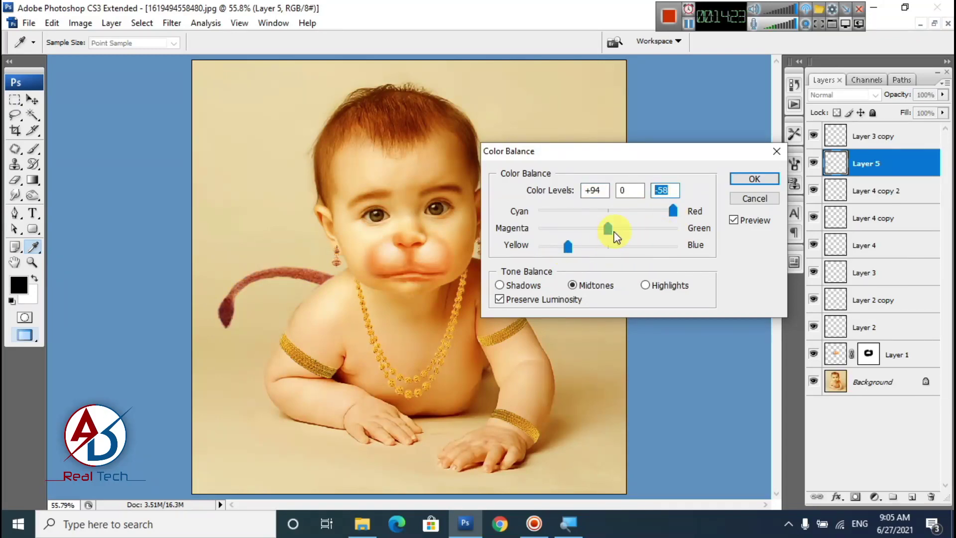
drag(588, 228, 625, 229)
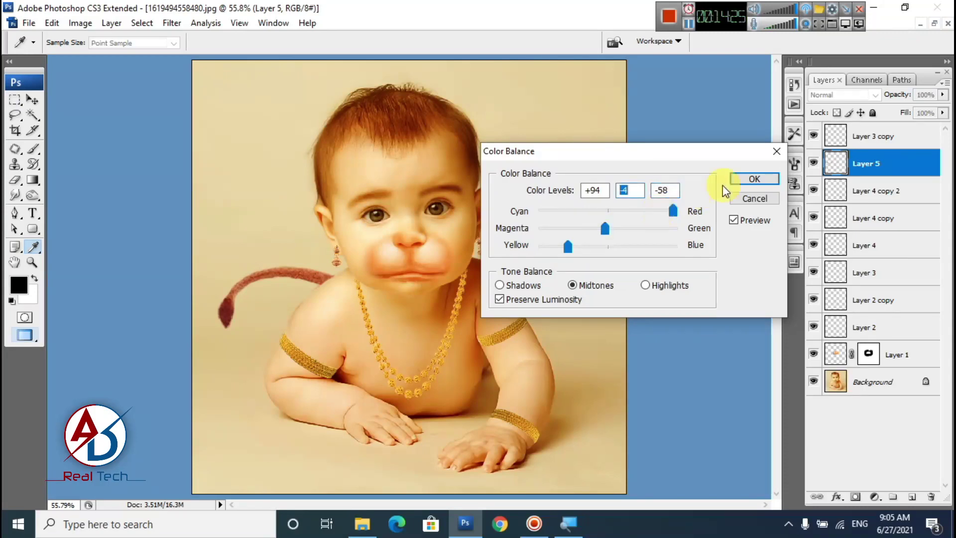
click(753, 178)
Apply Color Balance to the muzzle on Layer 1 with midtone levels -37, +29 and 0 to match the skin
ctrl+click(427, 264)
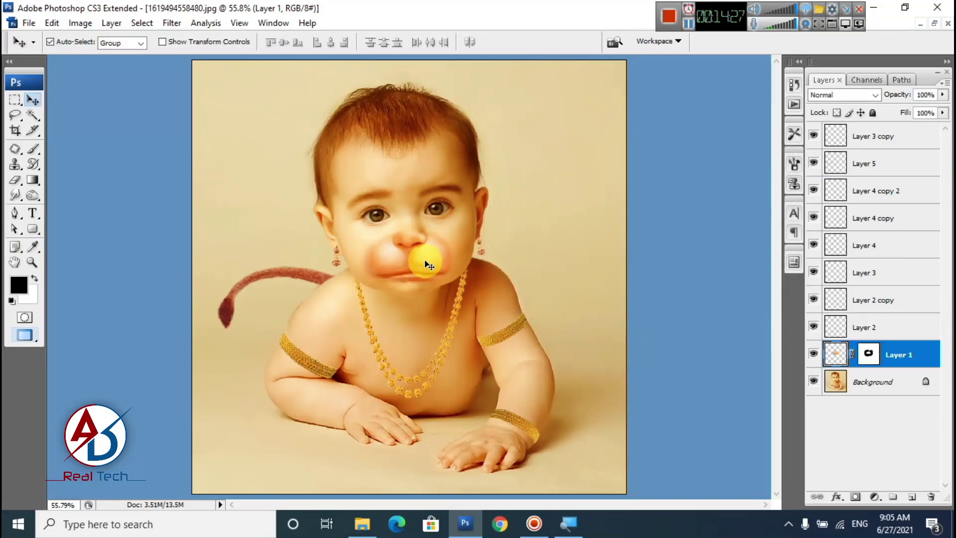
key(ctrl+b)
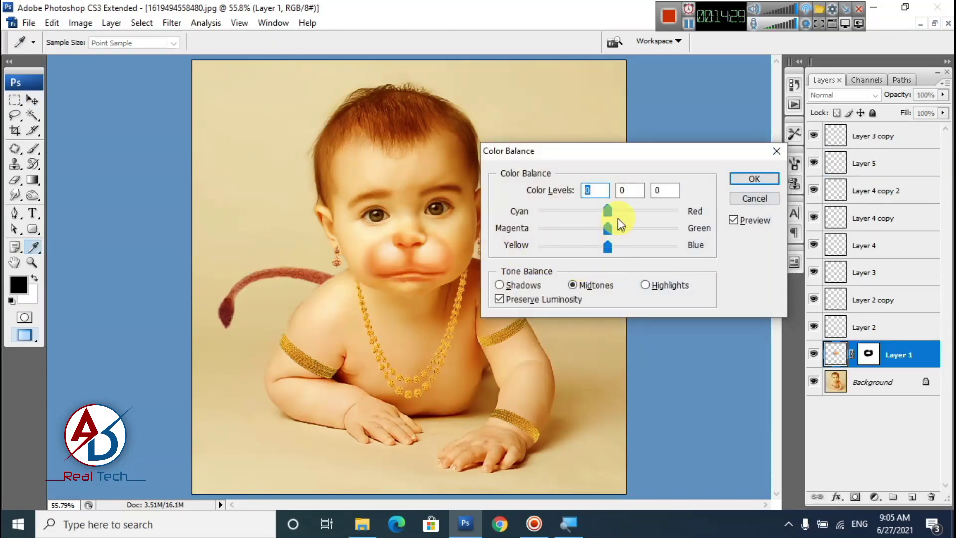
drag(608, 210, 643, 210)
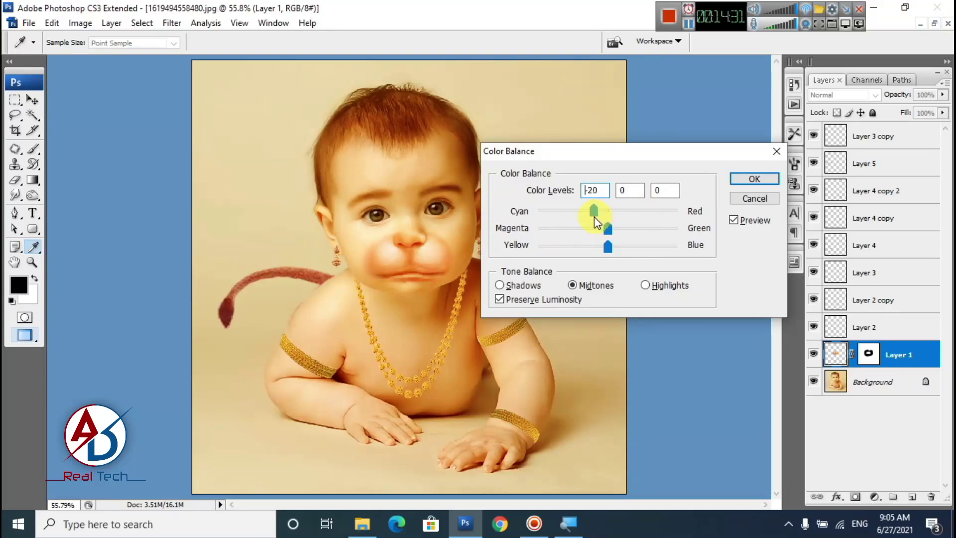
click(608, 241)
drag(608, 227, 636, 227)
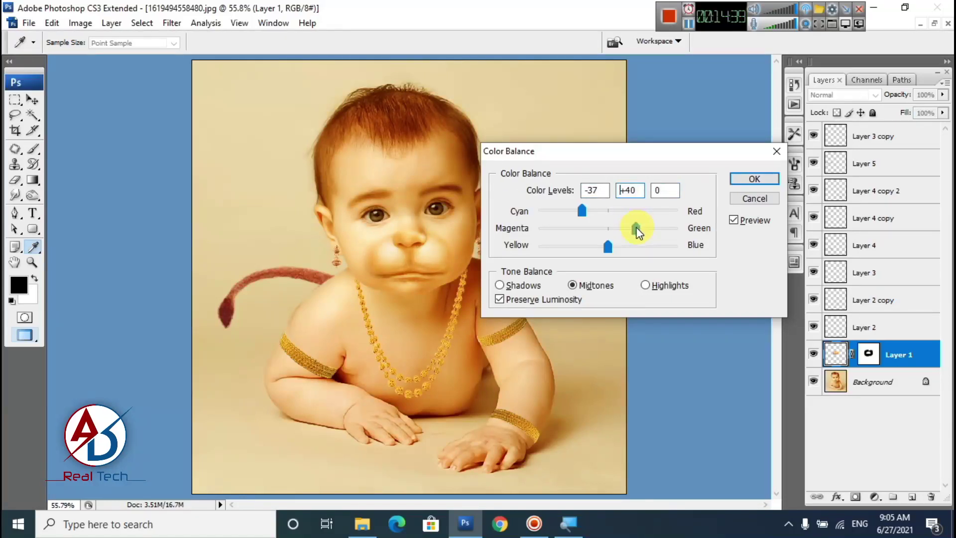
click(753, 183)
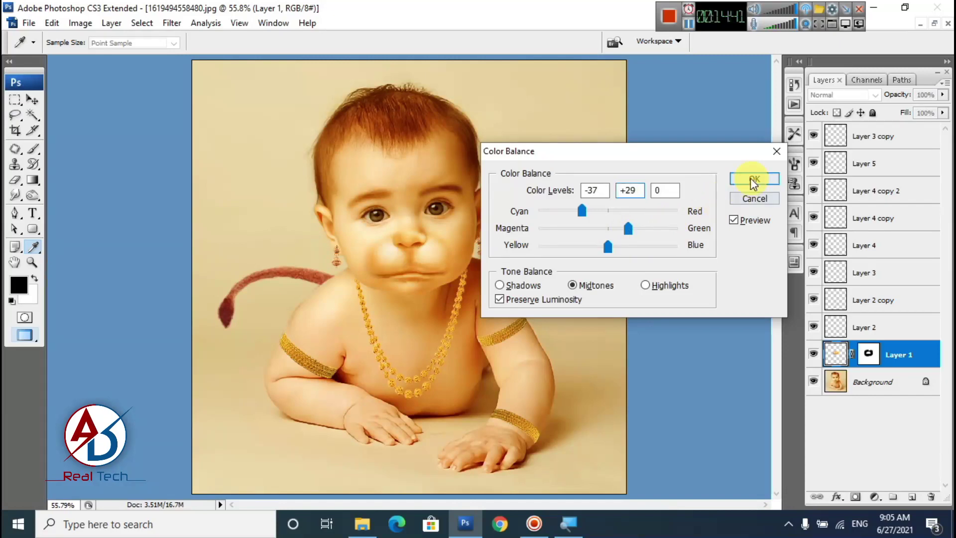
Darken the line between the lips and the groove under the nose on the muzzle layer with the Burn tool
scroll(424, 264, down, 5)
scroll(497, 331, up, 3)
scroll(495, 332, up, 2)
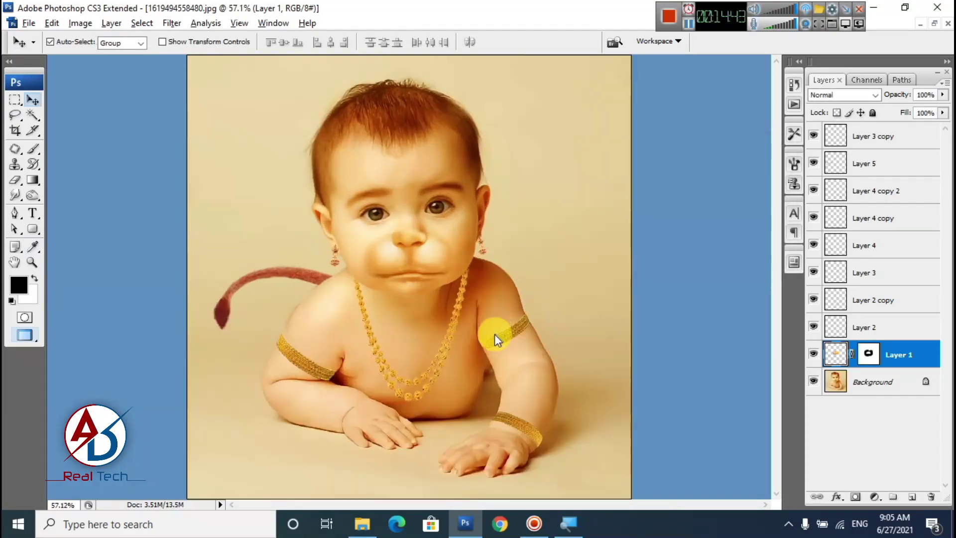
scroll(488, 347, up, 2)
scroll(446, 338, up, 1)
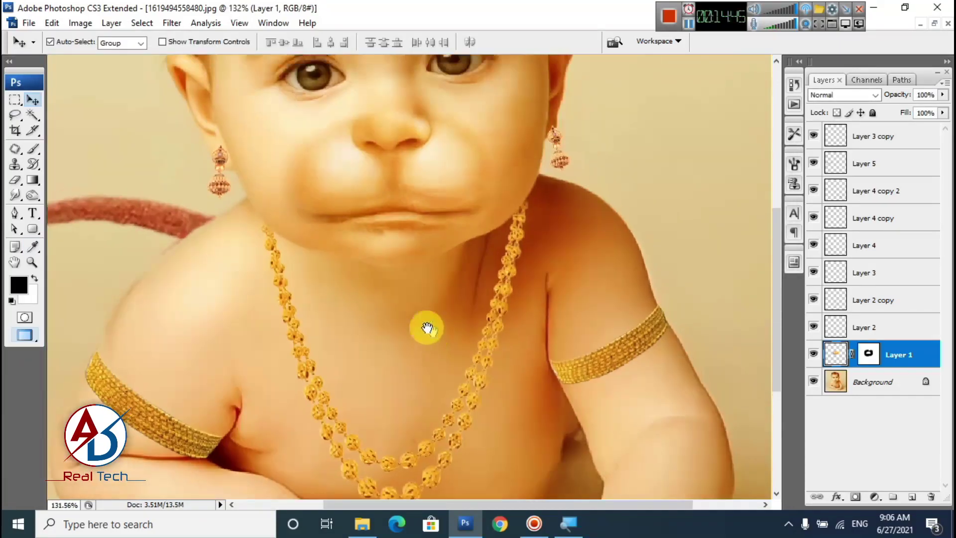
click(32, 197)
scroll(406, 239, up, 3)
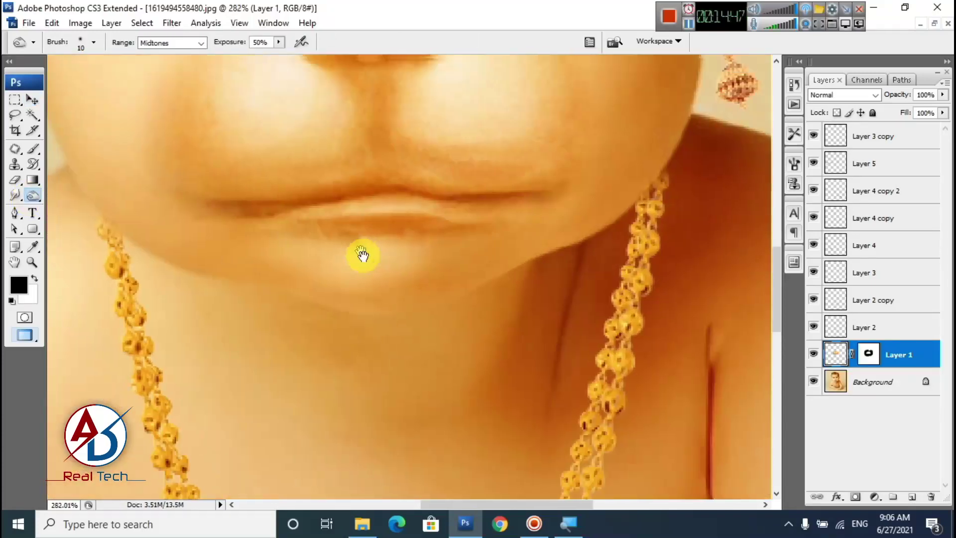
mouse_move(232, 215)
mouse_down()
mouse_move(397, 202)
mouse_move(536, 207)
mouse_up()
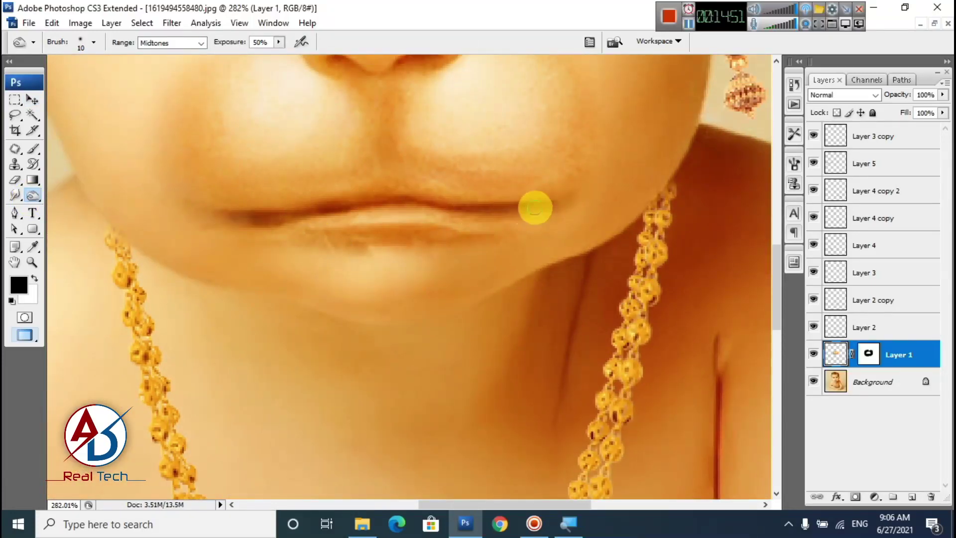
scroll(341, 326, up, 4)
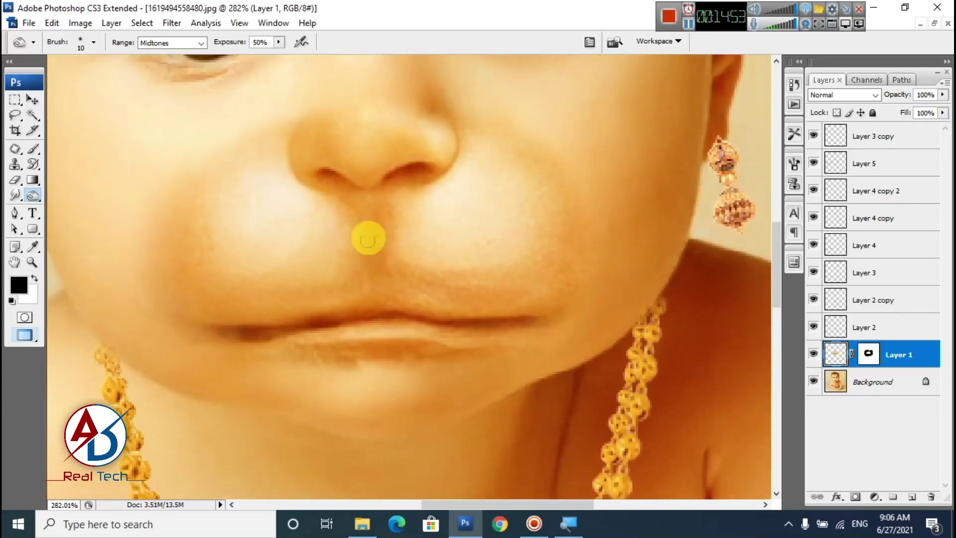
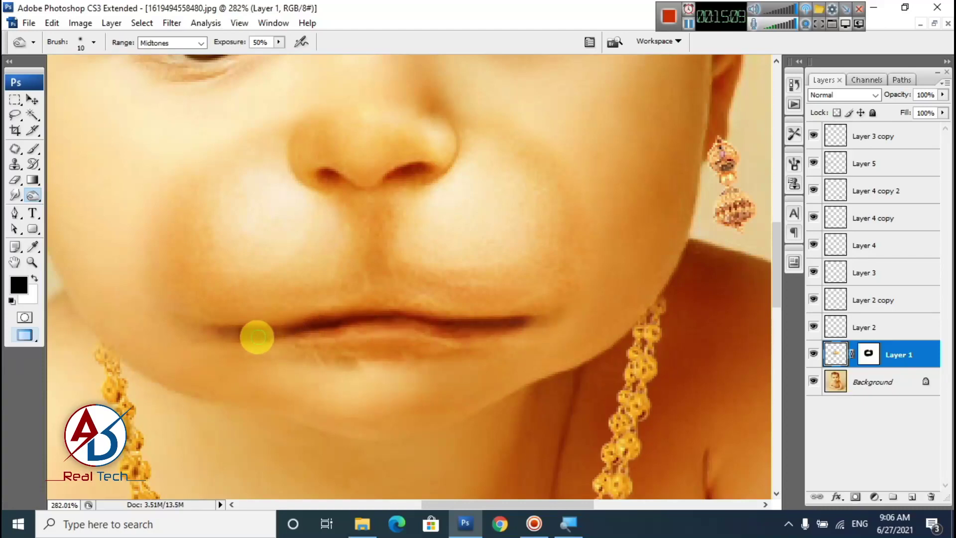
Darken the lip line towards the mouth corner beneath the tail-side cheek on the muzzle layer with the Burn tool
scroll(314, 342, down, 11)
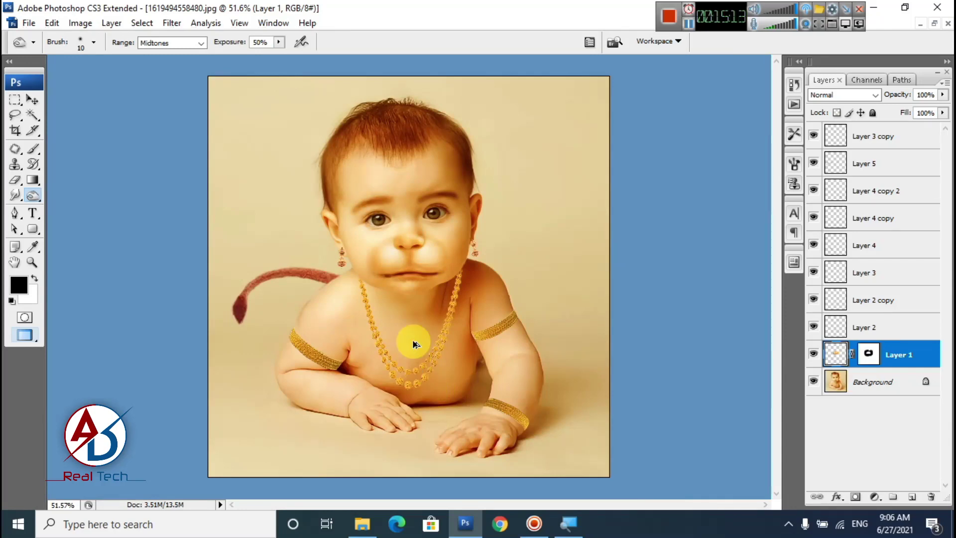
scroll(413, 341, up, 5)
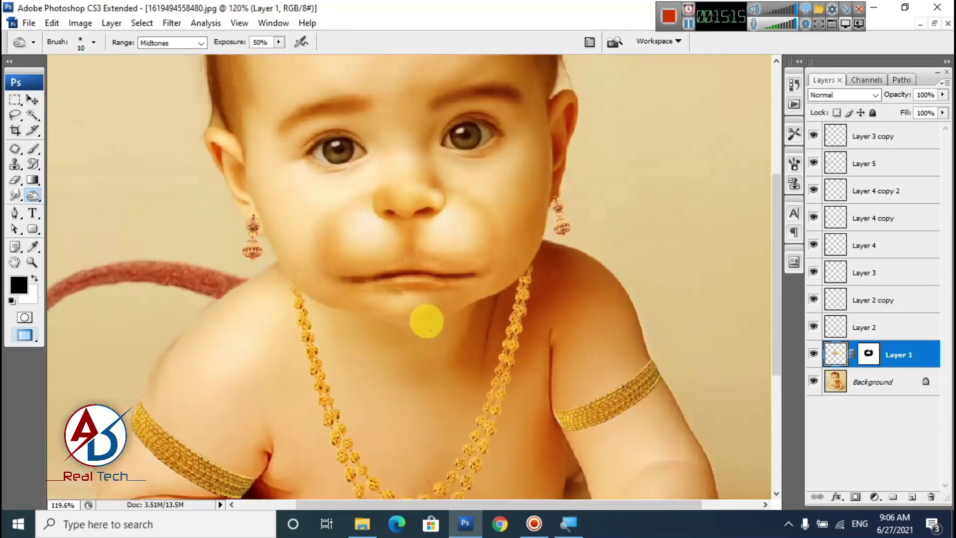
scroll(366, 277, up, 4)
scroll(381, 307, up, 1)
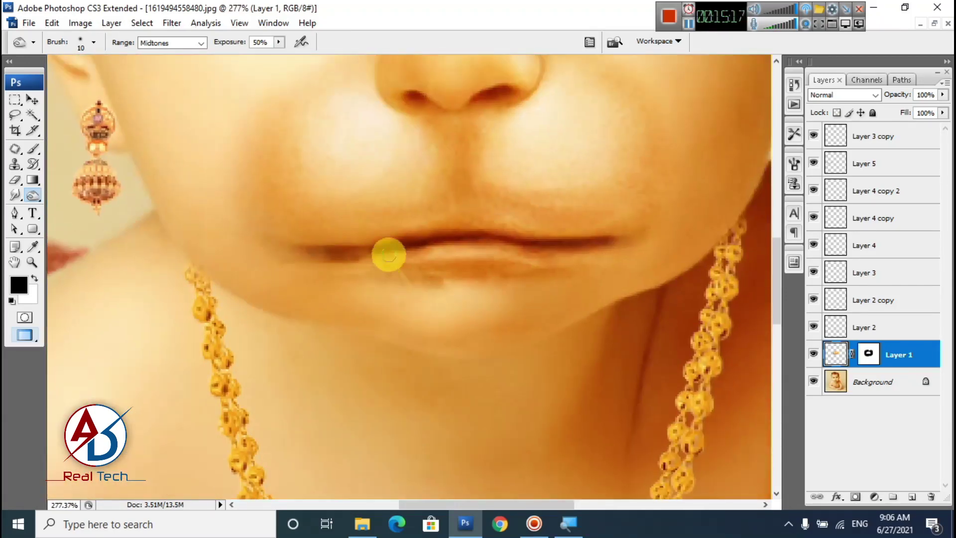
drag(410, 294, 393, 300)
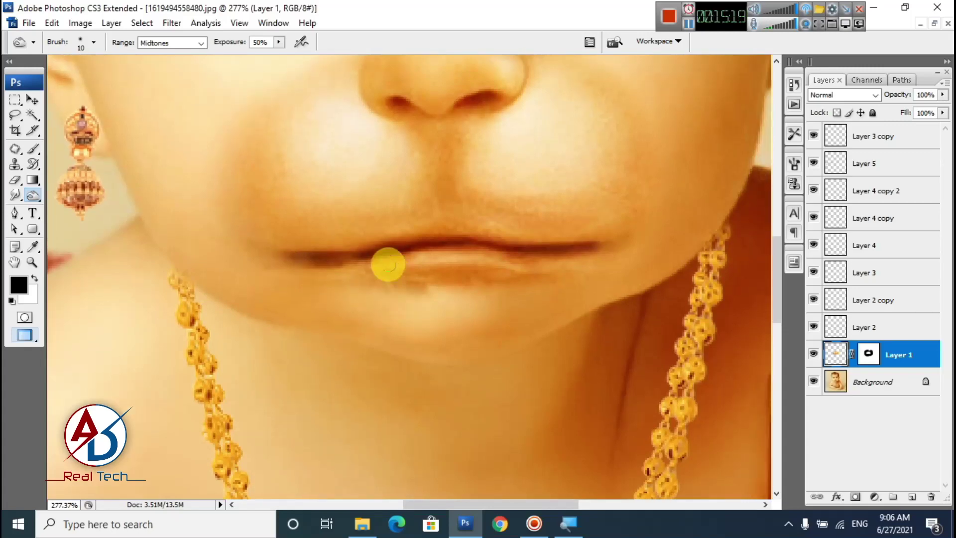
scroll(459, 273, down, 2)
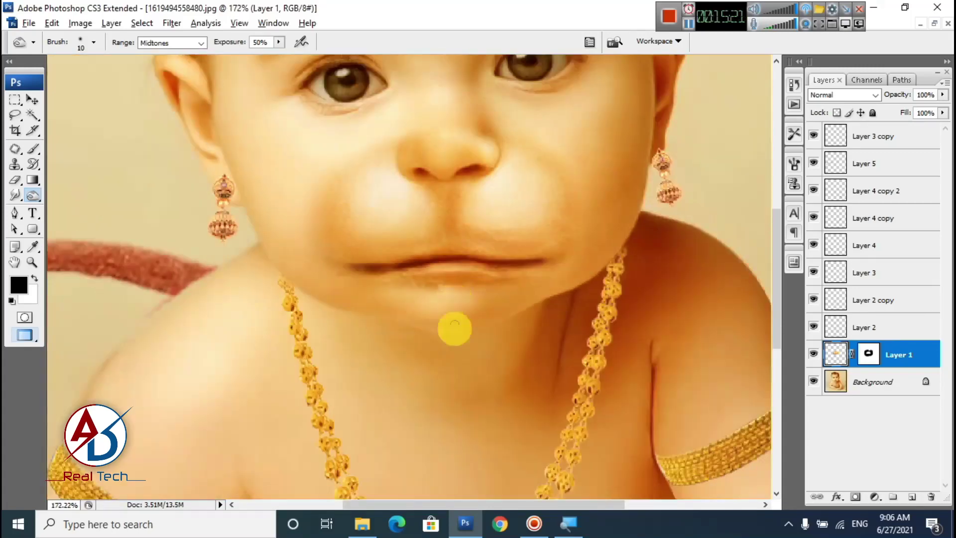
scroll(452, 326, up, 2)
scroll(518, 305, down, 3)
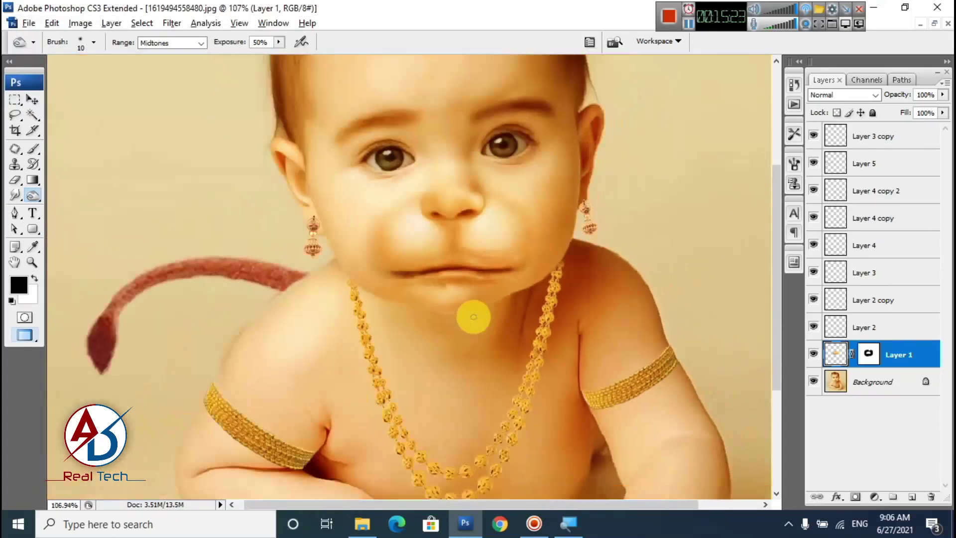
scroll(473, 316, up, 1)
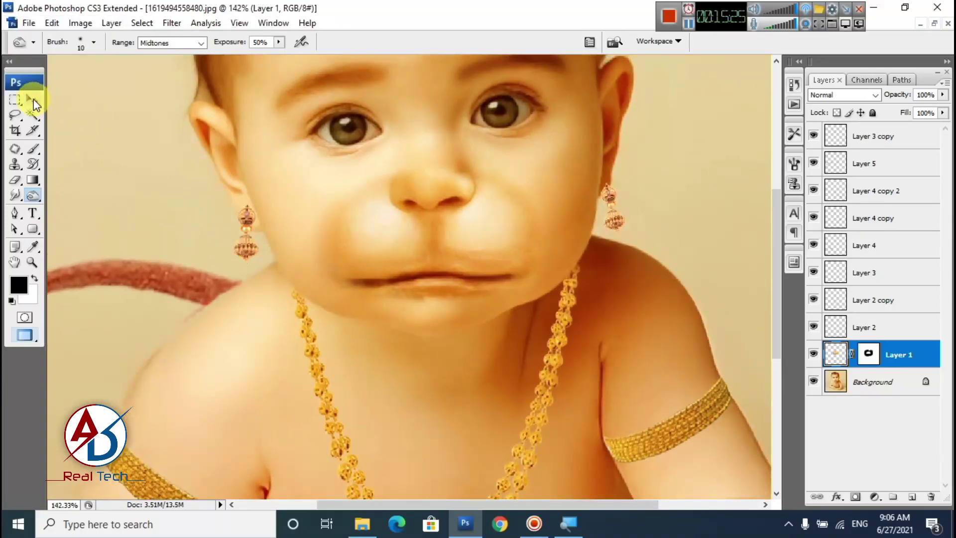
Group all layers from Layer 3 copy down to Layer 1, leaving the Background outside the group
click(33, 100)
scroll(456, 312, down, 3)
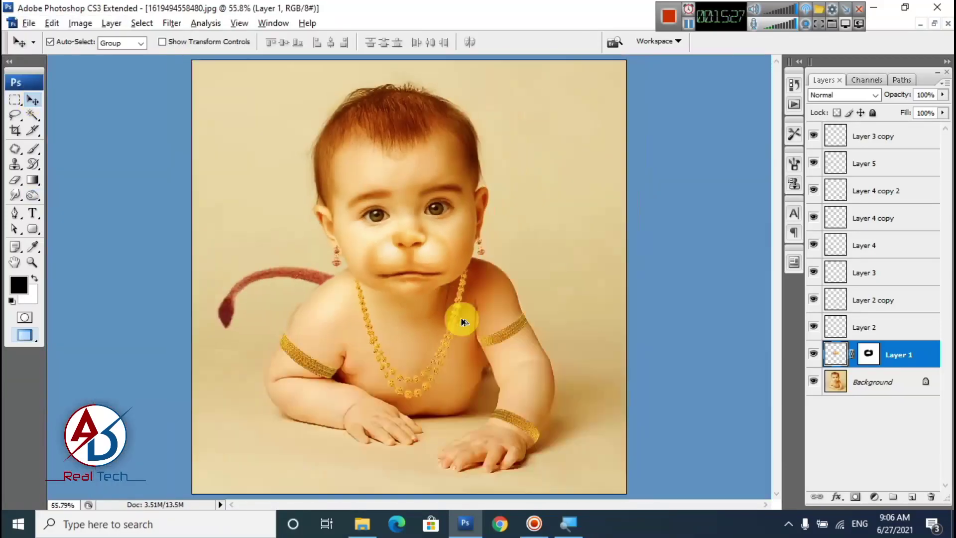
scroll(462, 322, down, 2)
scroll(461, 321, up, 1)
scroll(457, 338, up, 2)
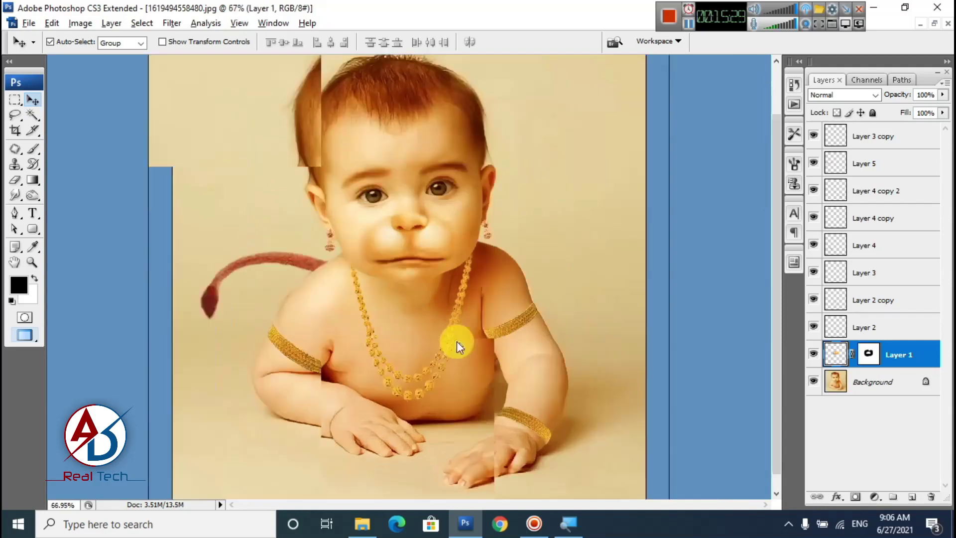
click(871, 143)
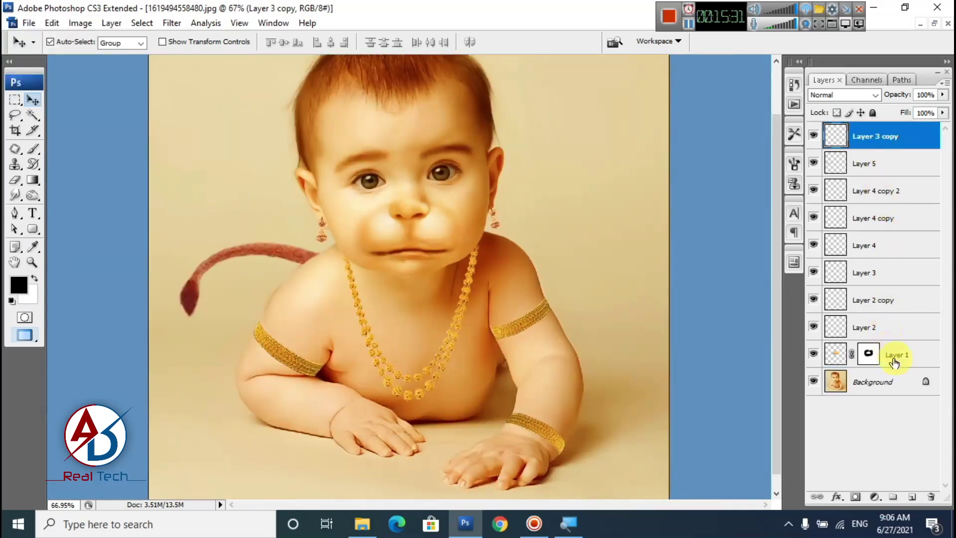
shift+click(896, 360)
key(ctrl+g)
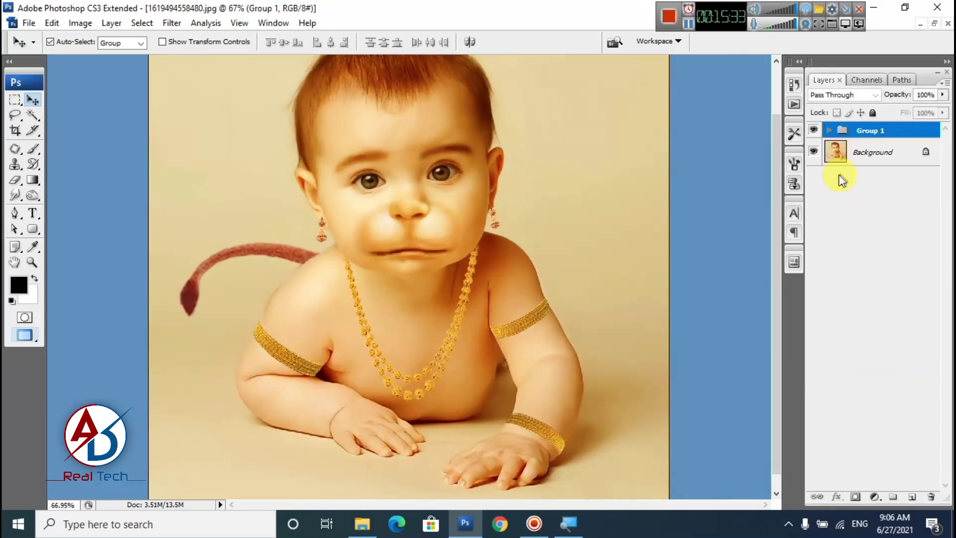
click(79, 23)
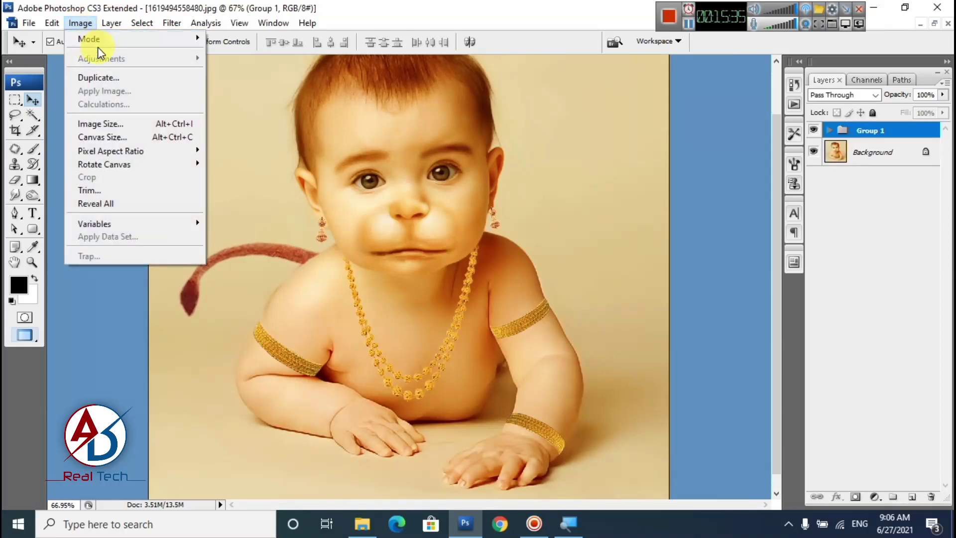
click(342, 4)
scroll(403, 396, down, 2)
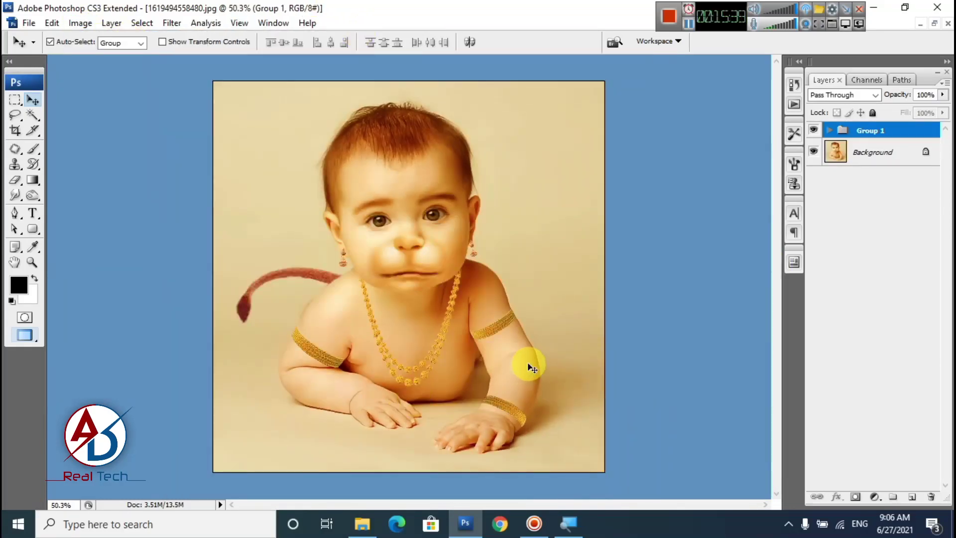
click(91, 26)
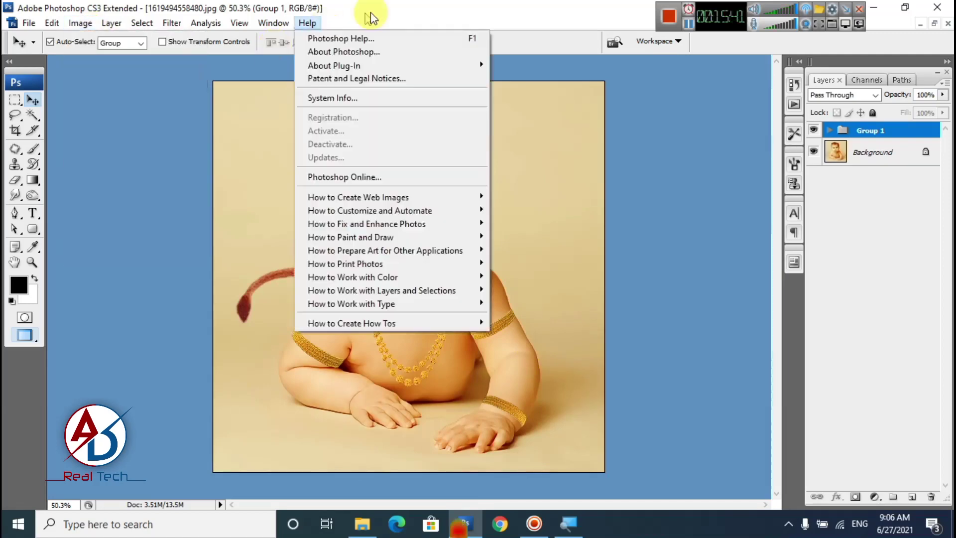
click(369, 18)
Compare the composite with the original photo by toggling the visibility of Group 1
click(814, 132)
click(814, 132)
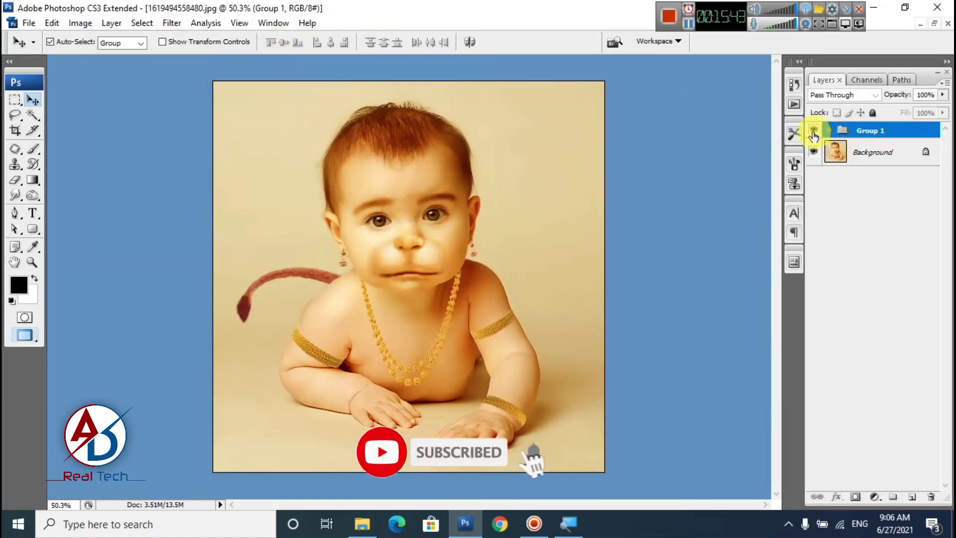
click(814, 132)
click(814, 132)
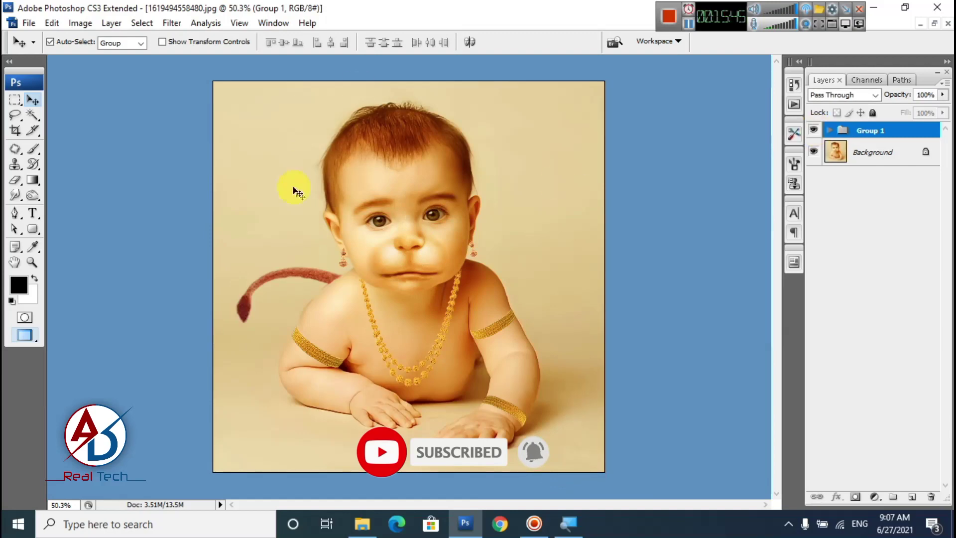
key(ctrl+minus)
key(ctrl+0)
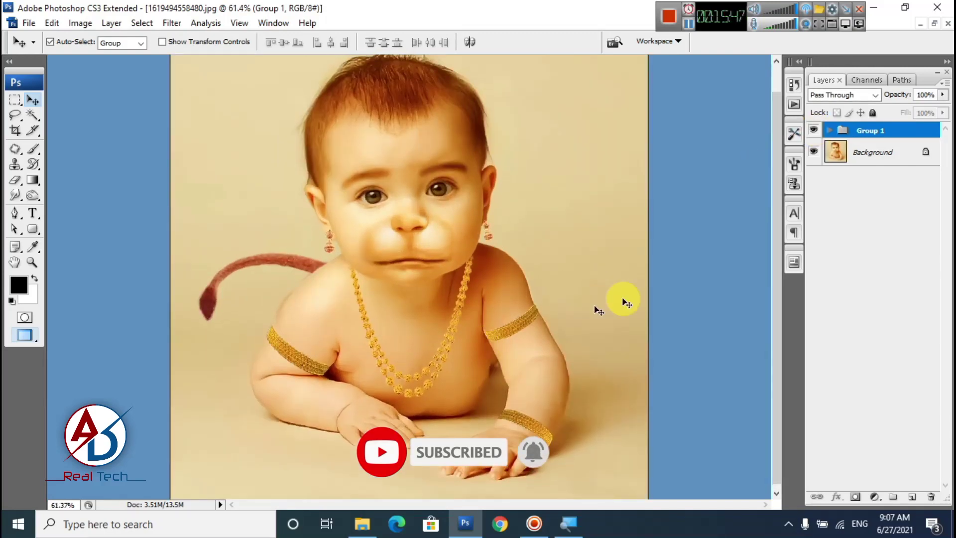
click(871, 152)
key(ctrl+b)
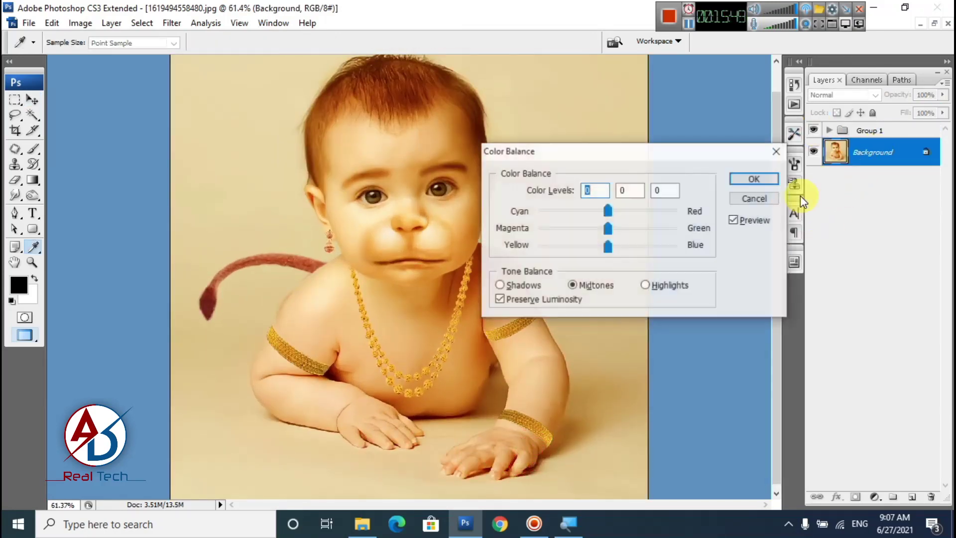
mouse_move(626, 212)
mouse_down()
mouse_move(638, 213)
mouse_move(626, 215)
mouse_up()
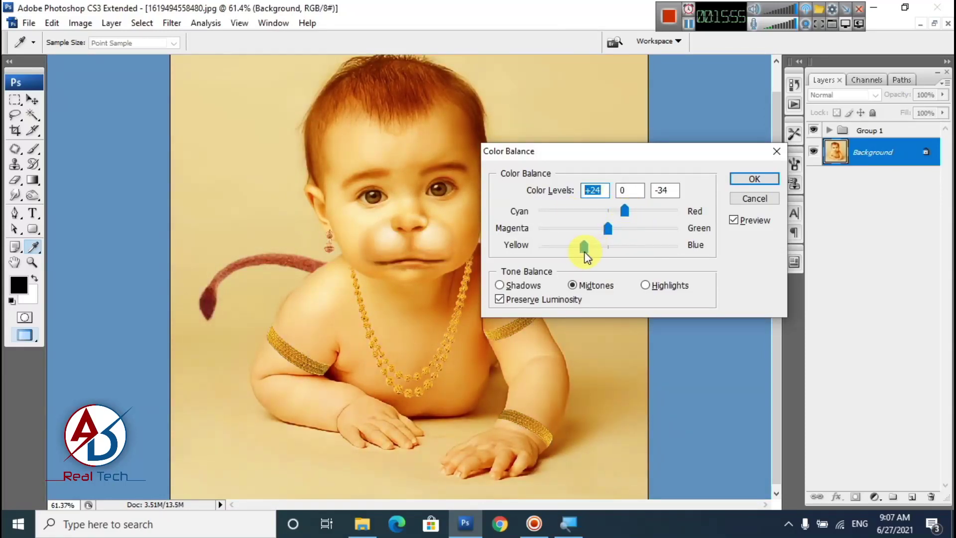
mouse_move(585, 252)
mouse_down()
mouse_move(621, 255)
mouse_move(590, 252)
mouse_move(617, 229)
mouse_move(596, 246)
mouse_up()
drag(624, 211, 611, 212)
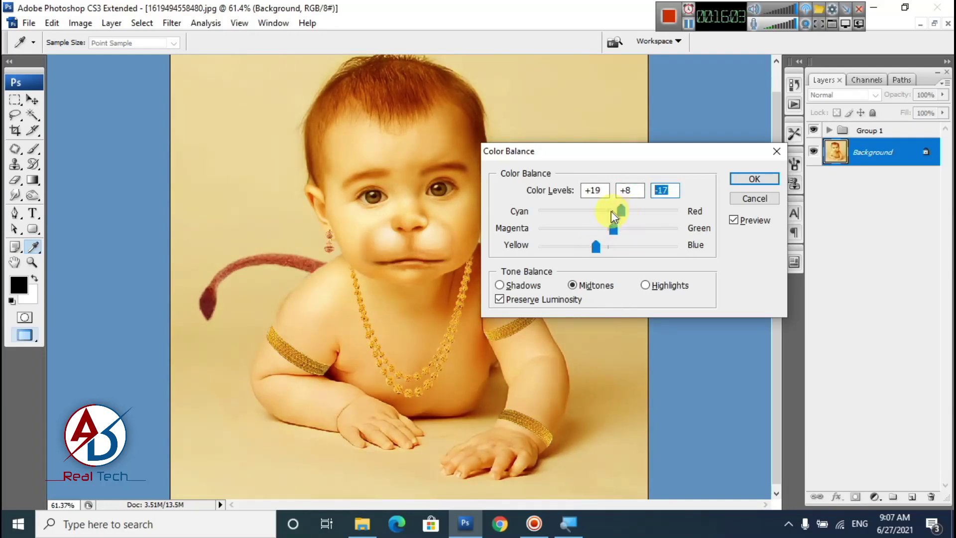
click(767, 198)
Ungroup Group 1 so its layers are separate again, and clear the layer selection
scroll(513, 302, down, 10)
scroll(513, 328, up, 13)
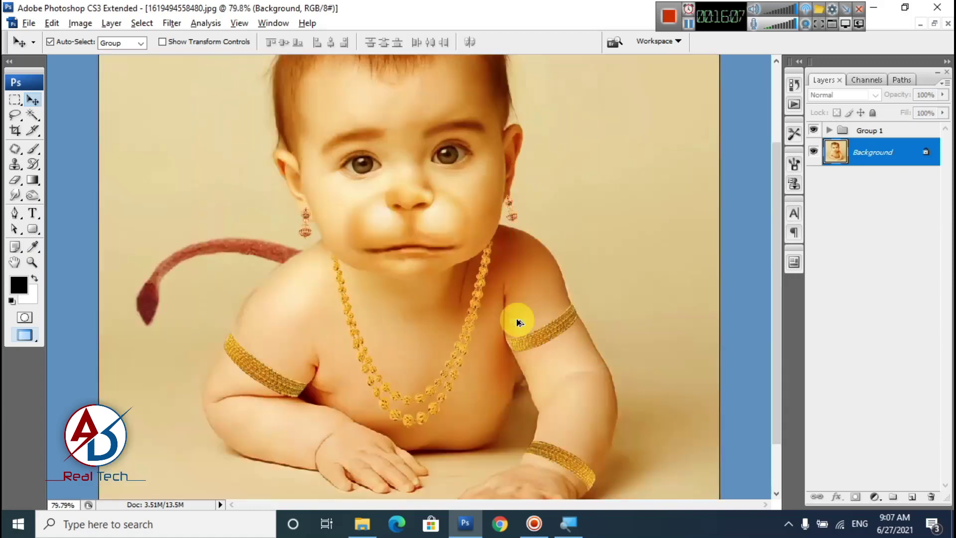
scroll(516, 323, up, 3)
click(829, 131)
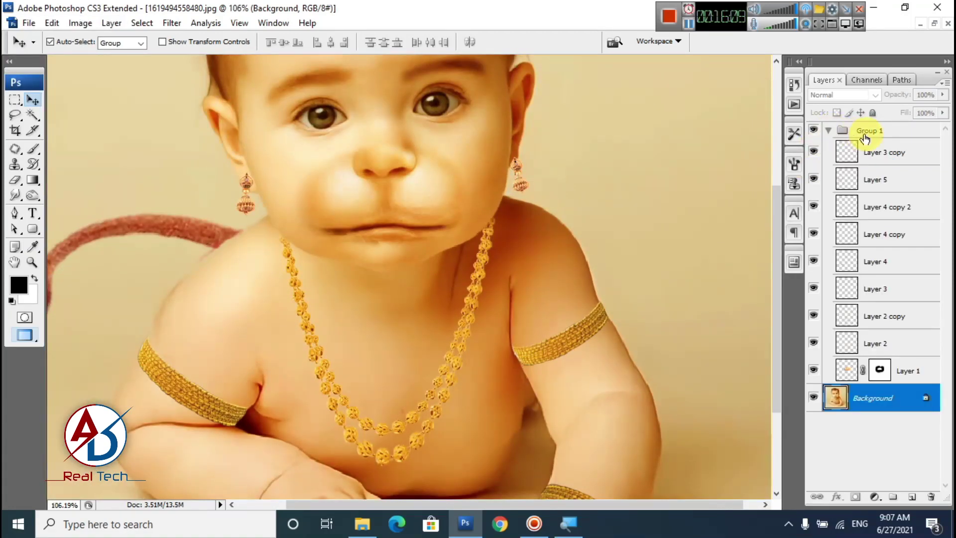
right_click(863, 130)
click(853, 195)
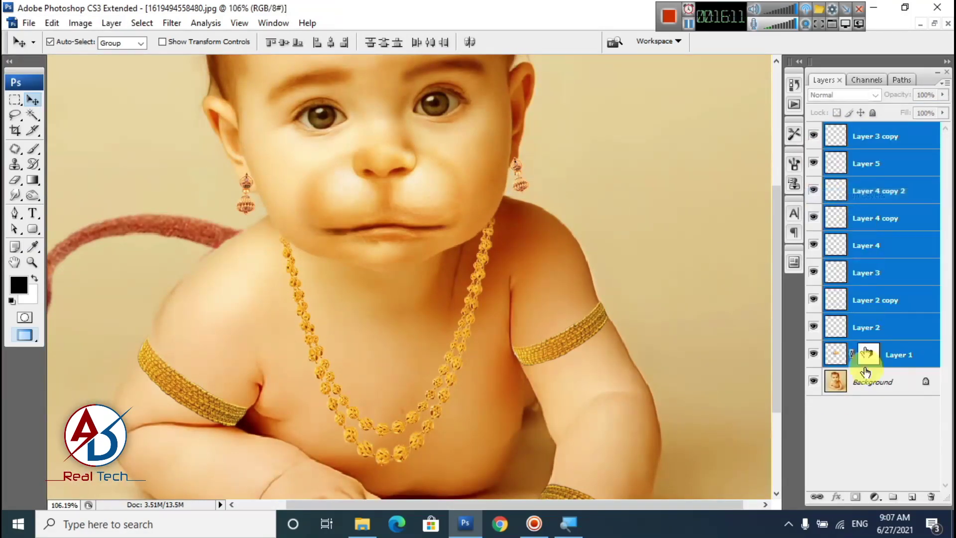
click(893, 408)
Apply Color Balance to the muzzle on Layer 1 with midtone levels -5, -11 and +22
click(825, 357)
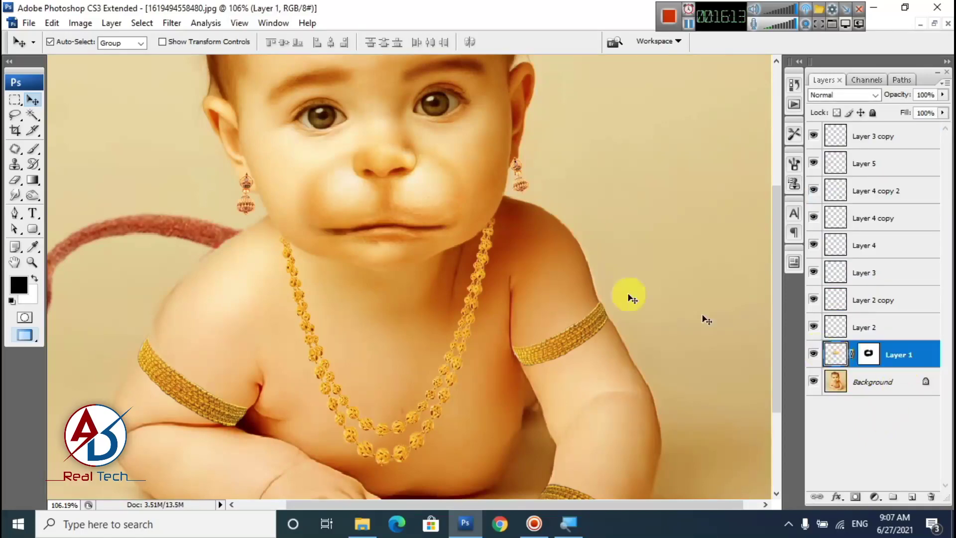
key(ctrl+b)
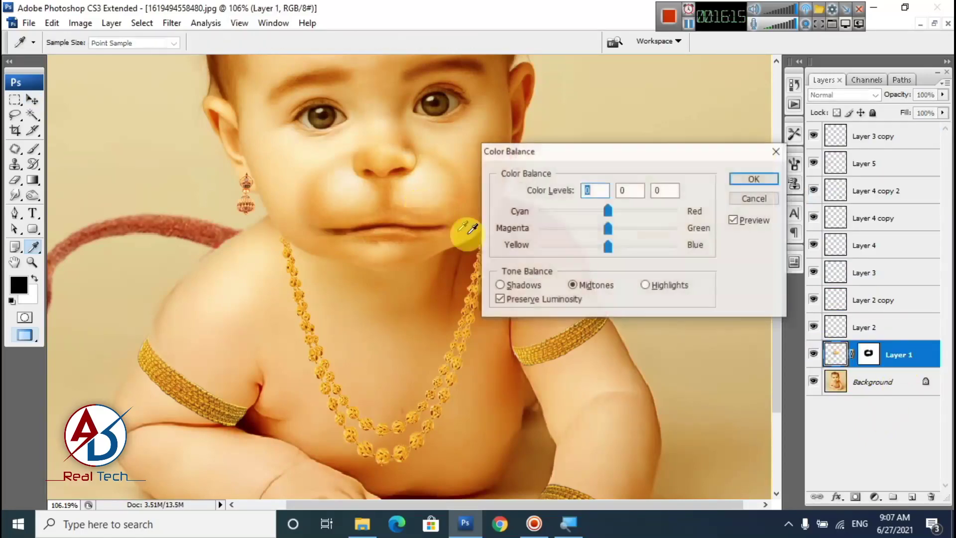
click(623, 249)
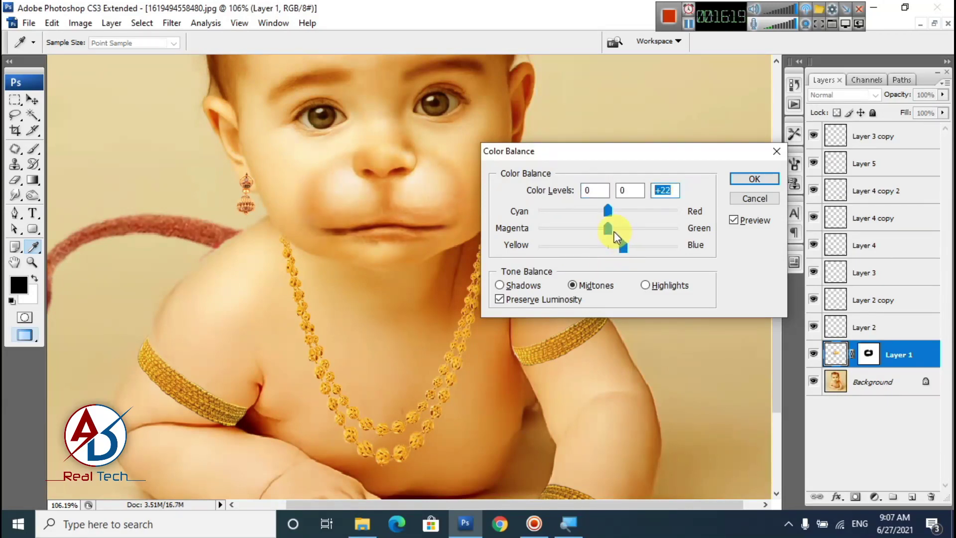
drag(608, 228, 615, 229)
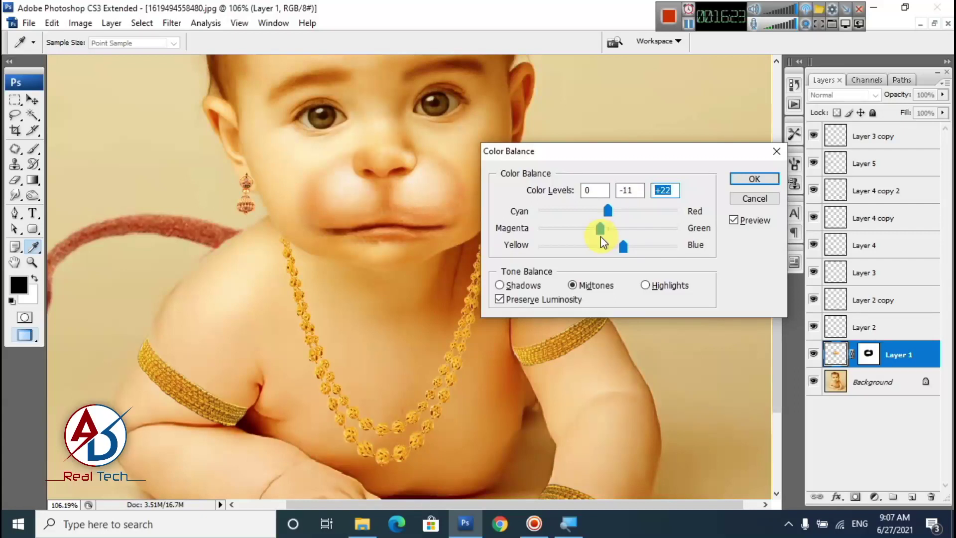
drag(600, 237, 601, 237)
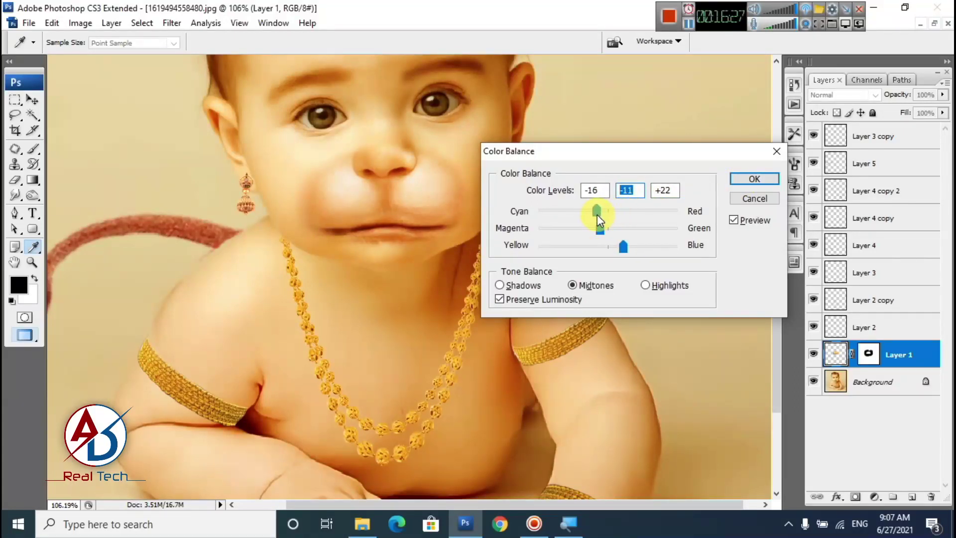
mouse_move(590, 216)
mouse_down()
mouse_move(571, 220)
mouse_move(595, 217)
mouse_up()
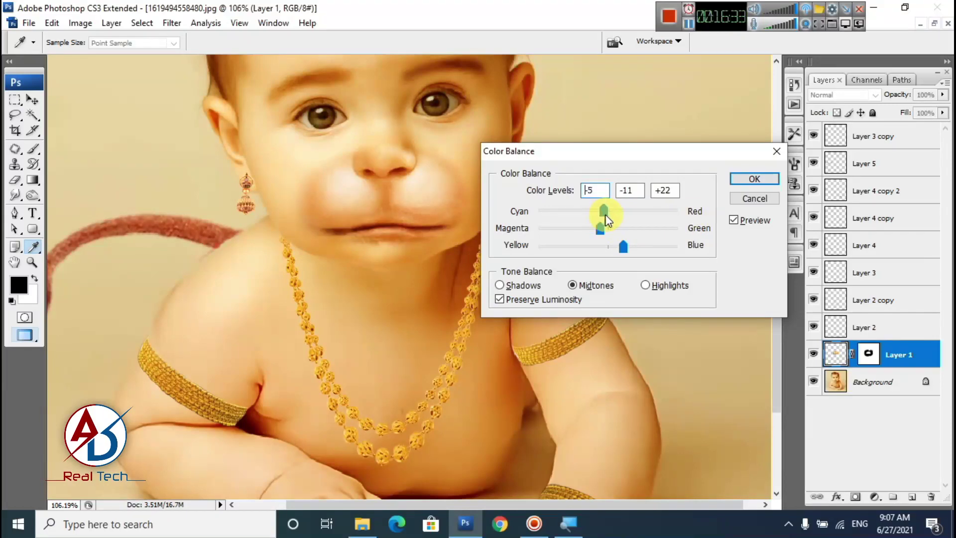
click(748, 182)
scroll(382, 217, down, 10)
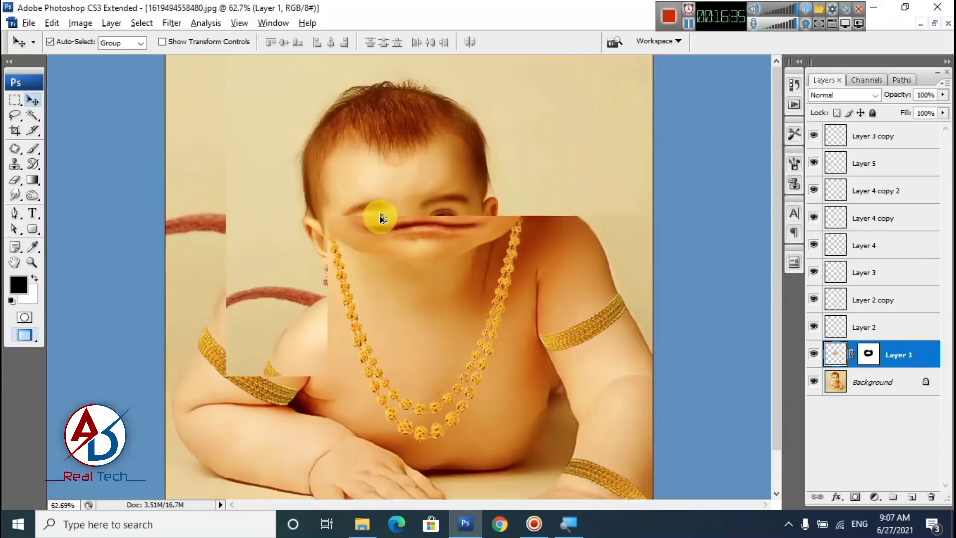
scroll(455, 333, up, 2)
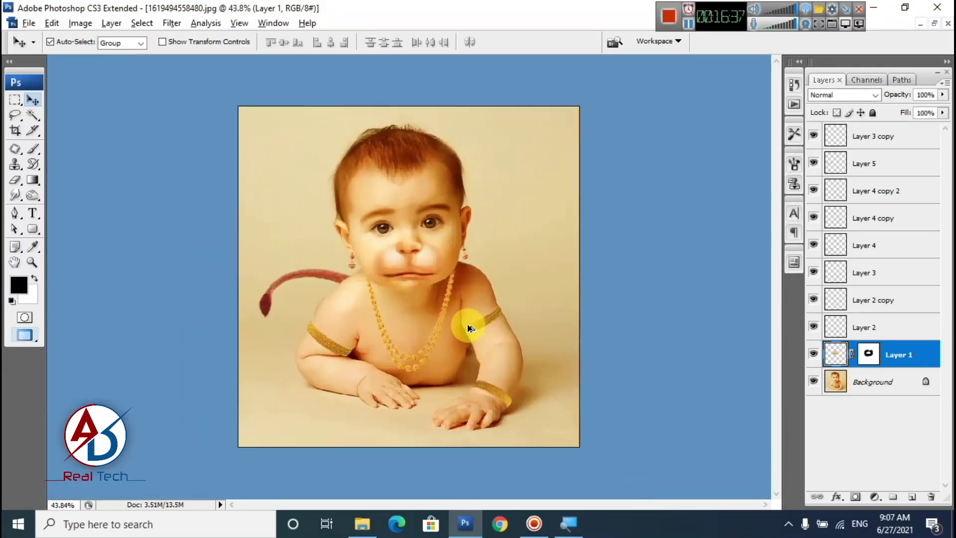
scroll(468, 329, up, 3)
scroll(465, 324, down, 3)
scroll(468, 327, up, 4)
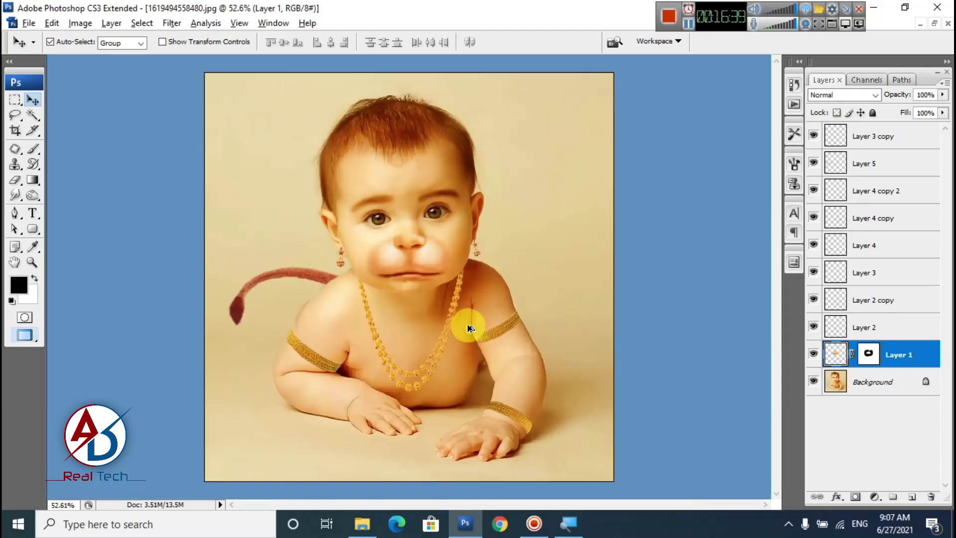
Target Layer 1's mask with the Brush tool and examine the blend around the nose and muzzle, up close and in the whole composite
scroll(417, 290, up, 5)
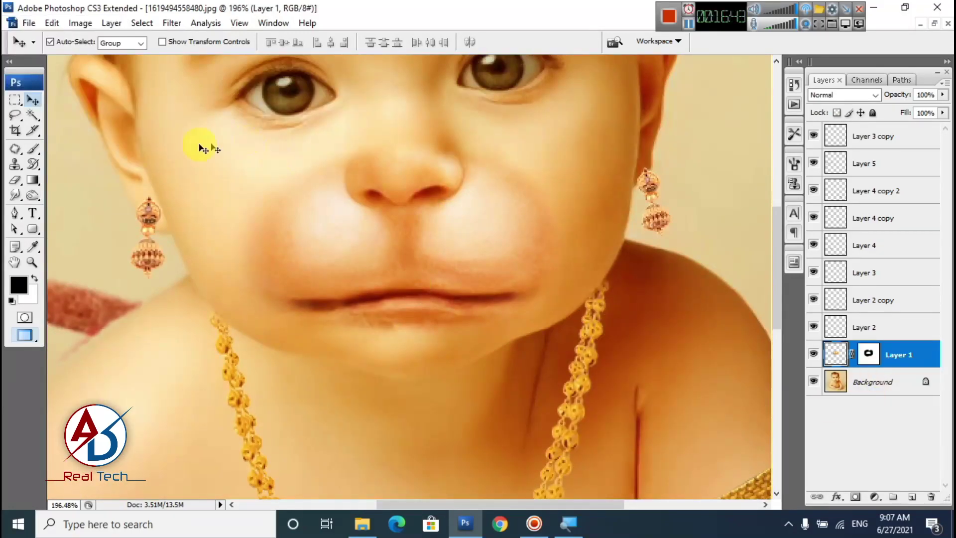
click(33, 148)
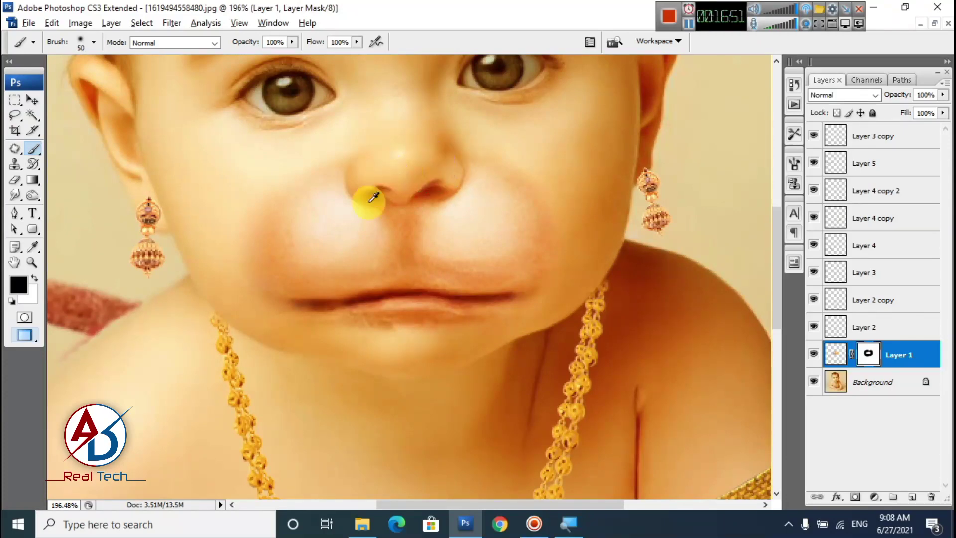
scroll(374, 197, up, 4)
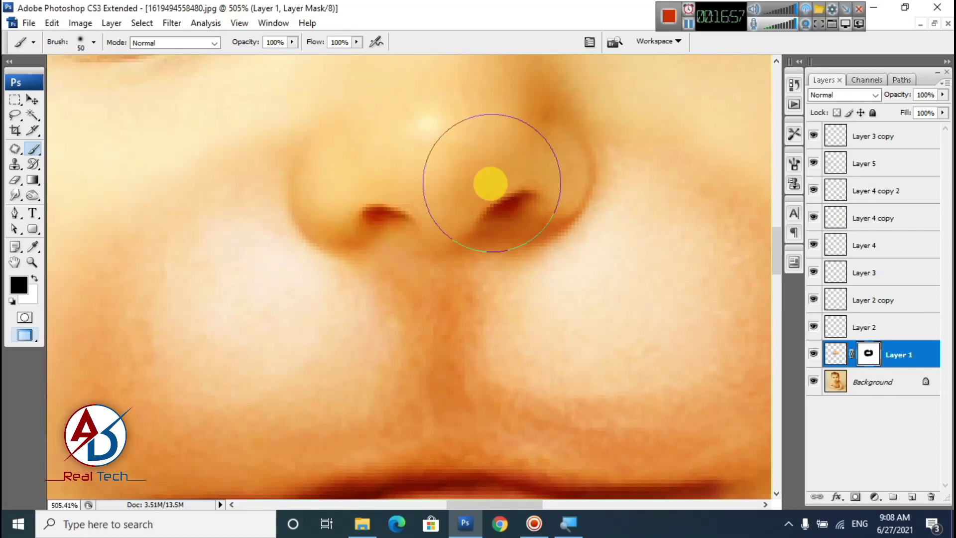
scroll(470, 212, down, 2)
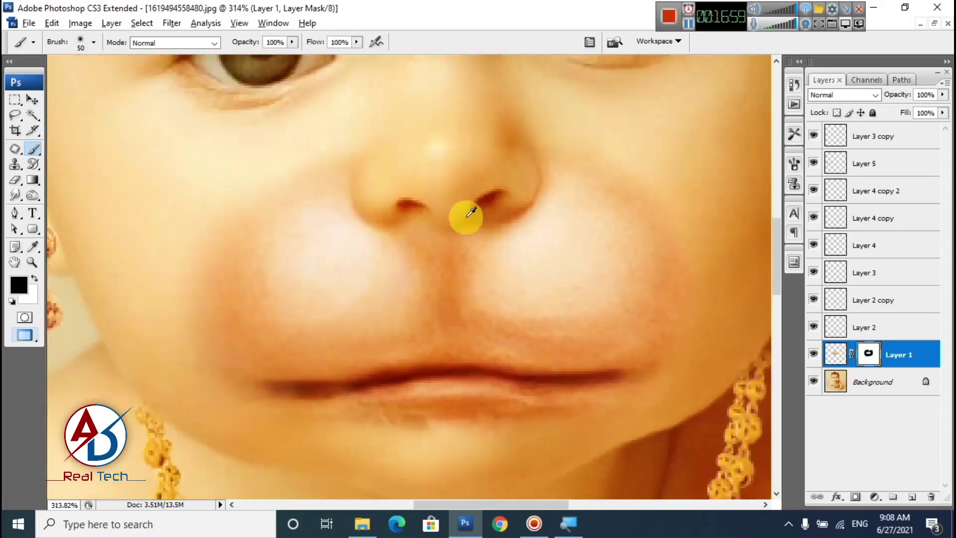
scroll(471, 212, down, 5)
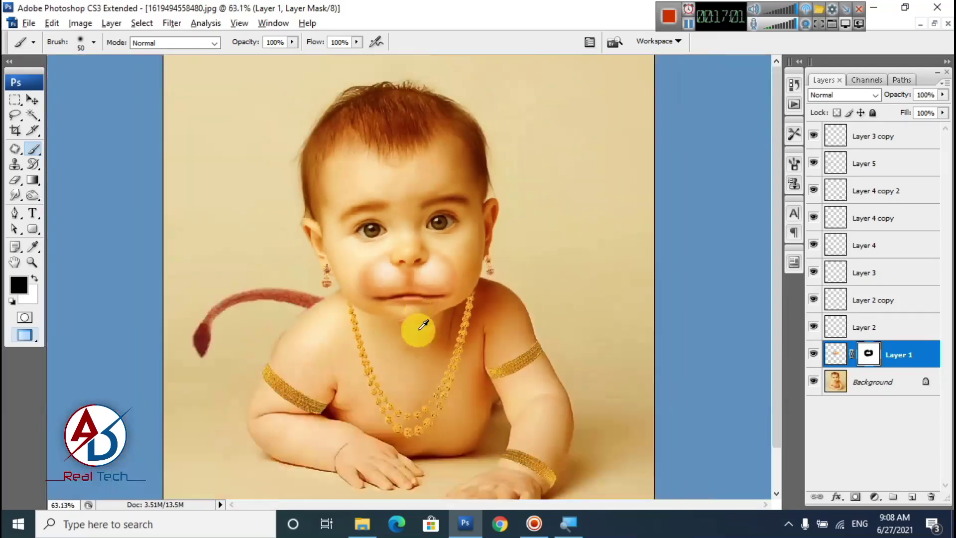
scroll(423, 324, down, 1)
scroll(415, 338, up, 1)
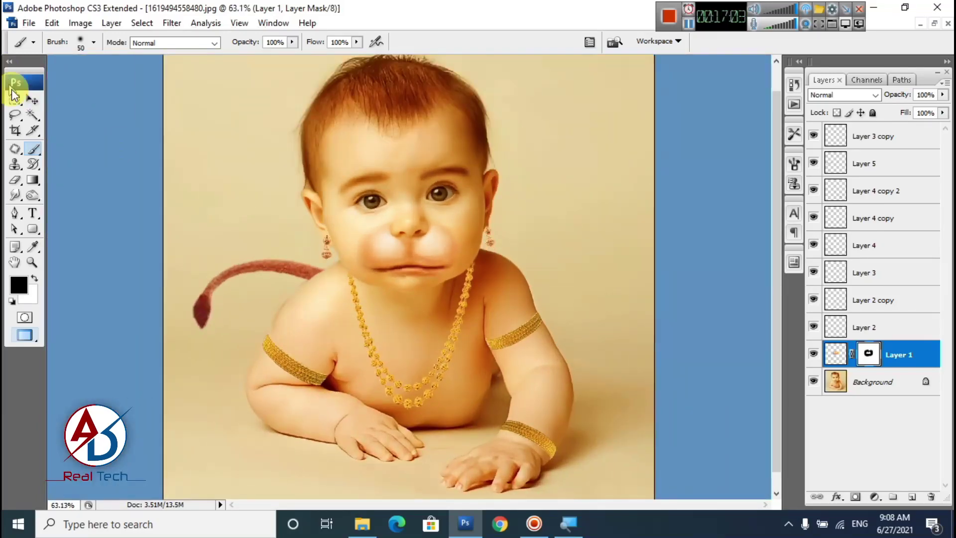
click(32, 103)
scroll(369, 295, down, 2)
scroll(365, 314, up, 2)
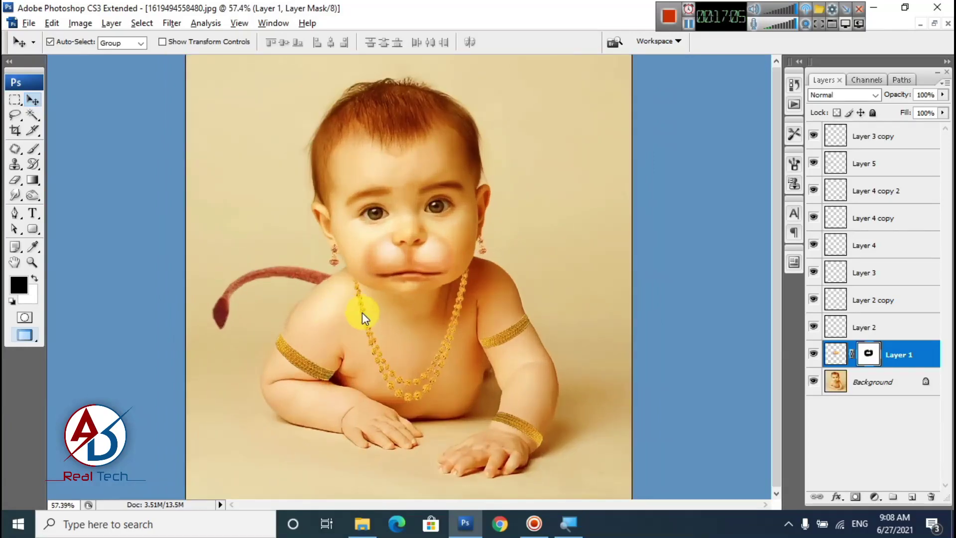
scroll(367, 313, down, 1)
scroll(367, 314, up, 1)
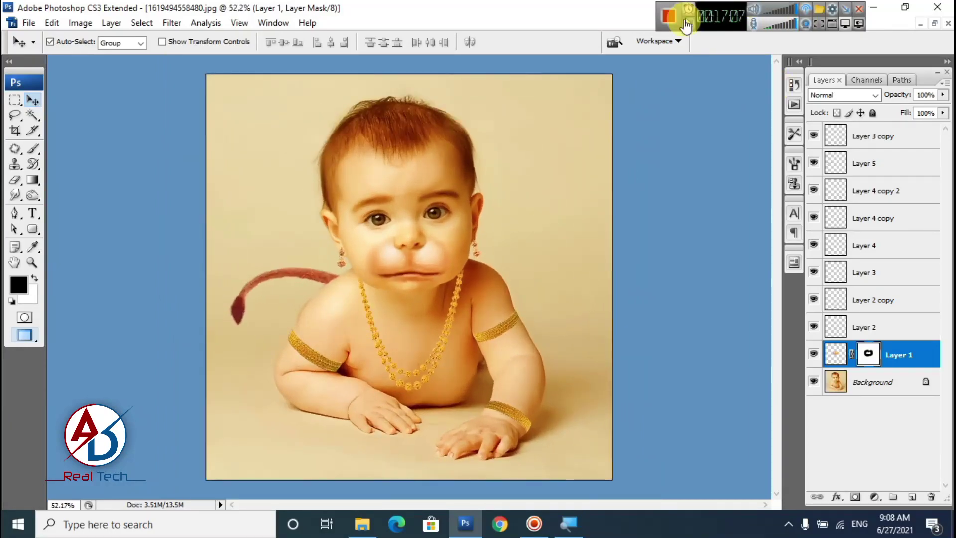